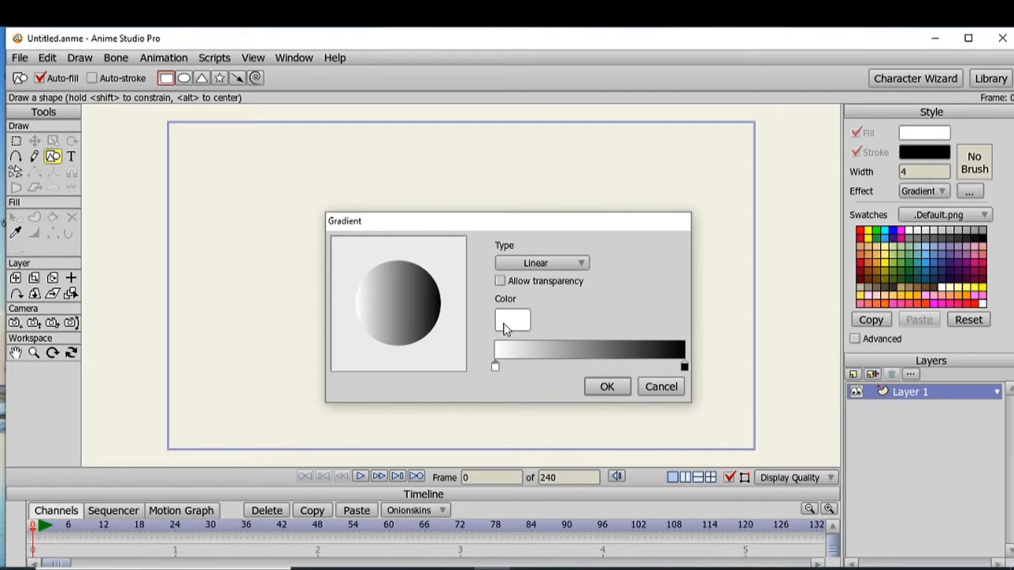
Set the linear gradient's starting color to a vivid reddish orange
{"action": "left_click", "coordinate": [511, 320]}
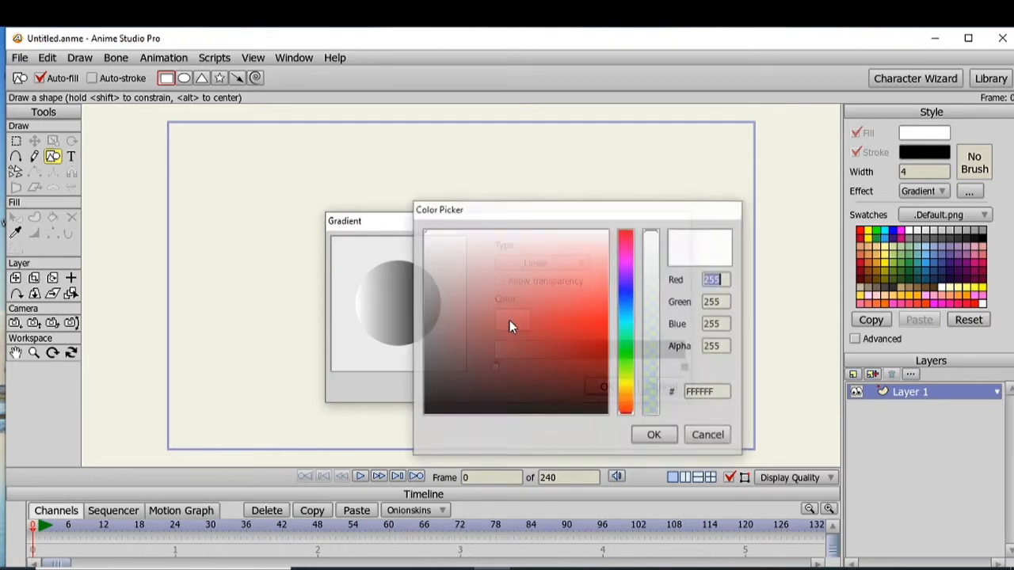
{"action": "left_click", "coordinate": [629, 396]}
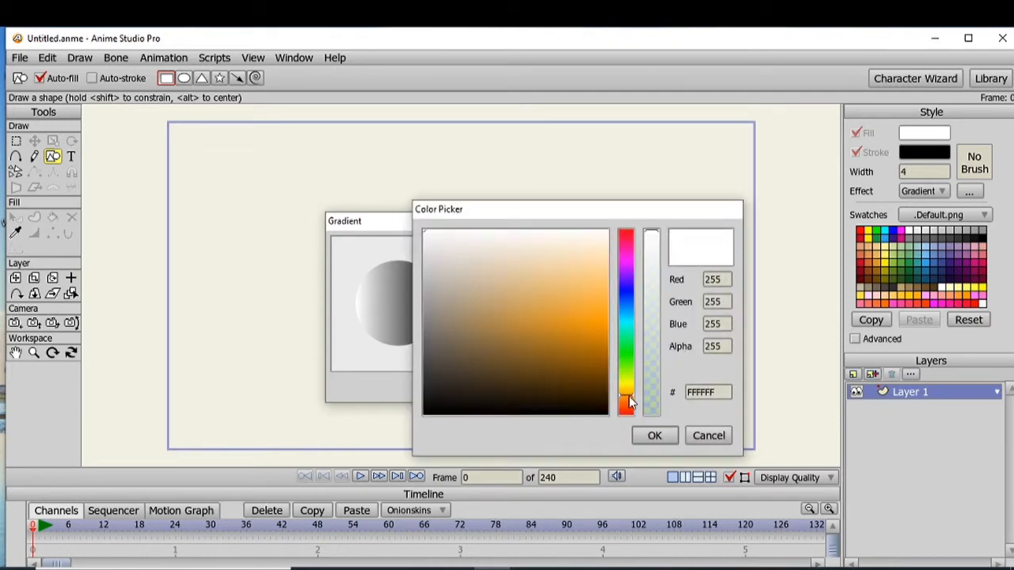
{"action": "left_click", "coordinate": [599, 330]}
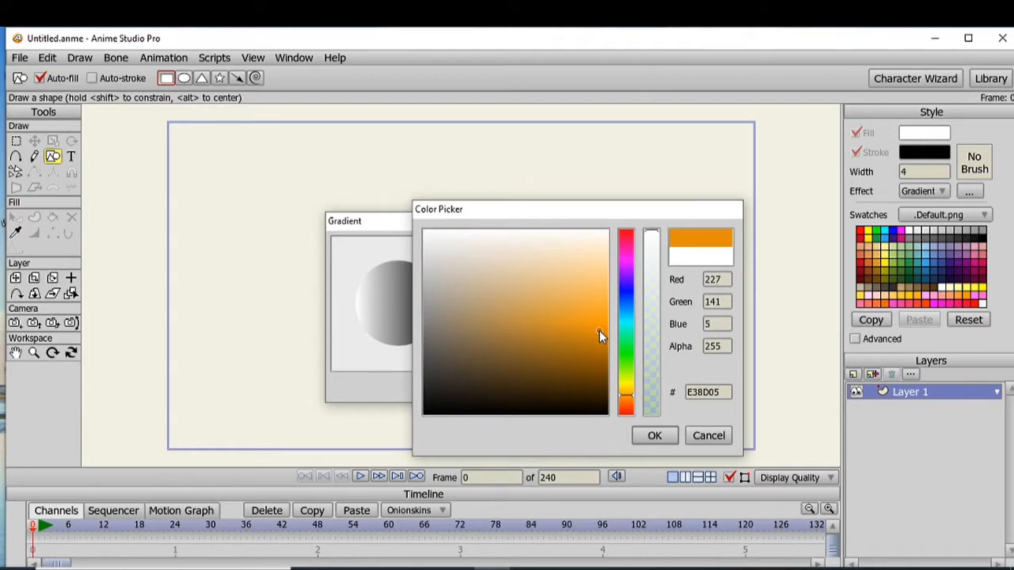
{"action": "left_click", "coordinate": [628, 394]}
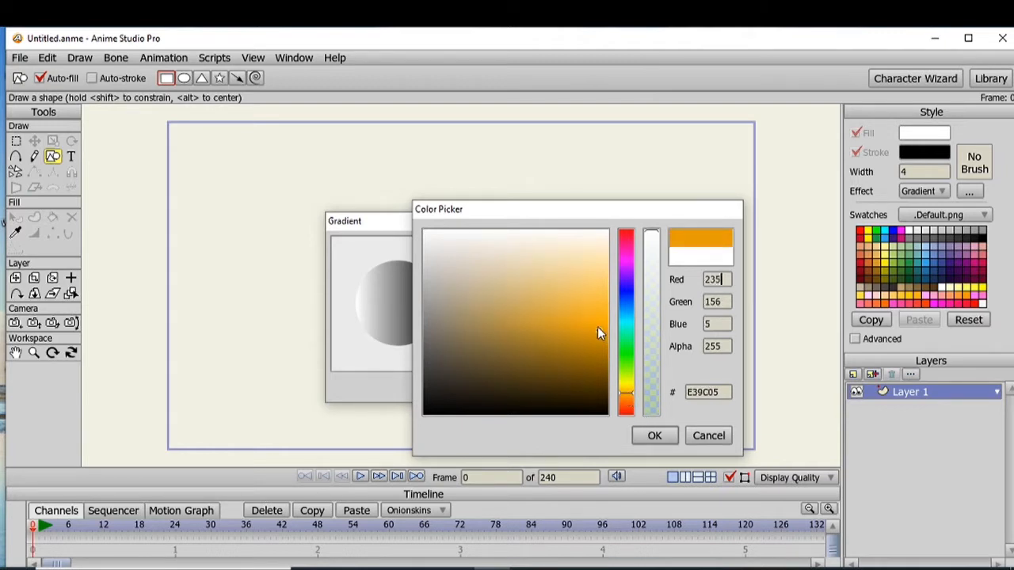
{"action": "left_click_drag", "start_coordinate": [598, 327], "coordinate": [606, 321]}
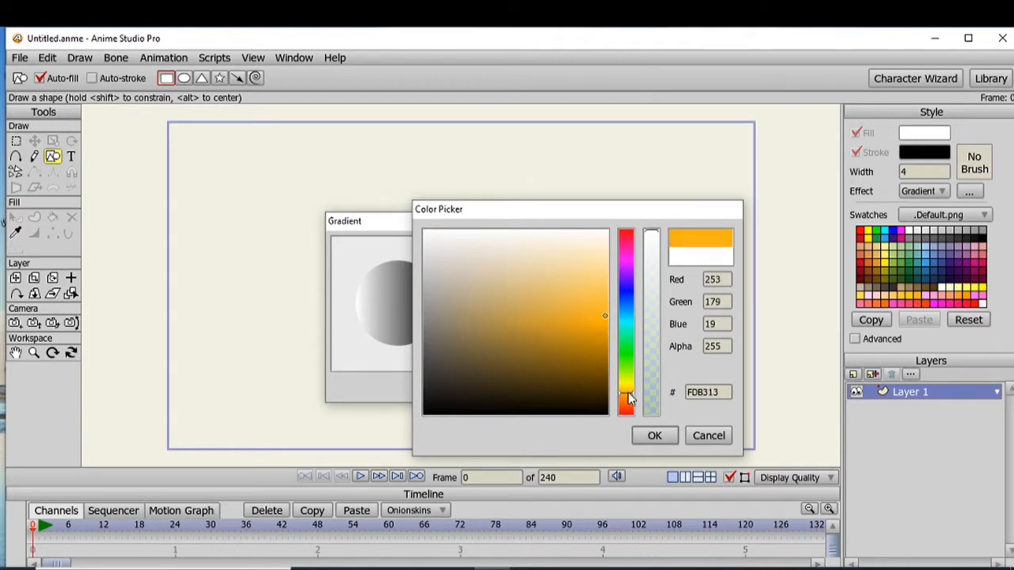
{"action": "left_click", "coordinate": [627, 402]}
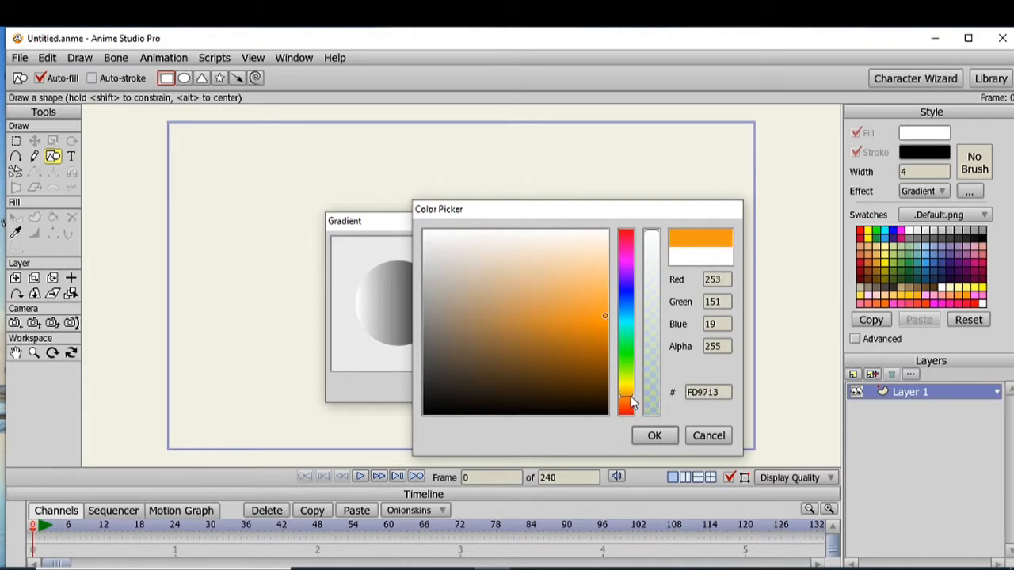
{"action": "left_click", "coordinate": [630, 403]}
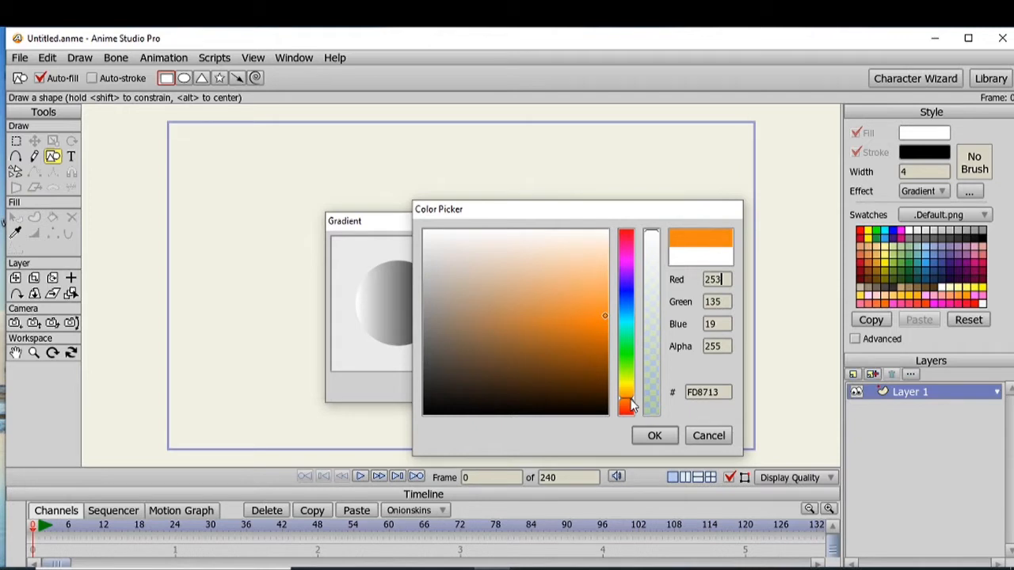
{"action": "left_click_drag", "start_coordinate": [630, 404], "coordinate": [632, 409]}
{"action": "left_click", "coordinate": [654, 436]}
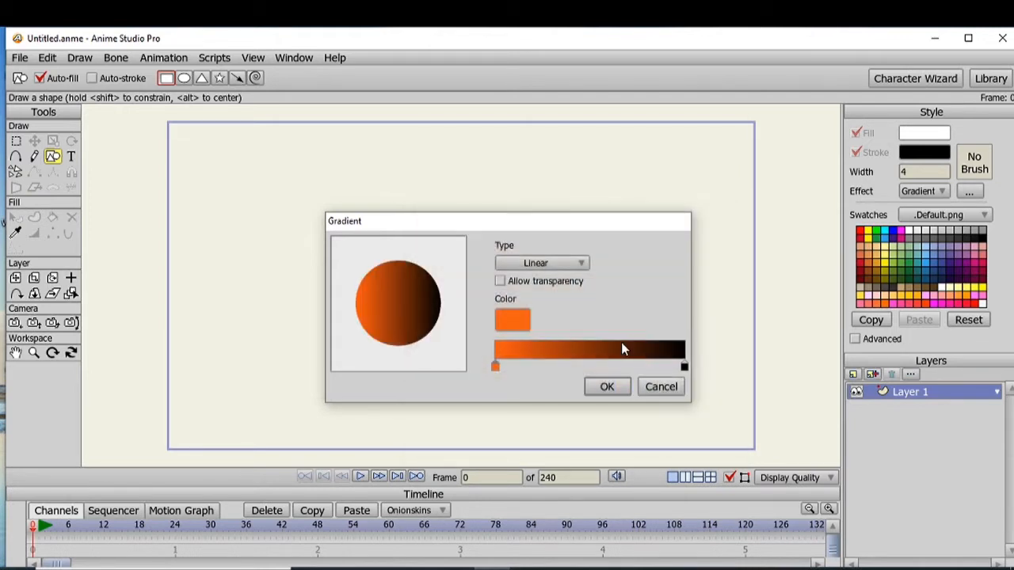
Add a gradient color stop about a quarter of the way along and color it light orange FBB42B
{"action": "left_click", "coordinate": [542, 369]}
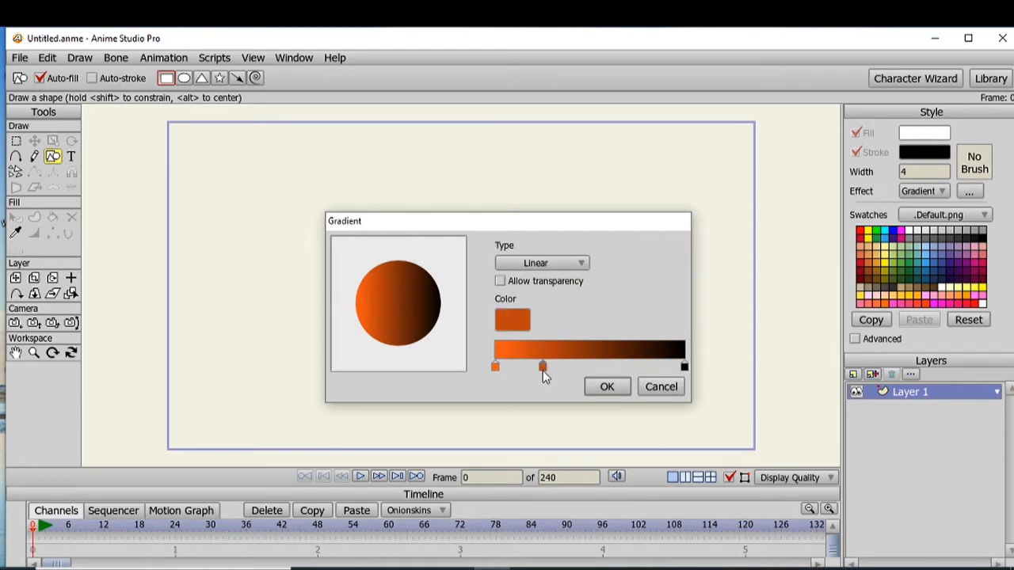
{"action": "double_click", "coordinate": [543, 366]}
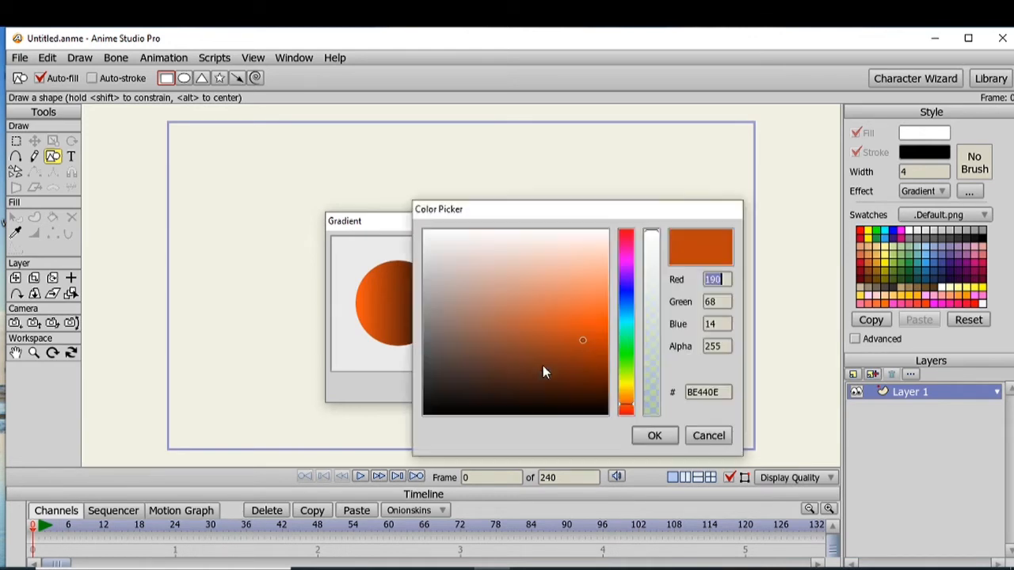
{"action": "left_click", "coordinate": [626, 392]}
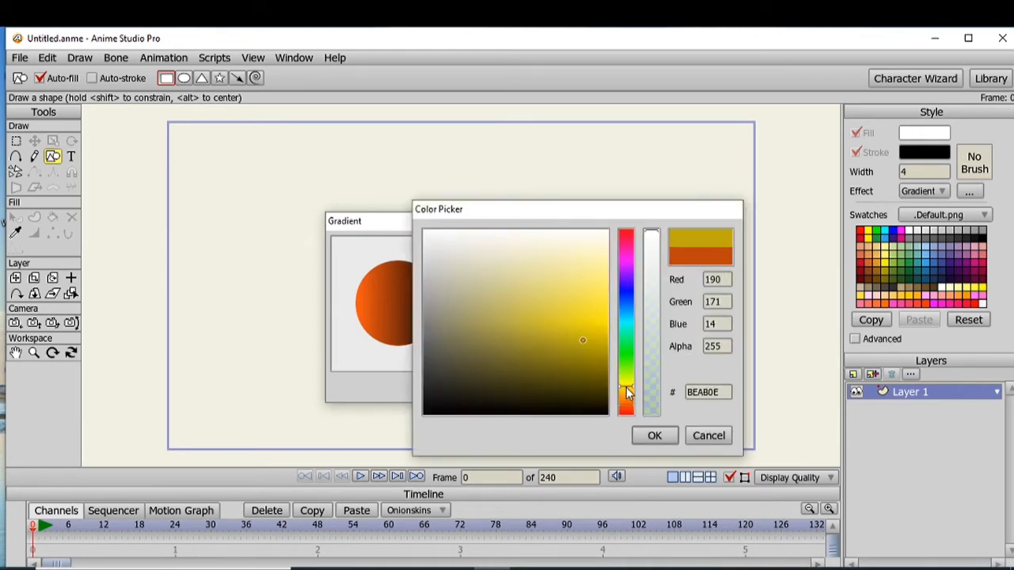
{"action": "left_click_drag", "start_coordinate": [626, 392], "coordinate": [625, 400]}
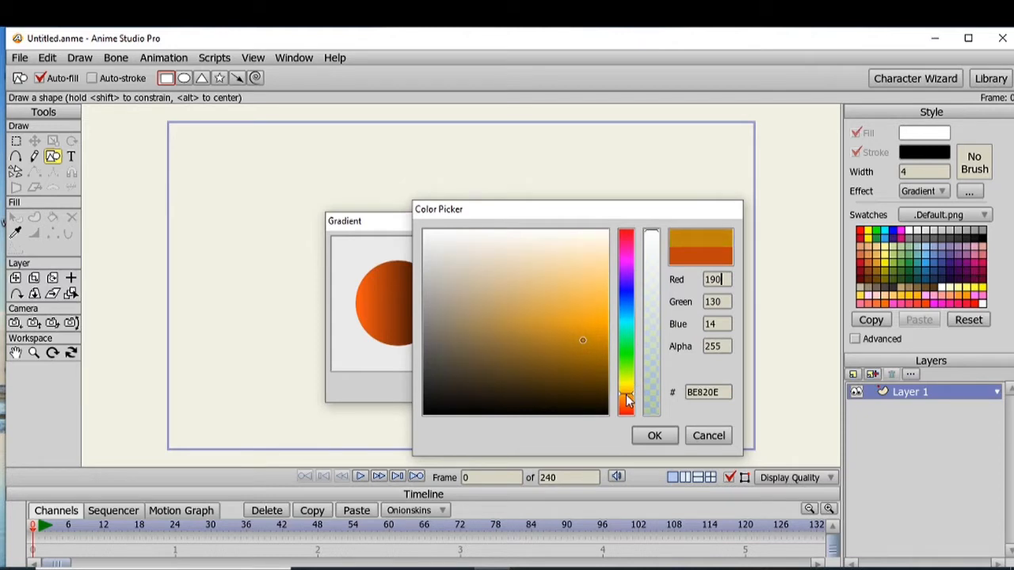
{"action": "left_click_drag", "start_coordinate": [579, 332], "coordinate": [601, 307]}
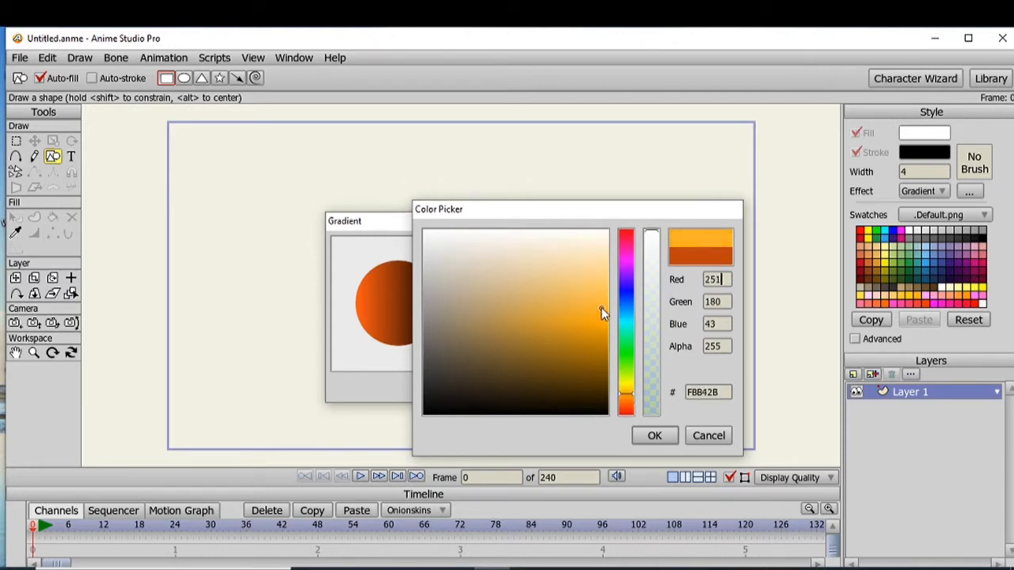
{"action": "left_click", "coordinate": [651, 434]}
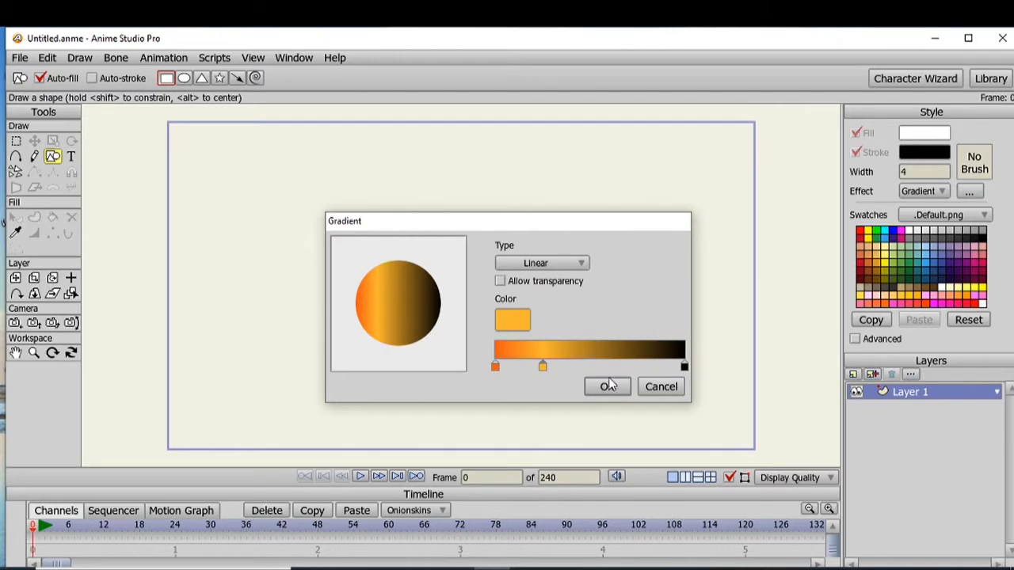
Add a gradient color stop near the middle of the ramp and color it yellow F9DB11
{"action": "left_click", "coordinate": [595, 367]}
{"action": "double_click", "coordinate": [594, 367]}
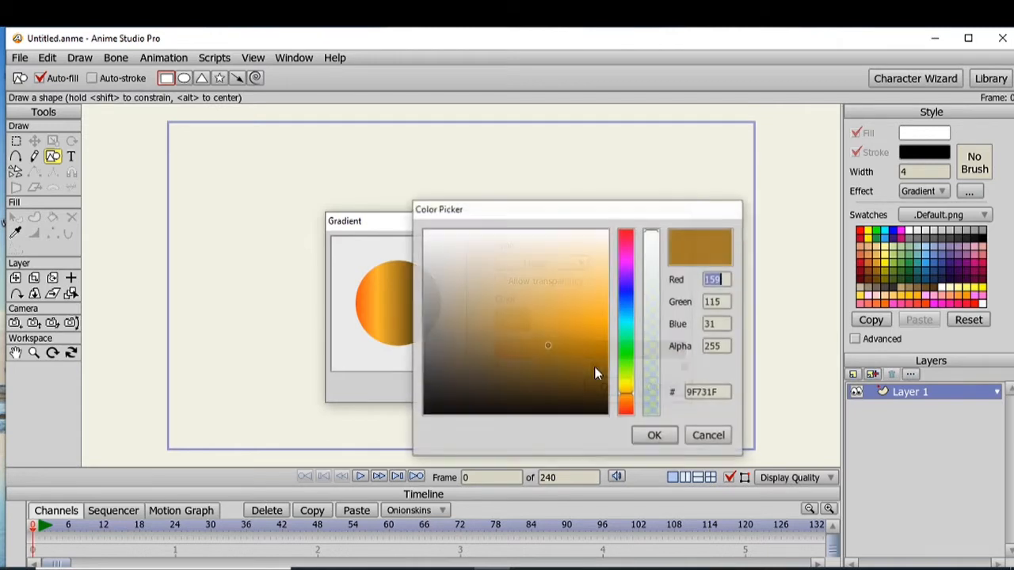
{"action": "left_click", "coordinate": [633, 391]}
{"action": "left_click_drag", "start_coordinate": [632, 392], "coordinate": [633, 394]}
{"action": "left_click", "coordinate": [599, 324]}
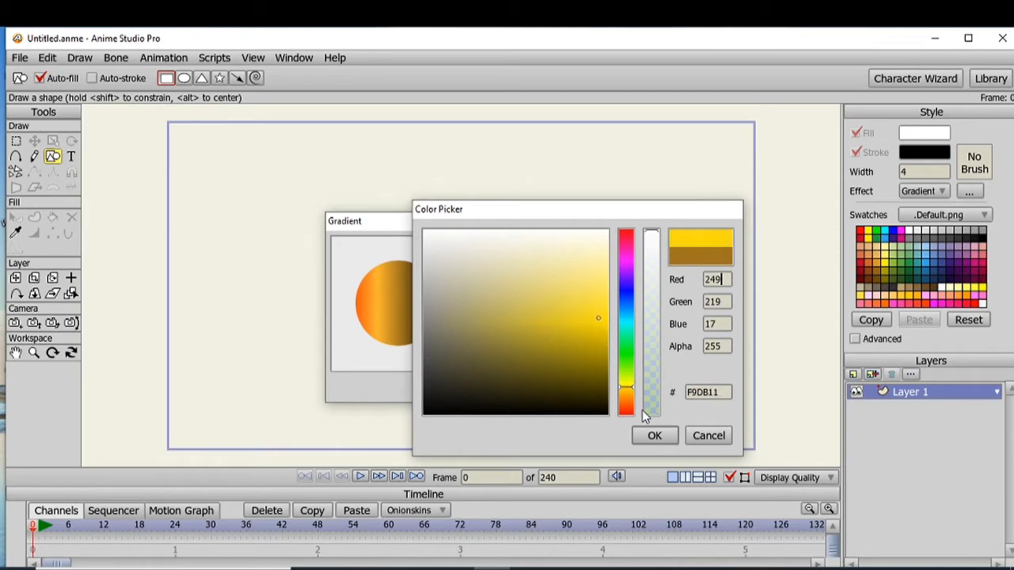
{"action": "left_click", "coordinate": [645, 437]}
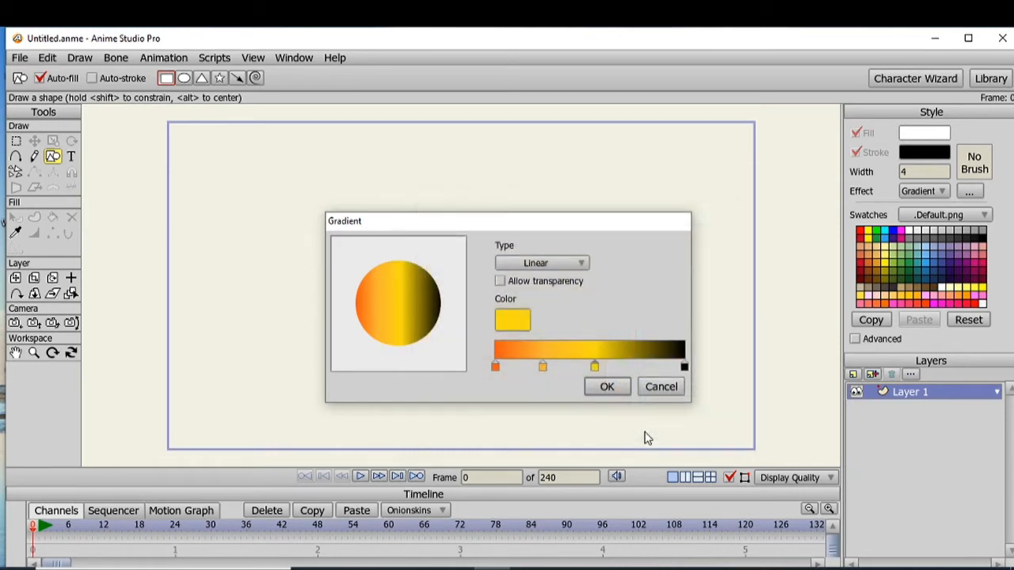
Add a gradient color stop about three quarters of the way along and color it bright cyan
{"action": "left_click", "coordinate": [643, 367]}
{"action": "double_click", "coordinate": [642, 366]}
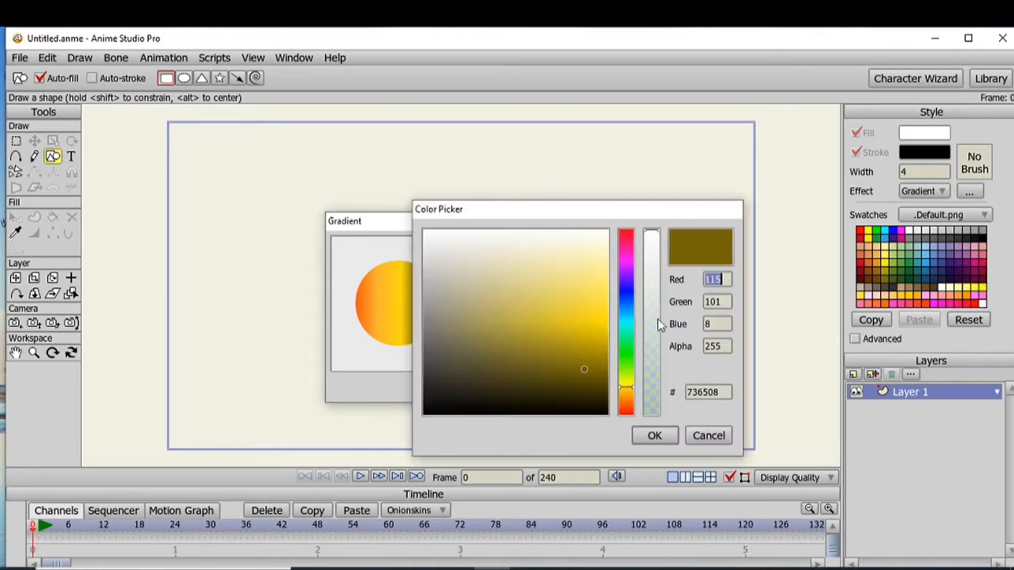
{"action": "left_click", "coordinate": [625, 322]}
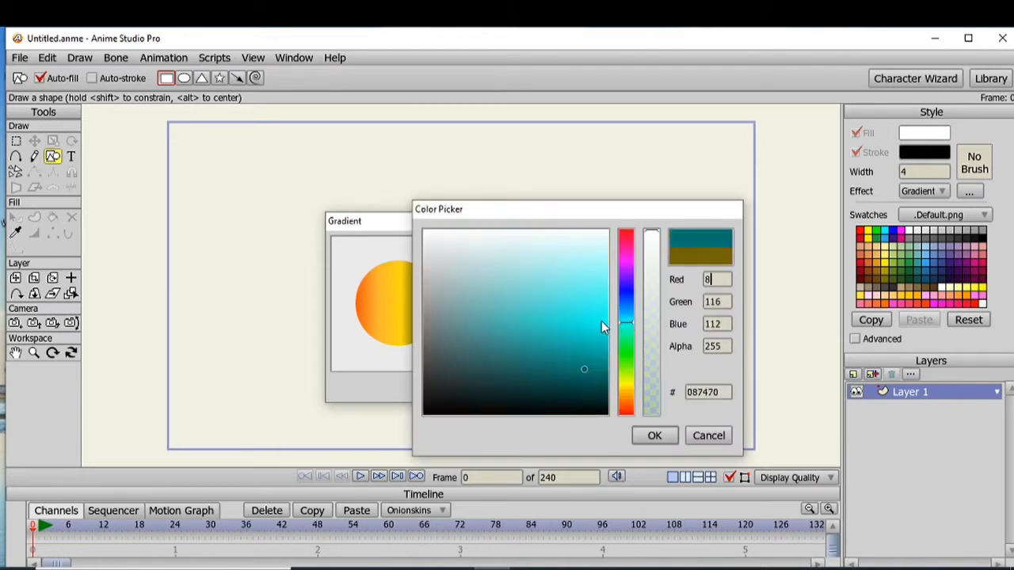
{"action": "left_click", "coordinate": [599, 317]}
{"action": "left_click", "coordinate": [656, 436]}
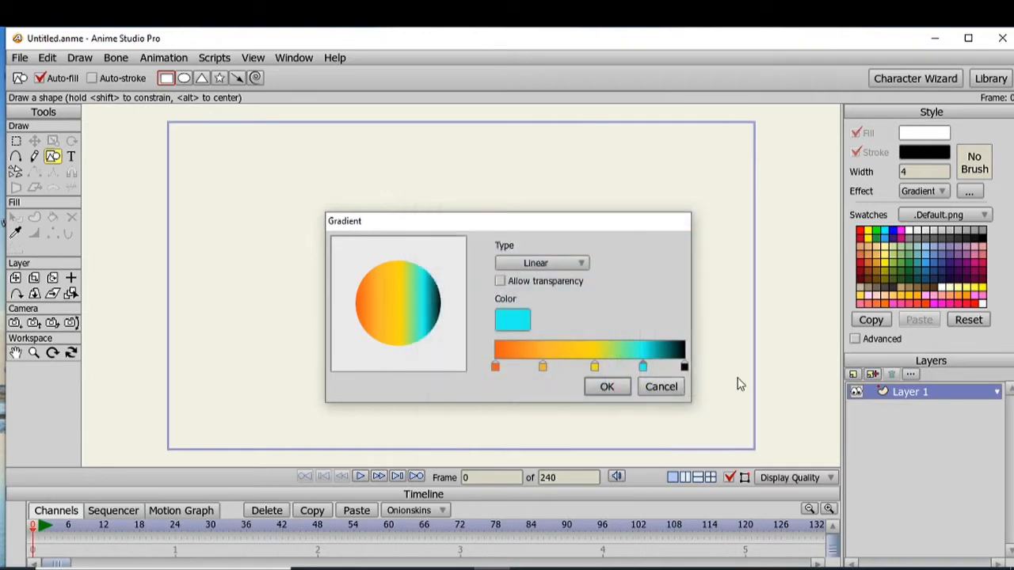
Change the gradient's black end stop to blue 2433FA and accept the gradient settings
{"action": "double_click", "coordinate": [684, 368]}
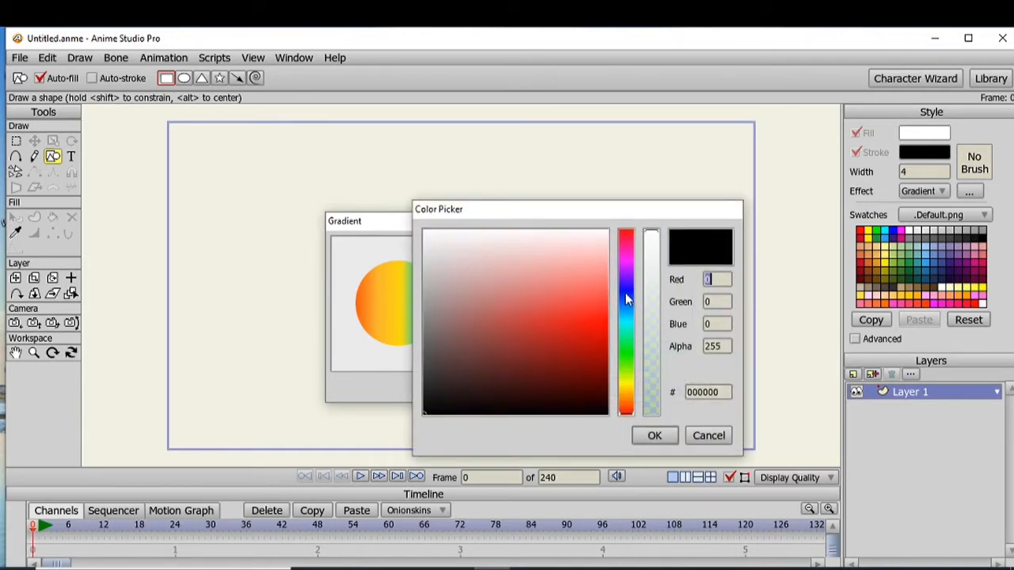
{"action": "left_click", "coordinate": [626, 298]}
{"action": "left_click", "coordinate": [600, 313]}
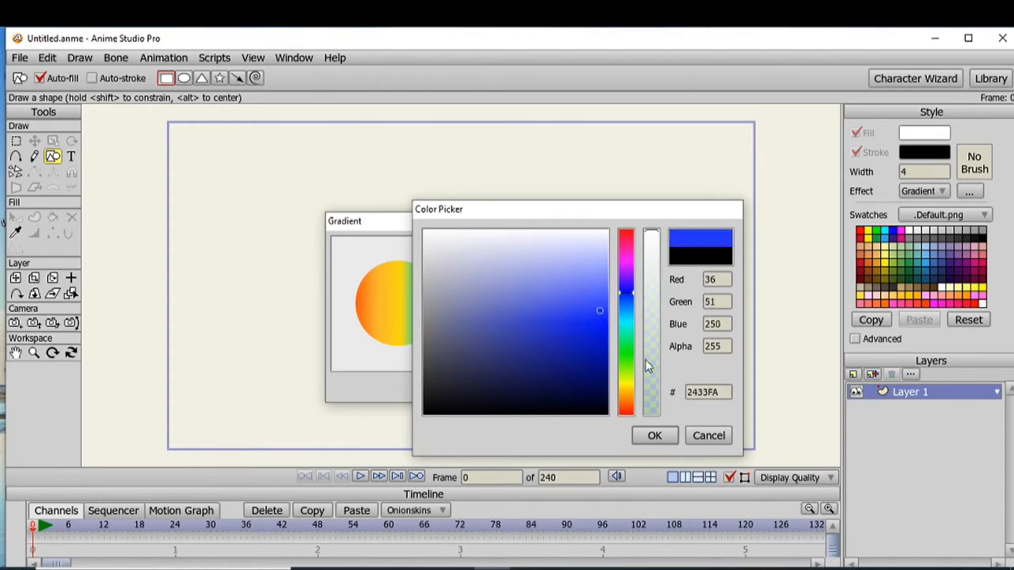
{"action": "left_click", "coordinate": [670, 434]}
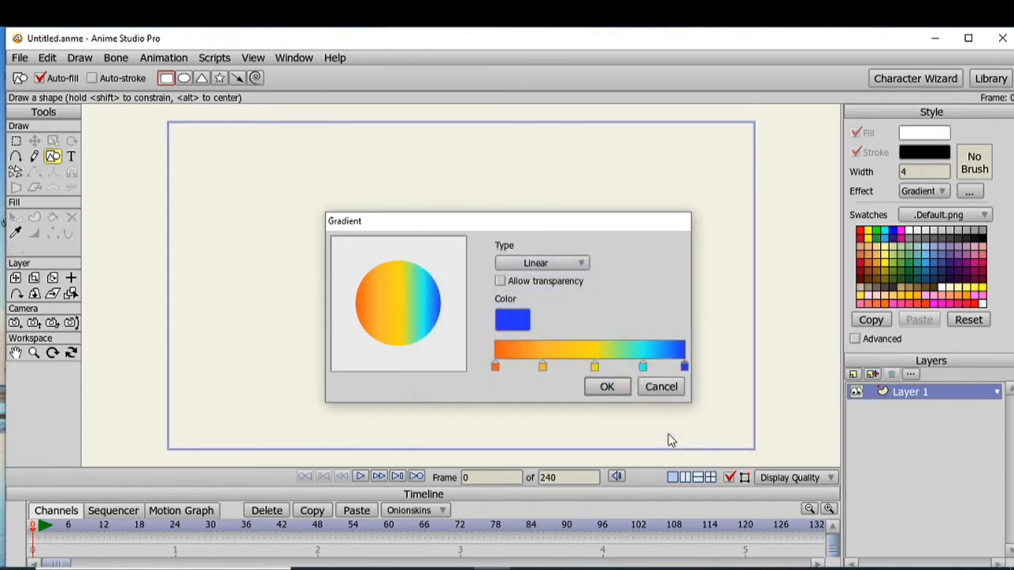
{"action": "left_click", "coordinate": [607, 386]}
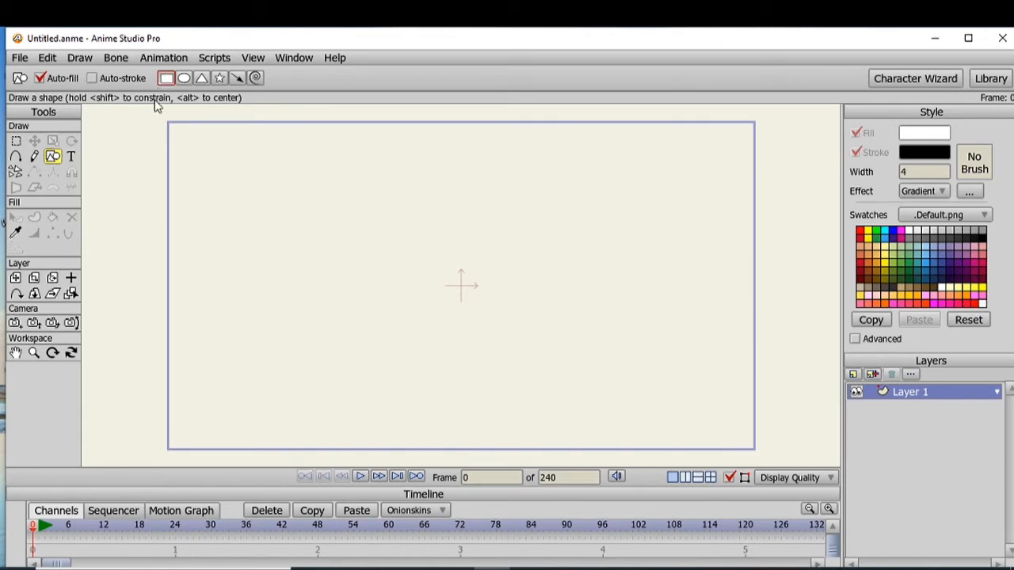
Draw a gradient-filled rectangle slightly larger than the canvas frame on Layer 1
{"action": "left_click_drag", "start_coordinate": [143, 109], "coordinate": [777, 464]}
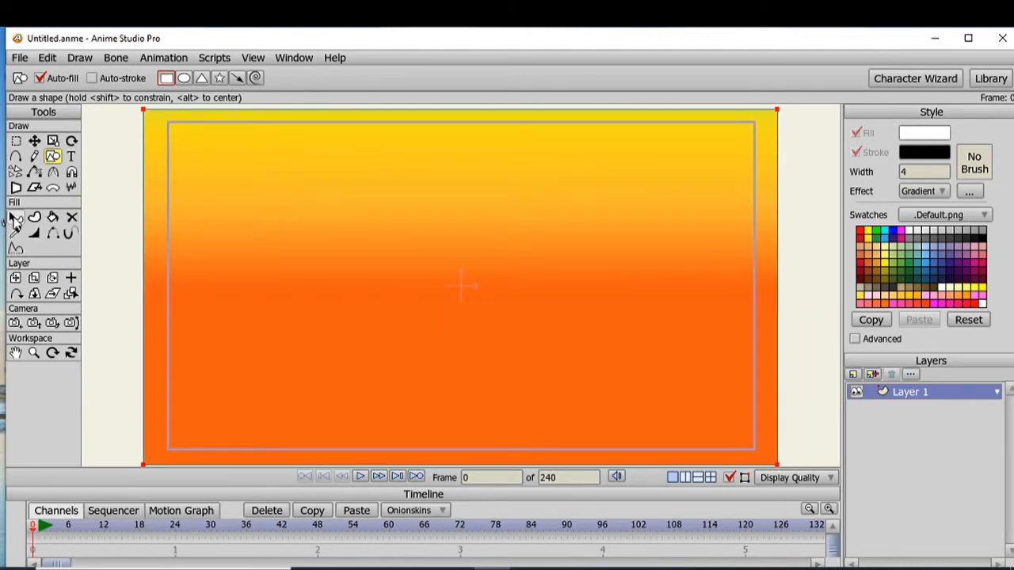
Reposition the rectangle's gradient handles vertically, with the orange start near its bottom edge and the blue end slightly below its top edge
{"action": "left_click", "coordinate": [15, 218]}
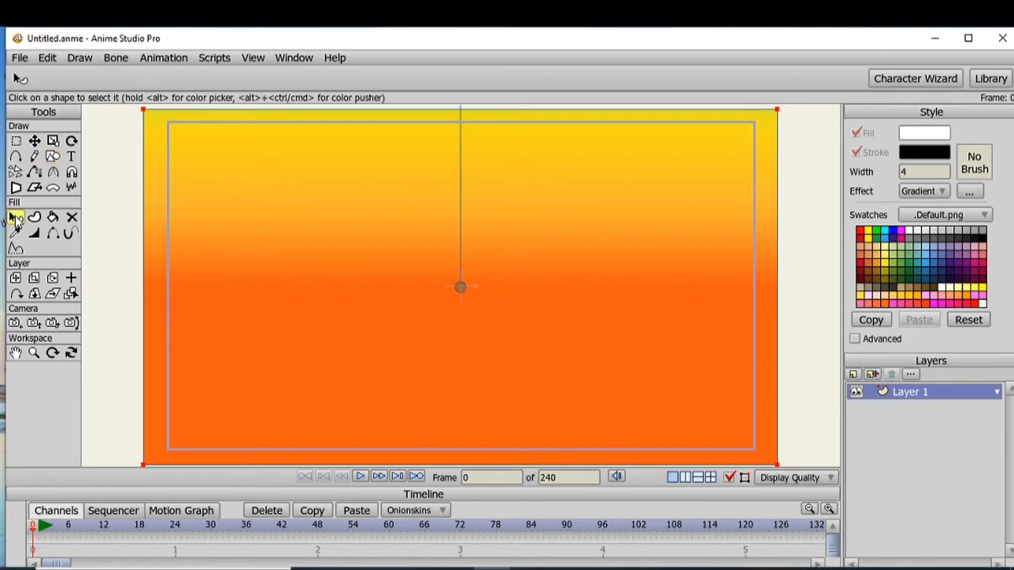
{"action": "left_click", "coordinate": [34, 354]}
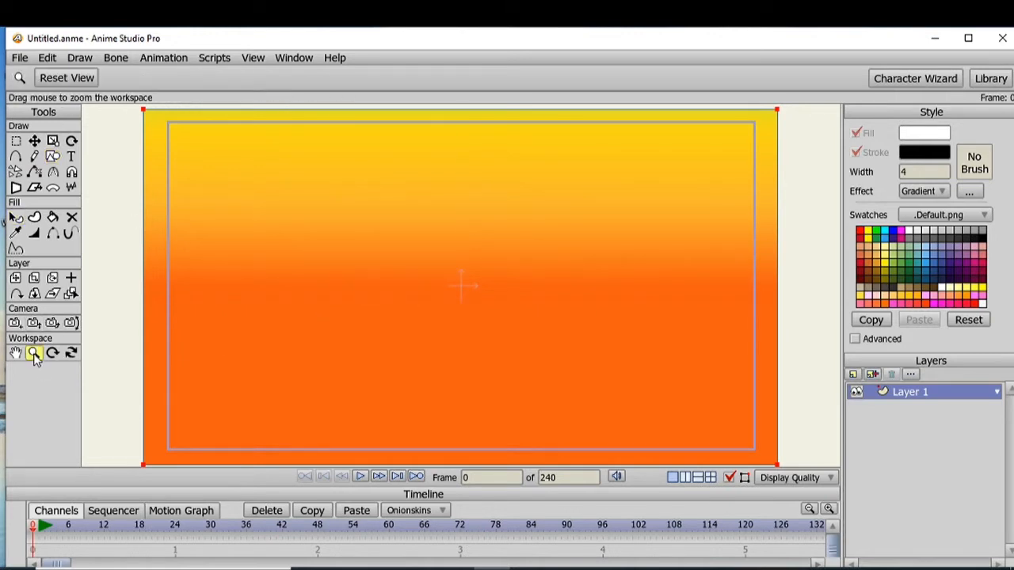
{"action": "left_click_drag", "start_coordinate": [420, 315], "coordinate": [261, 323]}
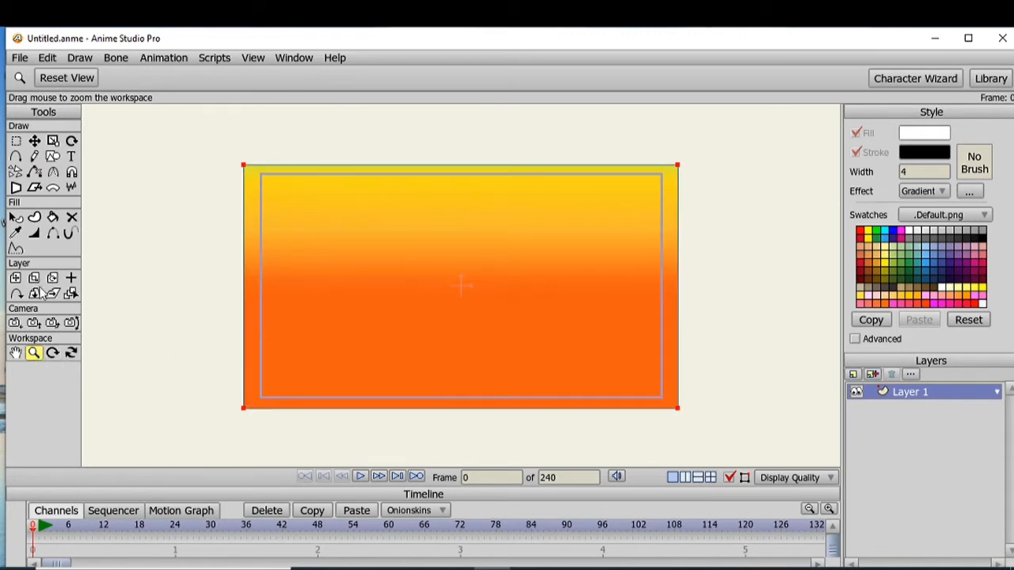
{"action": "left_click", "coordinate": [16, 218]}
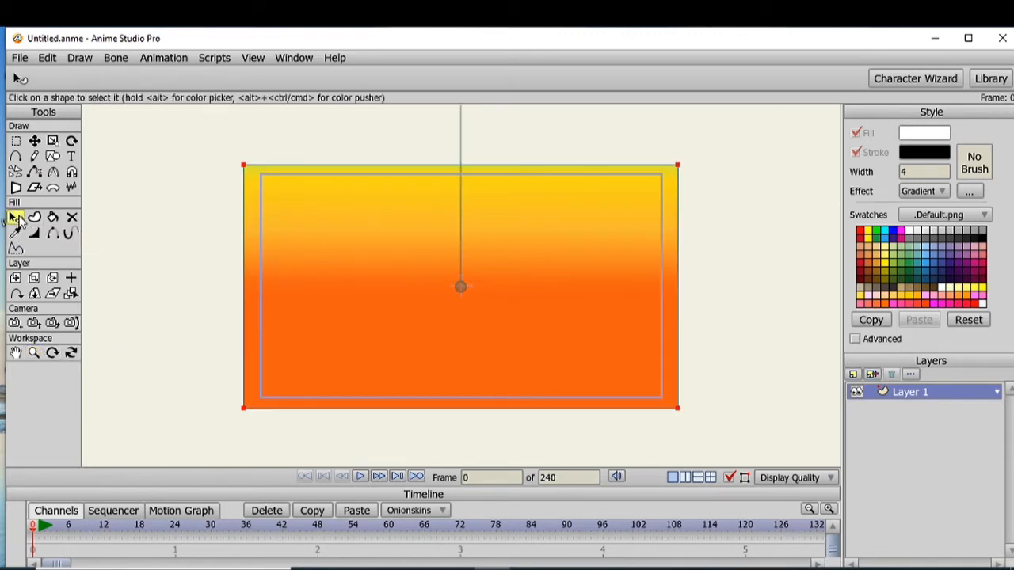
{"action": "left_click_drag", "start_coordinate": [460, 287], "coordinate": [453, 342]}
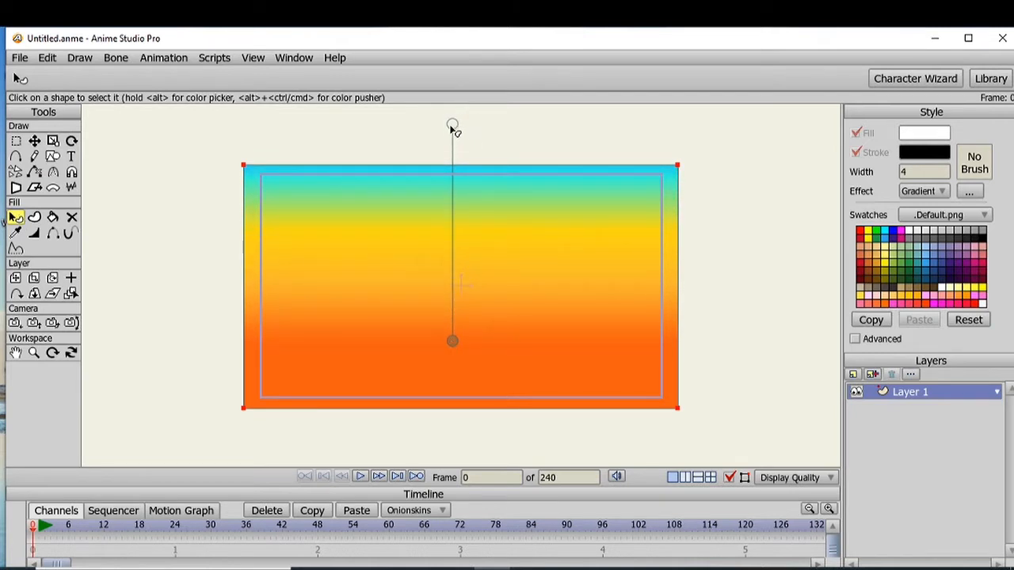
{"action": "left_click_drag", "start_coordinate": [452, 132], "coordinate": [454, 191]}
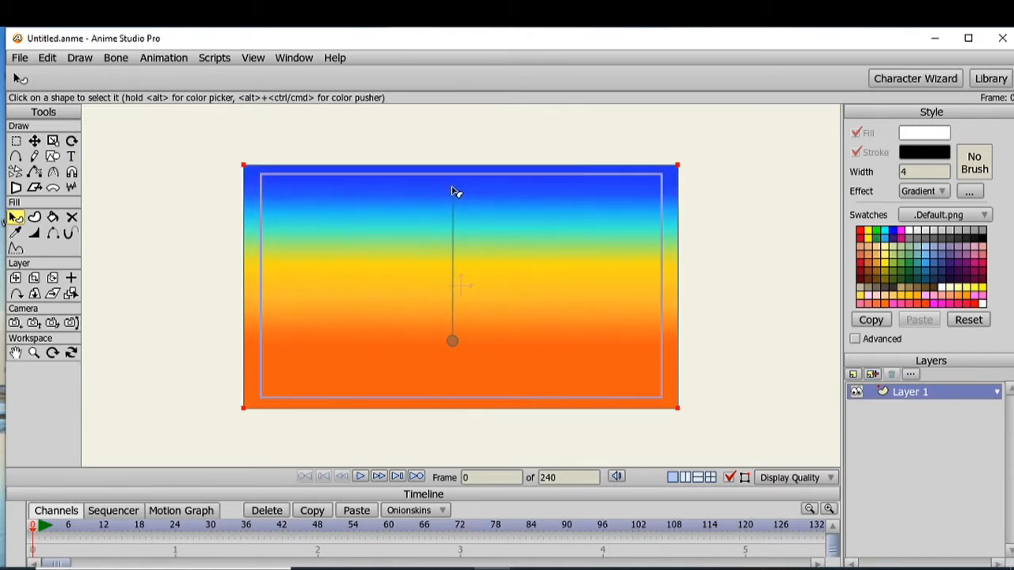
{"action": "left_click", "coordinate": [453, 342]}
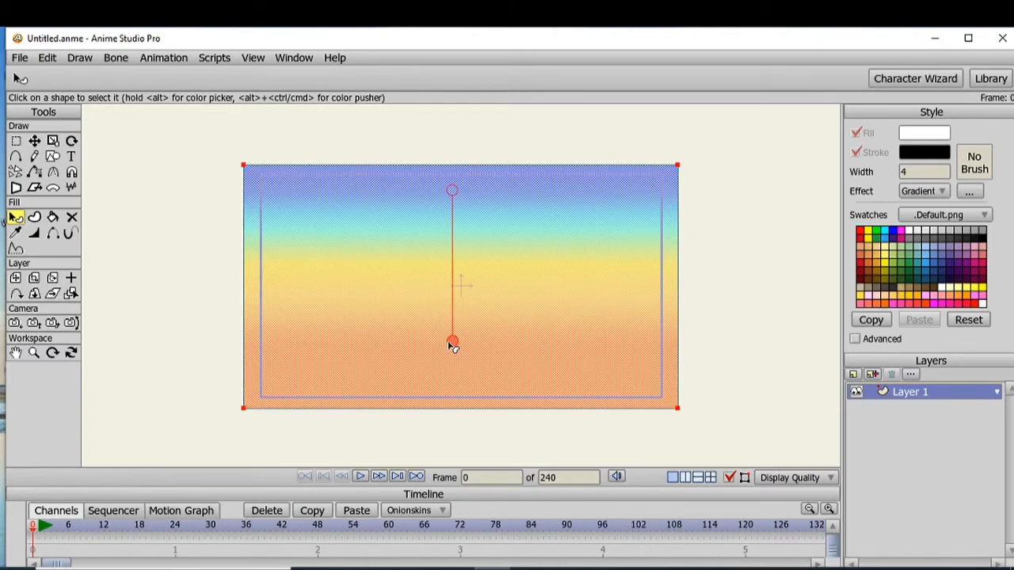
{"action": "mouse_move", "coordinate": [453, 345]}
{"action": "left_mouse_down"}
{"action": "mouse_move", "coordinate": [453, 336]}
{"action": "mouse_move", "coordinate": [457, 357]}
{"action": "left_mouse_up"}
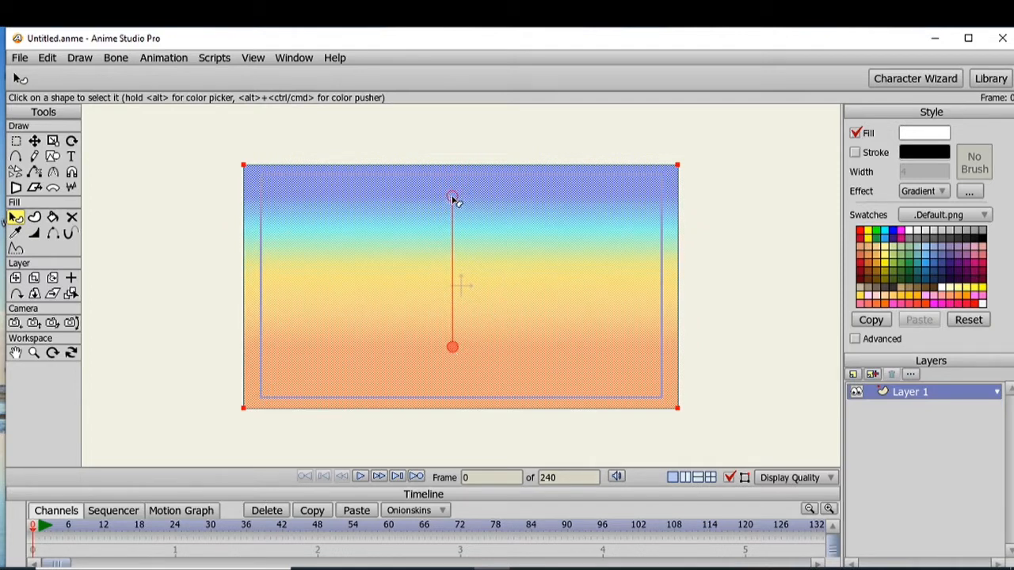
{"action": "left_click_drag", "start_coordinate": [454, 196], "coordinate": [457, 168]}
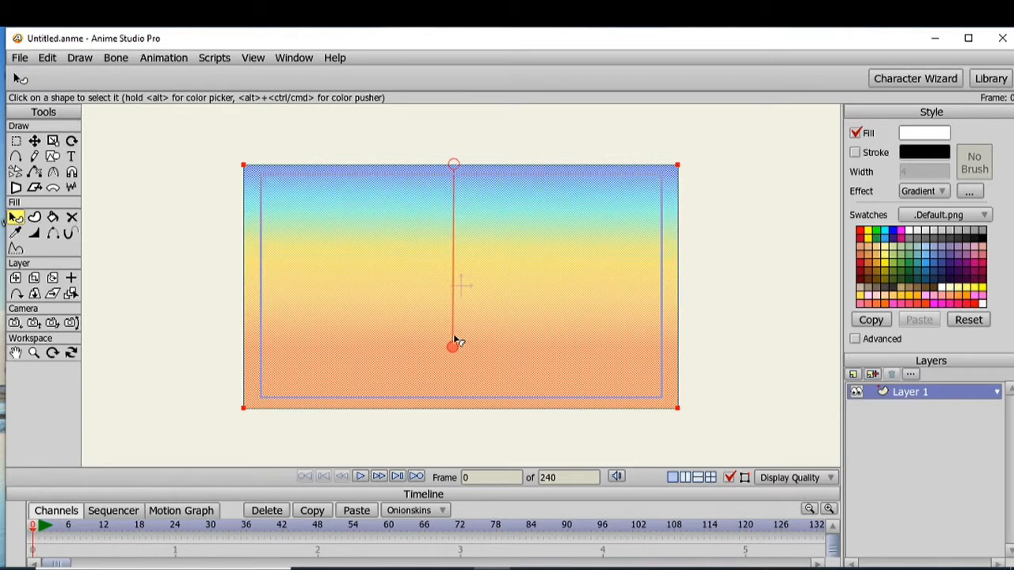
{"action": "left_click_drag", "start_coordinate": [453, 354], "coordinate": [450, 378]}
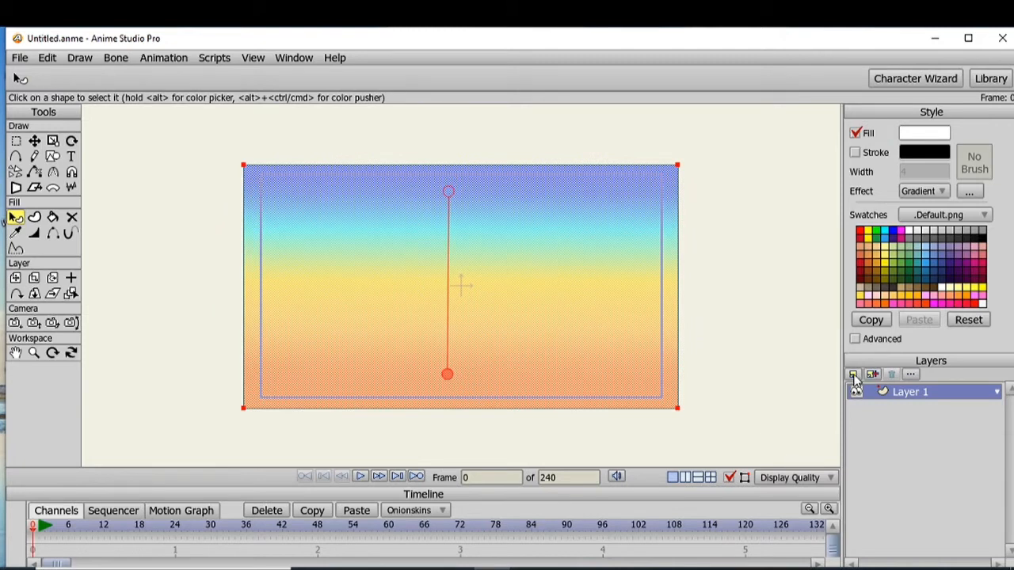
Deselect the sky rectangle and add a new vector layer above Layer 1
{"action": "left_click", "coordinate": [781, 397]}
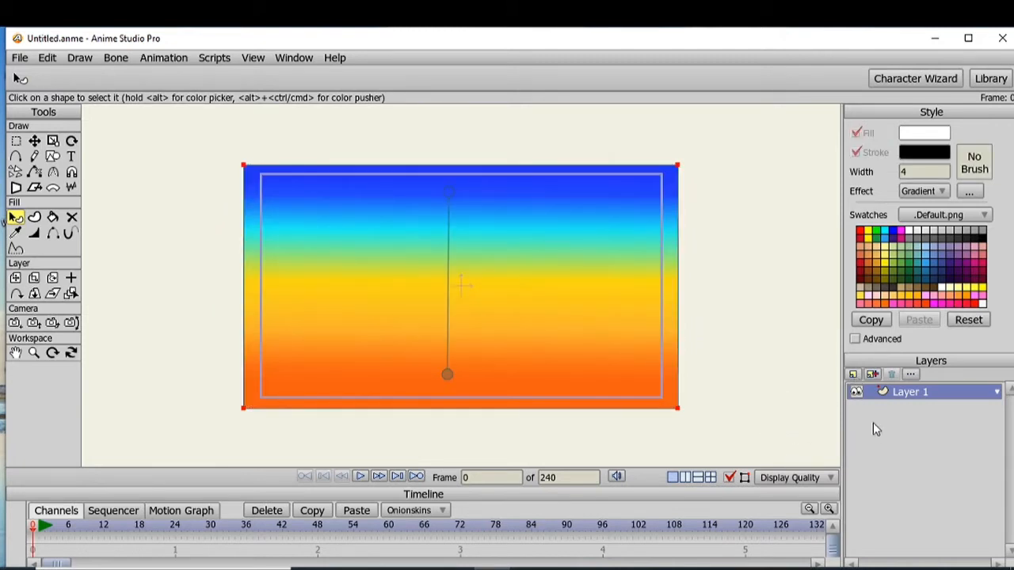
{"action": "left_click", "coordinate": [854, 374]}
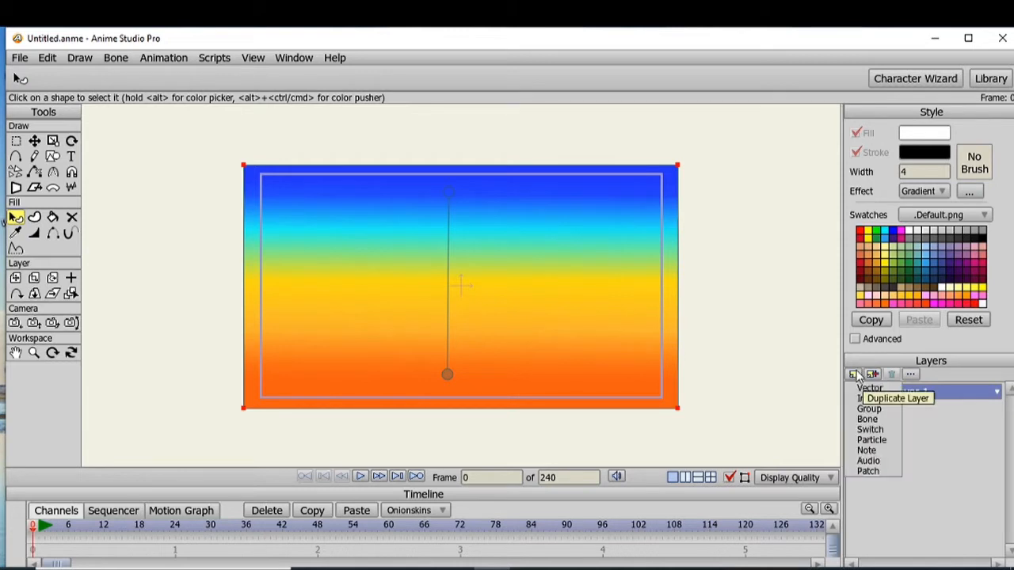
{"action": "left_click", "coordinate": [863, 389]}
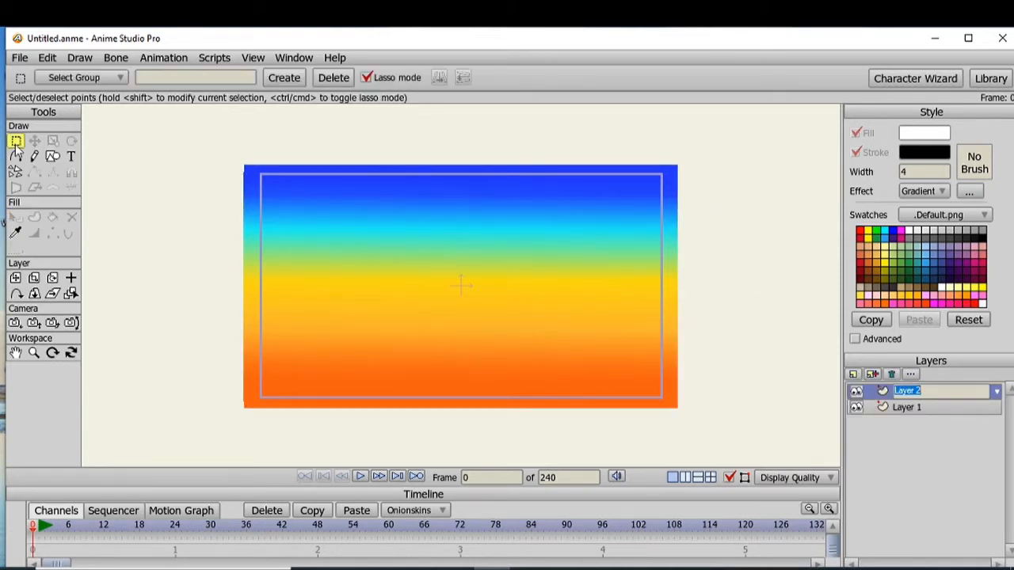
Choose the oval shape for drawing and change the fill effect from Gradient to Soft Edge, leaving its blur radius unedited
{"action": "left_click", "coordinate": [52, 157]}
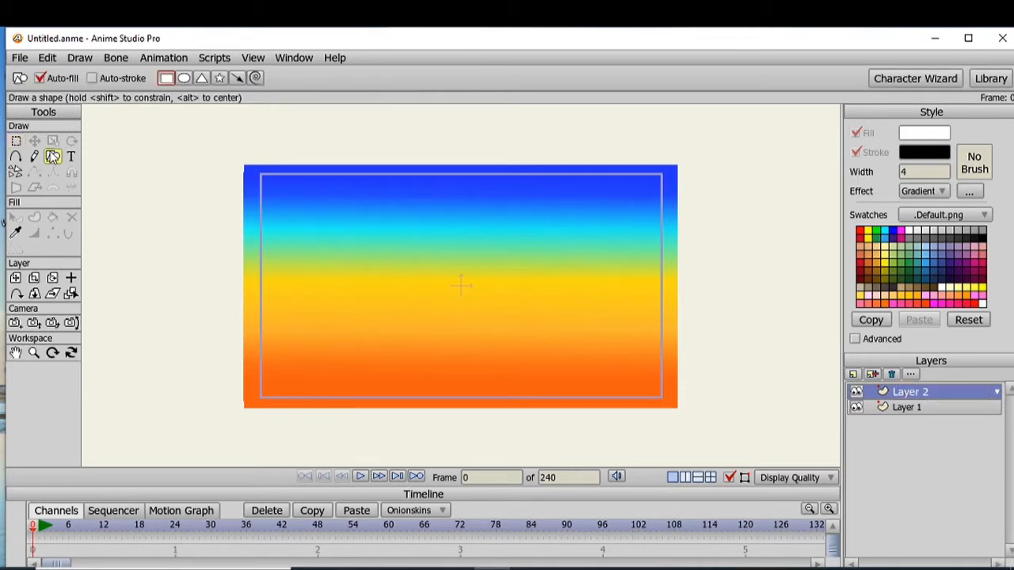
{"action": "left_click", "coordinate": [184, 77]}
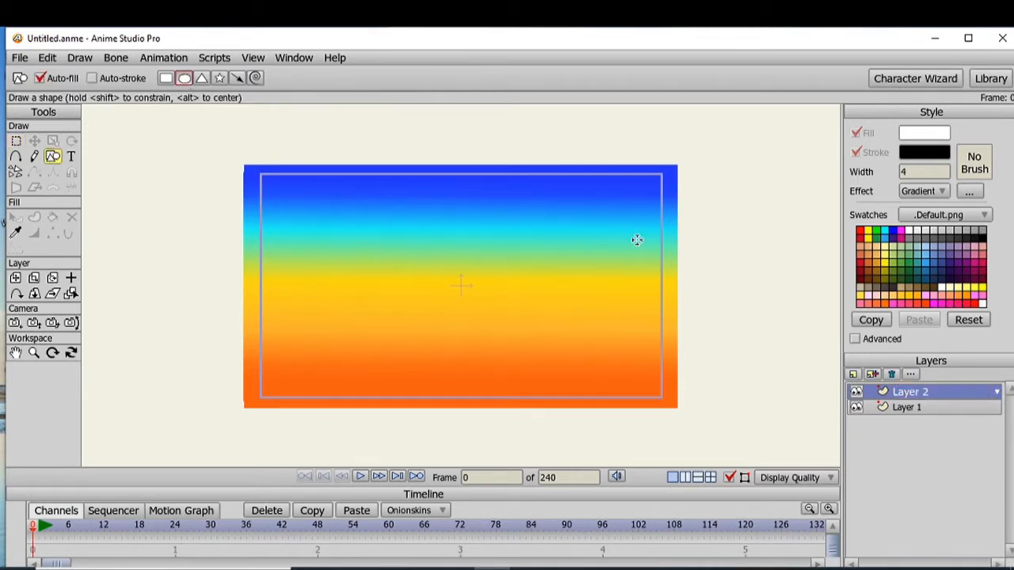
{"action": "left_click", "coordinate": [944, 191]}
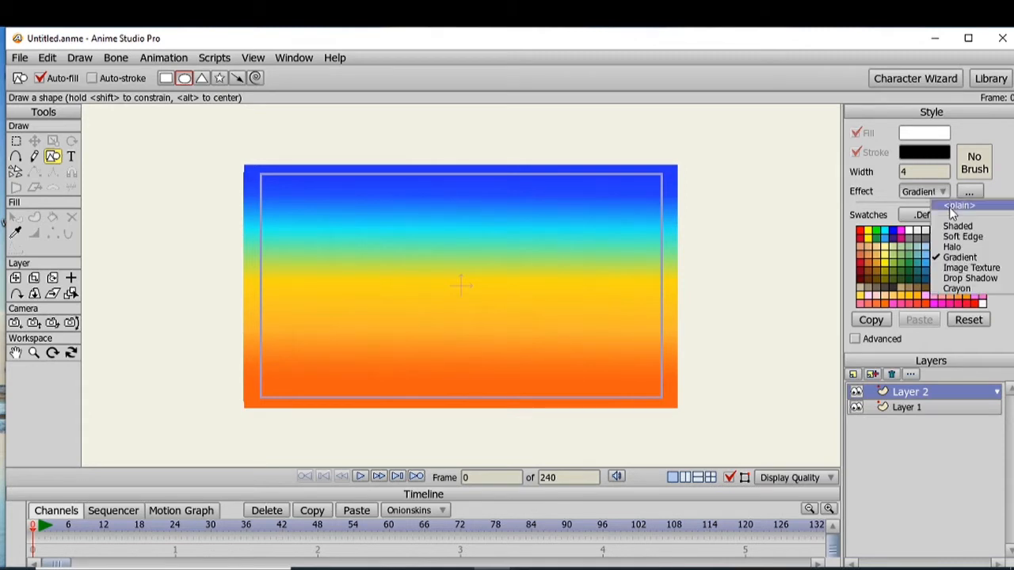
{"action": "left_click", "coordinate": [953, 207]}
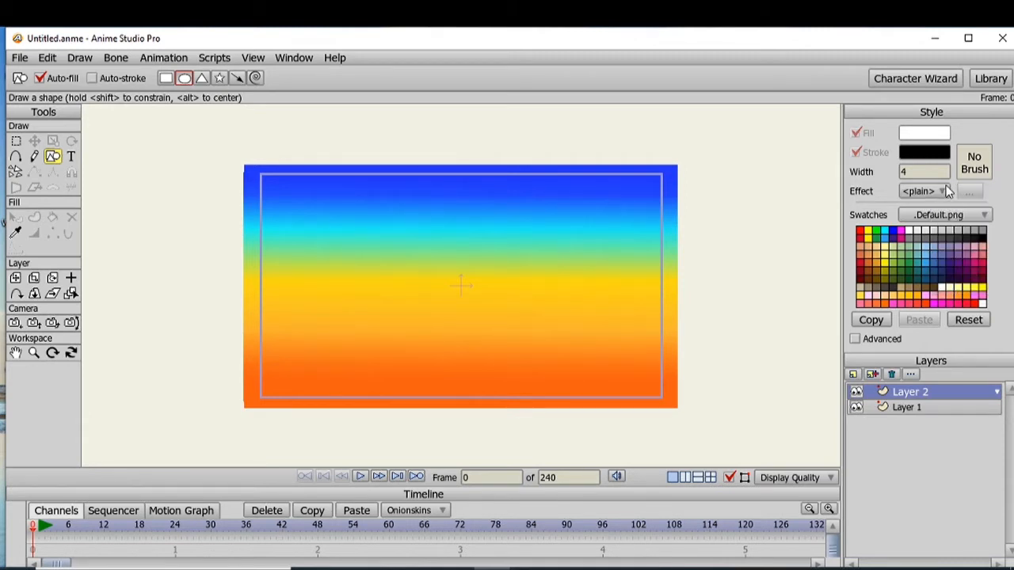
{"action": "left_click", "coordinate": [943, 193]}
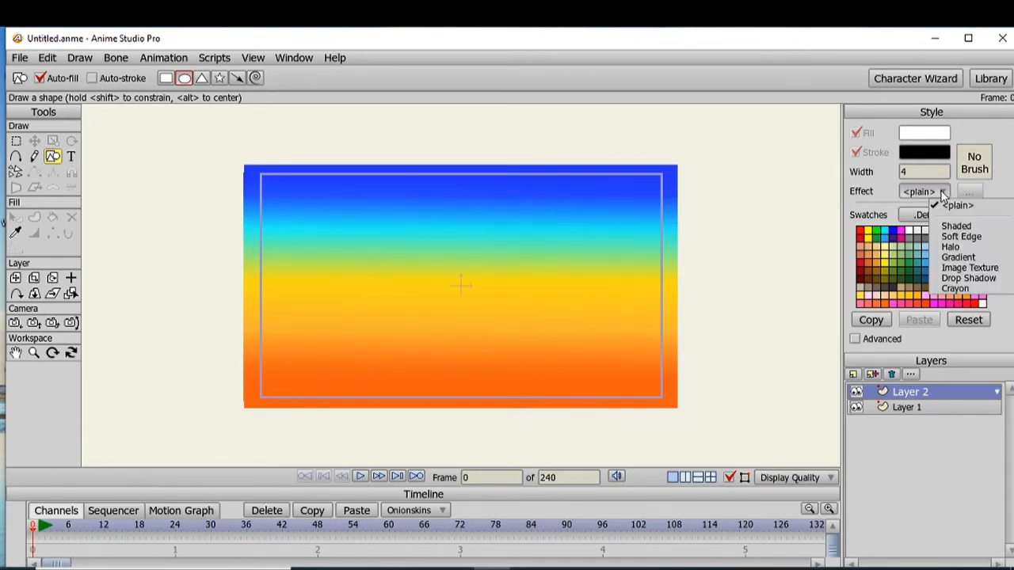
{"action": "left_click", "coordinate": [970, 235]}
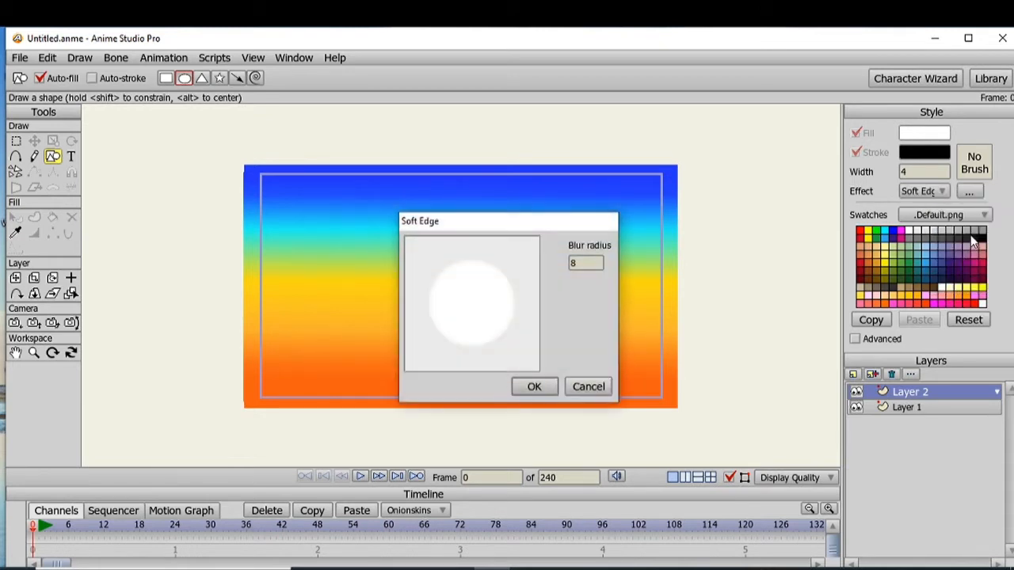
{"action": "left_click", "coordinate": [588, 387]}
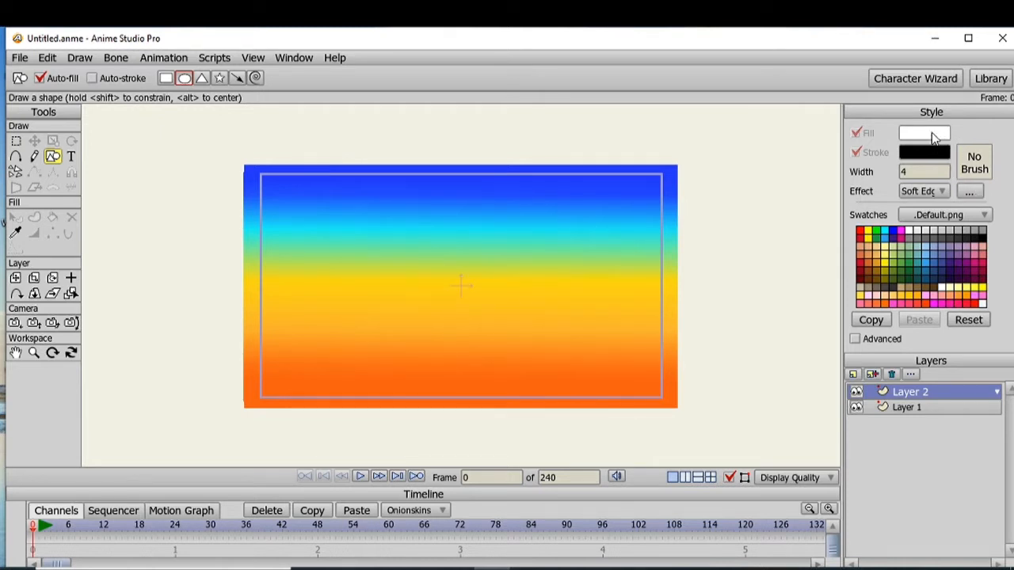
Set the fill color to yellow F3F94B
{"action": "left_click", "coordinate": [933, 136]}
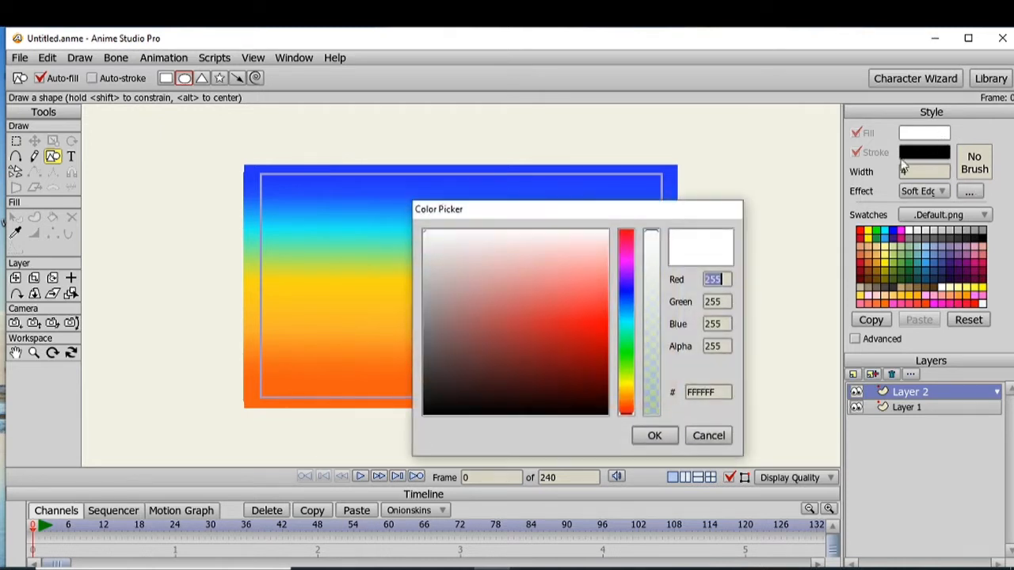
{"action": "left_click", "coordinate": [629, 383]}
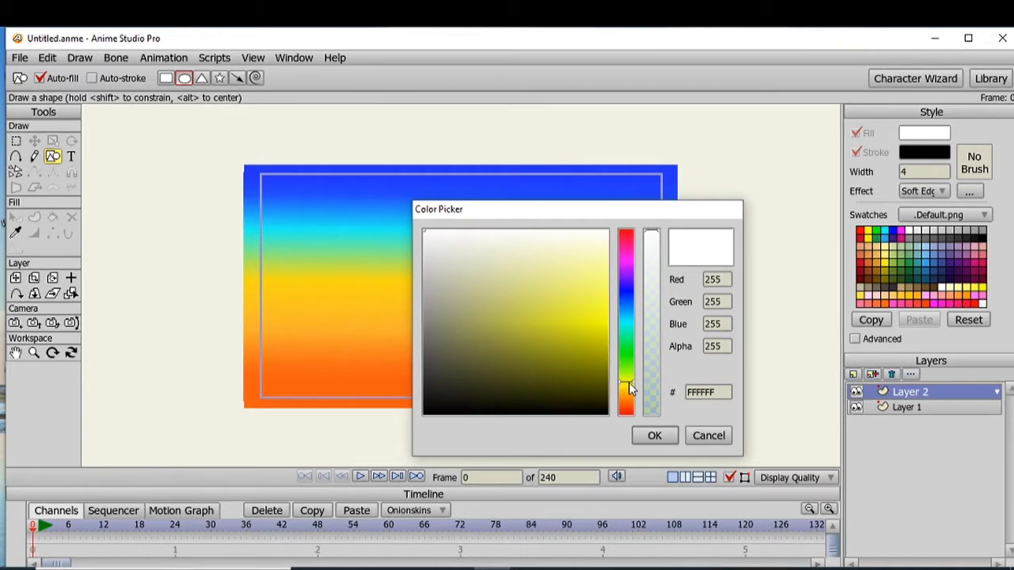
{"action": "left_click", "coordinate": [597, 301]}
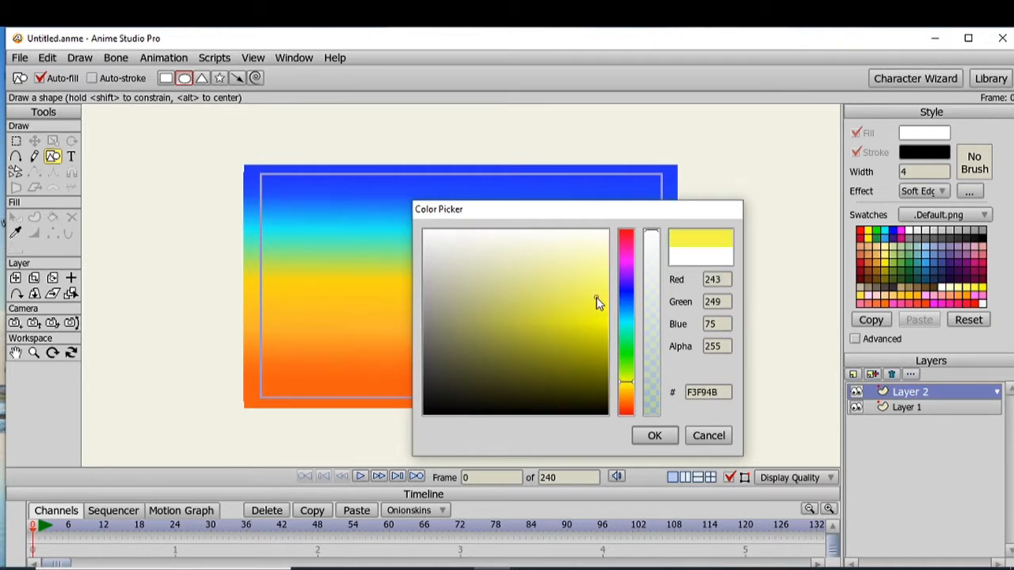
{"action": "left_click", "coordinate": [654, 437]}
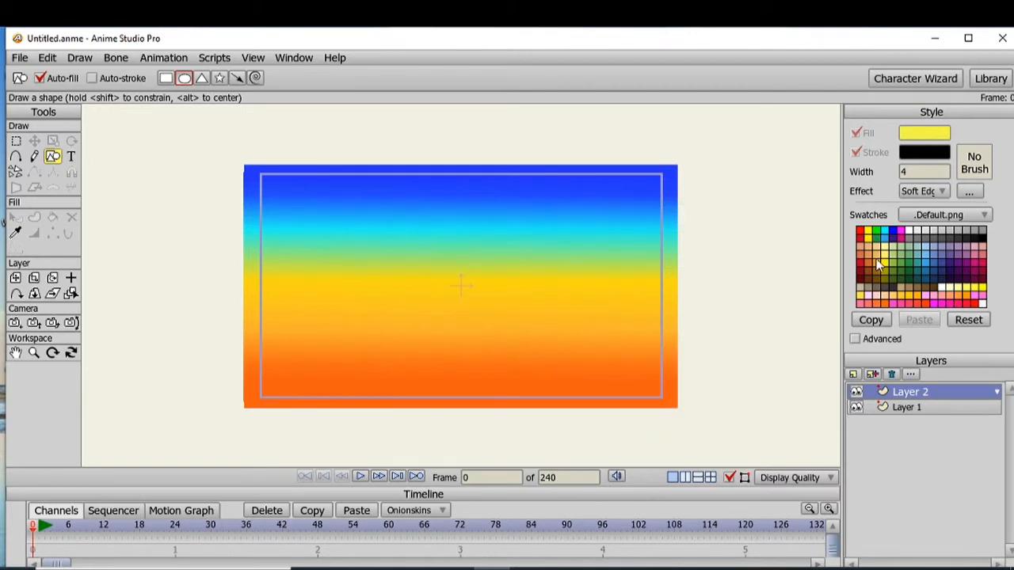
Draw a soft-edged yellow circle about half the canvas height in diameter in the upper middle of the sky on Layer 2
{"action": "left_click", "coordinate": [944, 192]}
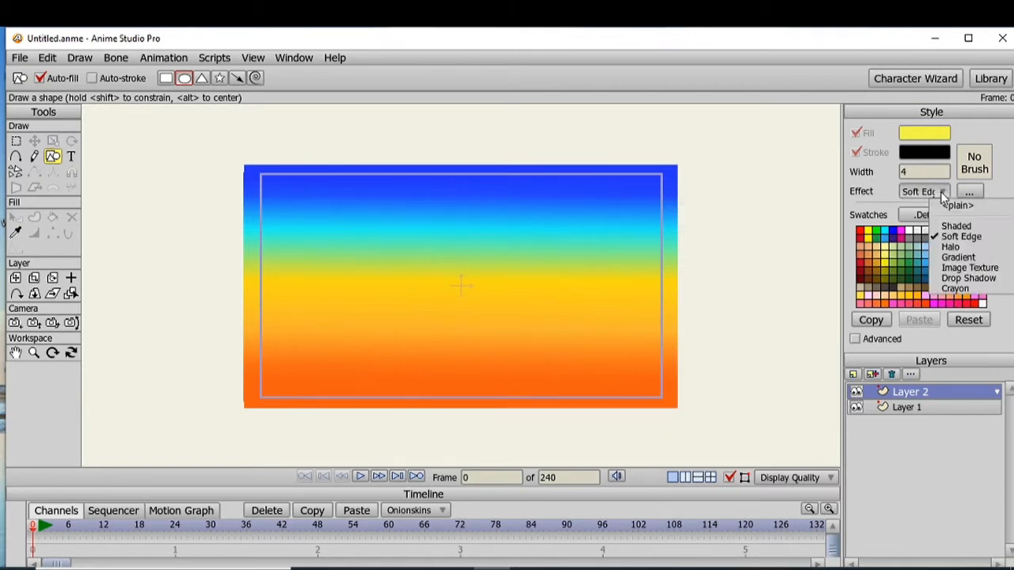
{"action": "left_click", "coordinate": [1006, 180]}
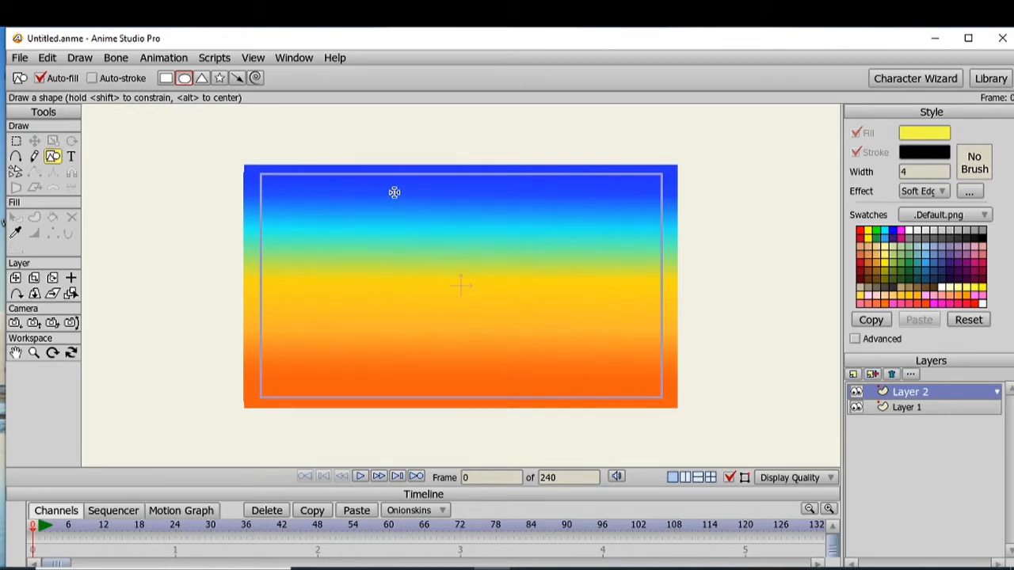
{"action": "left_click_drag", "start_coordinate": [390, 186], "coordinate": [516, 308]}
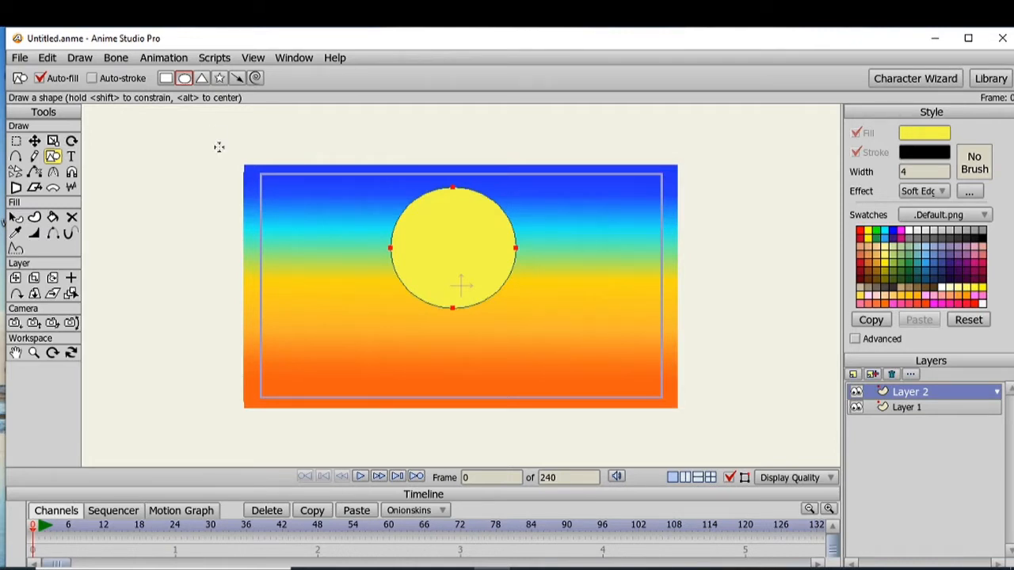
Render a preview of the current frame to examine the sun against the sky, and close the preview
{"action": "left_click", "coordinate": [21, 58]}
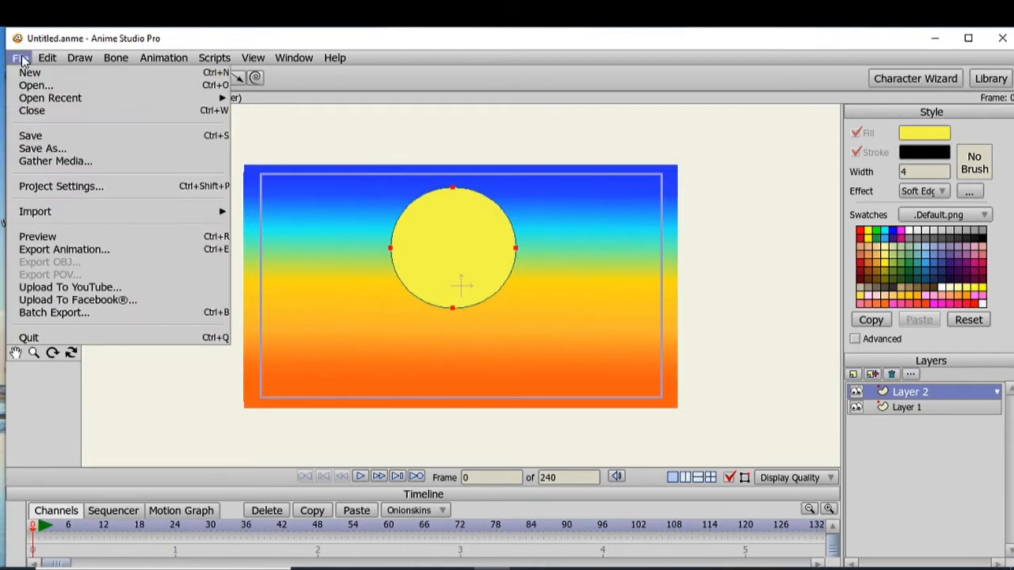
{"action": "left_click", "coordinate": [40, 237]}
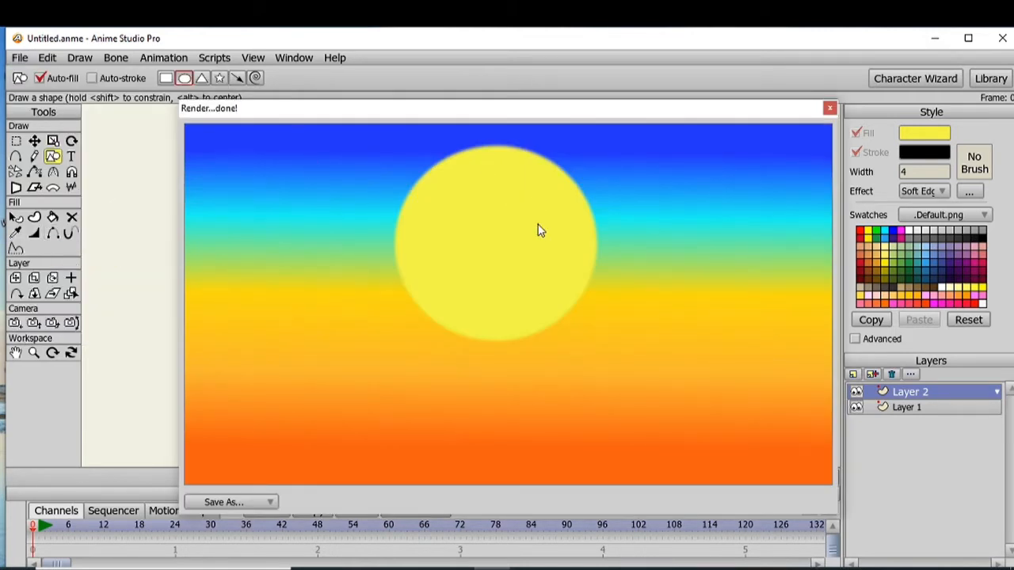
{"action": "left_click", "coordinate": [830, 108]}
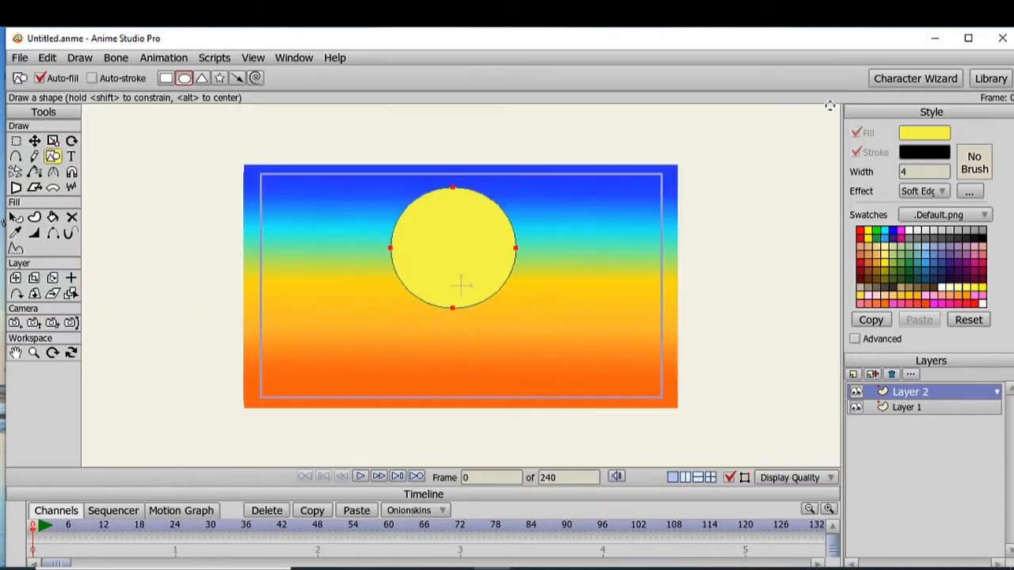
Add a new vector layer above Layer 2 and reset the fill effect to plain
{"action": "left_click", "coordinate": [853, 378]}
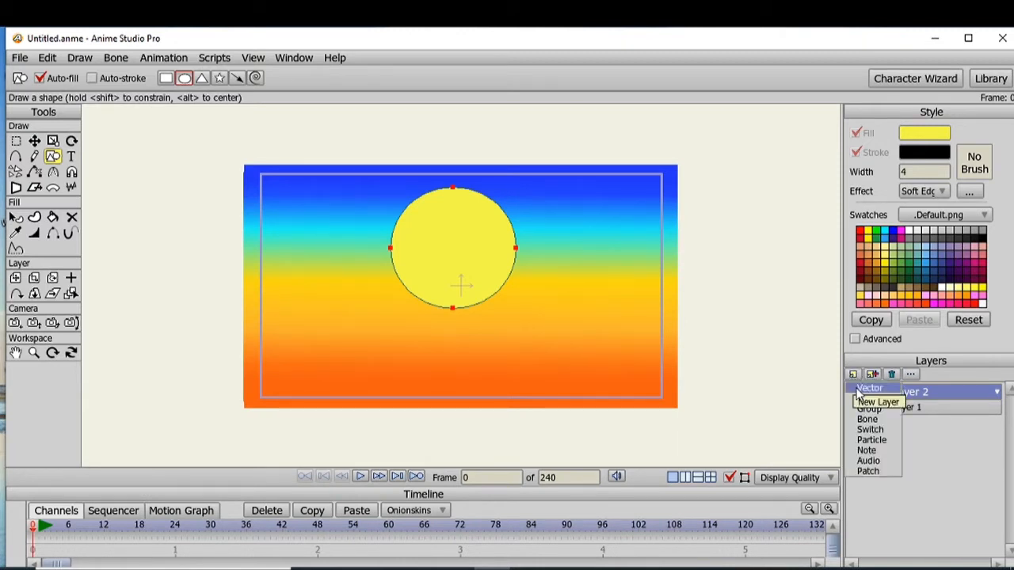
{"action": "left_click", "coordinate": [857, 389]}
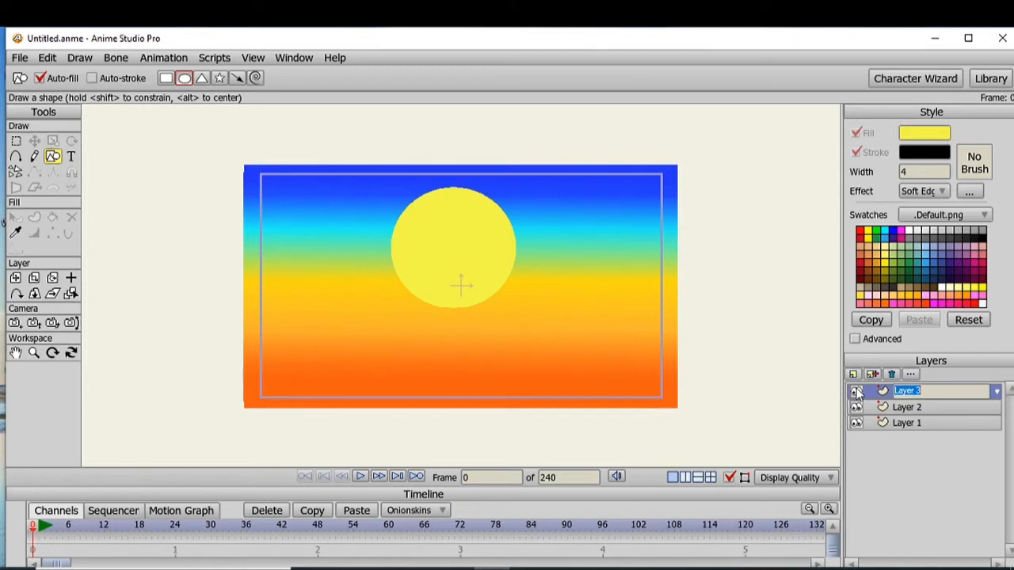
{"action": "left_click", "coordinate": [942, 190]}
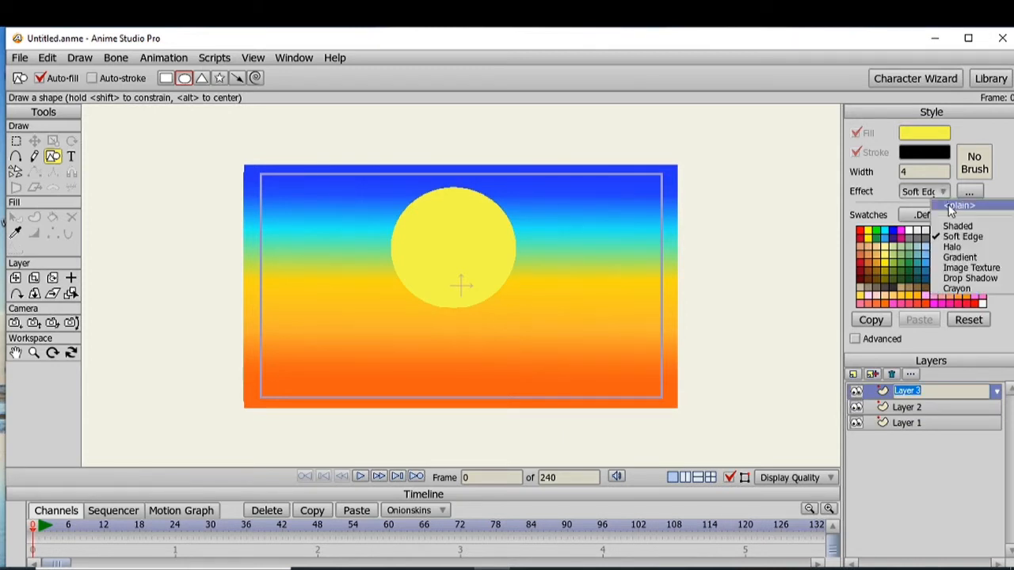
{"action": "left_click", "coordinate": [955, 206]}
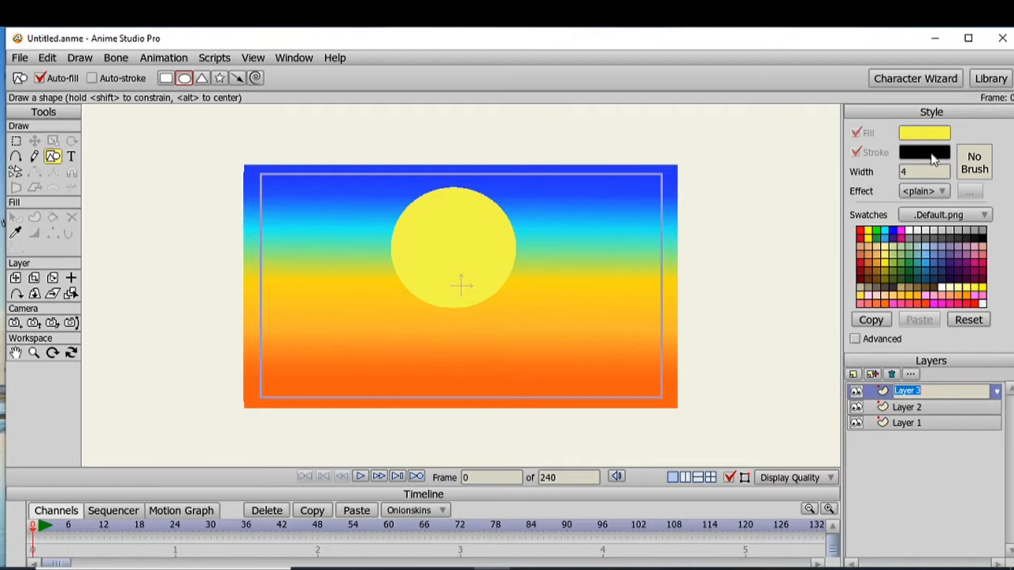
Choose a medium blue fill swatch and switch the fill effect to Gradient
{"action": "left_click", "coordinate": [926, 263]}
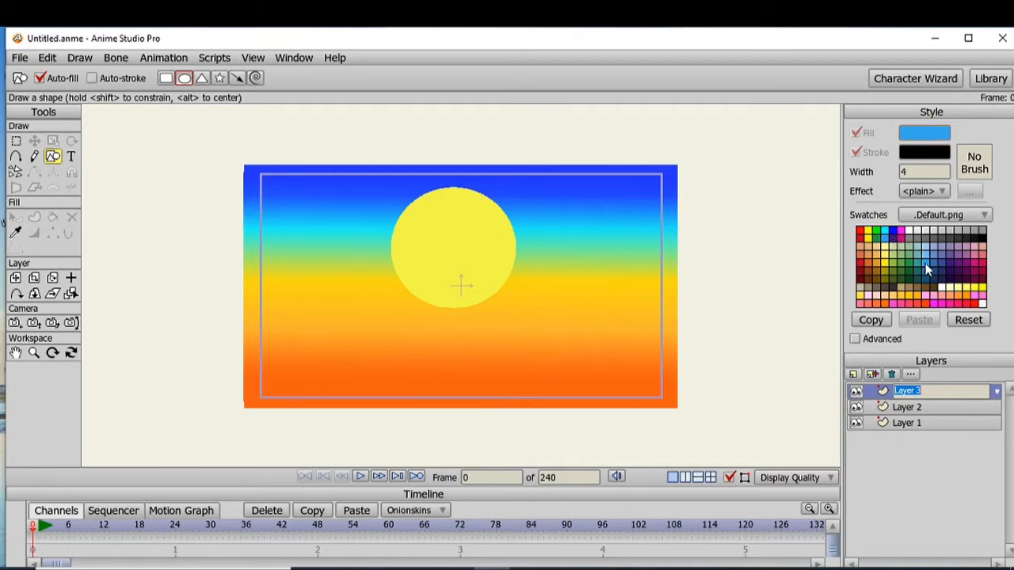
{"action": "left_click", "coordinate": [943, 191]}
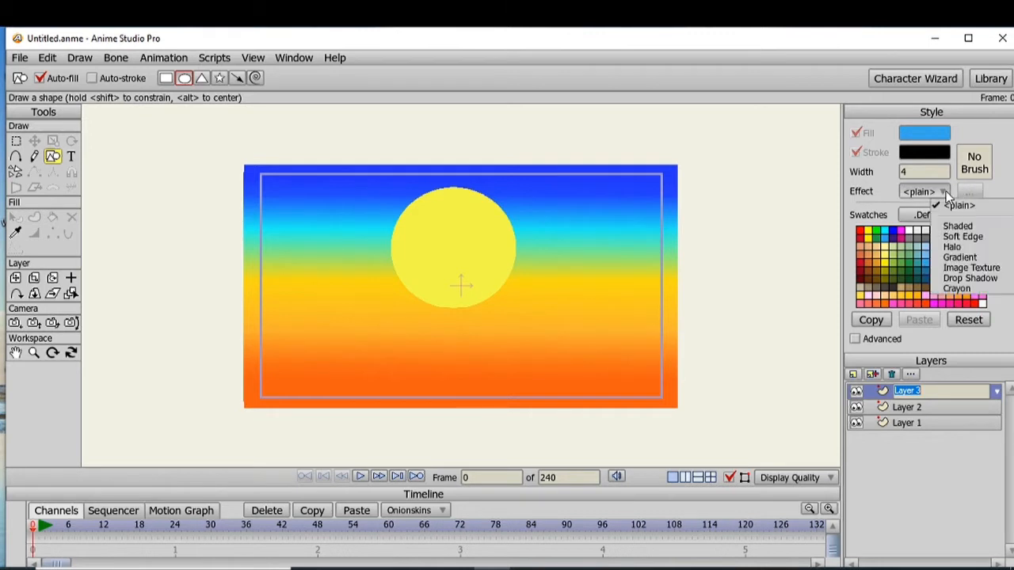
{"action": "left_click", "coordinate": [957, 258]}
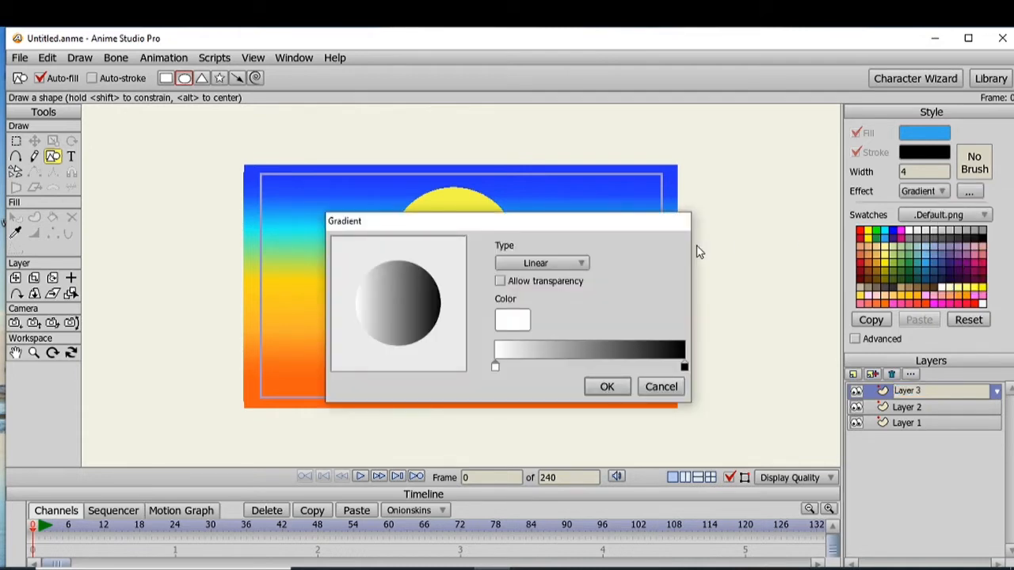
Color the linear gradient's white start stop light blue 31D6F3
{"action": "left_click", "coordinate": [511, 322]}
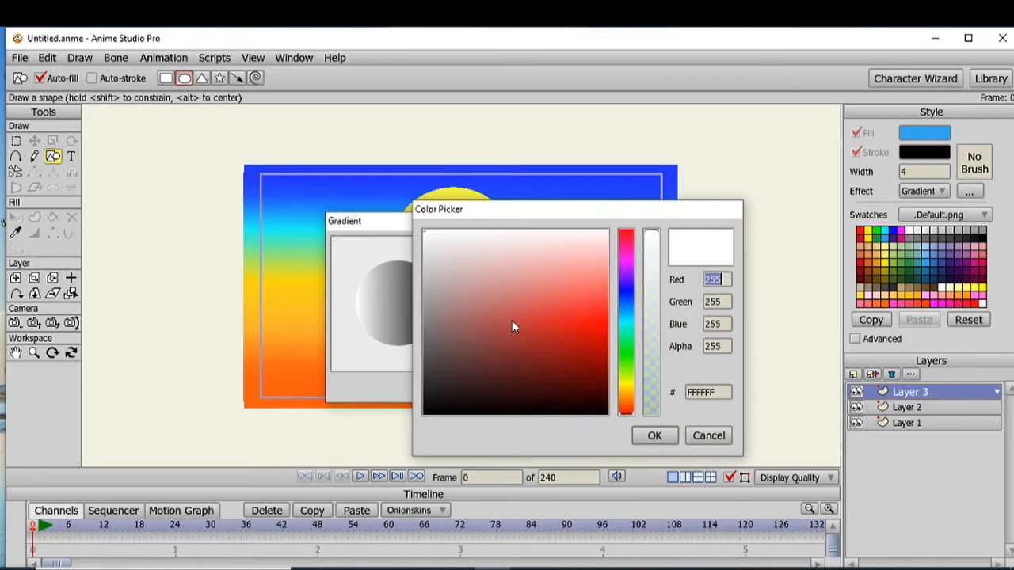
{"action": "left_click", "coordinate": [626, 317]}
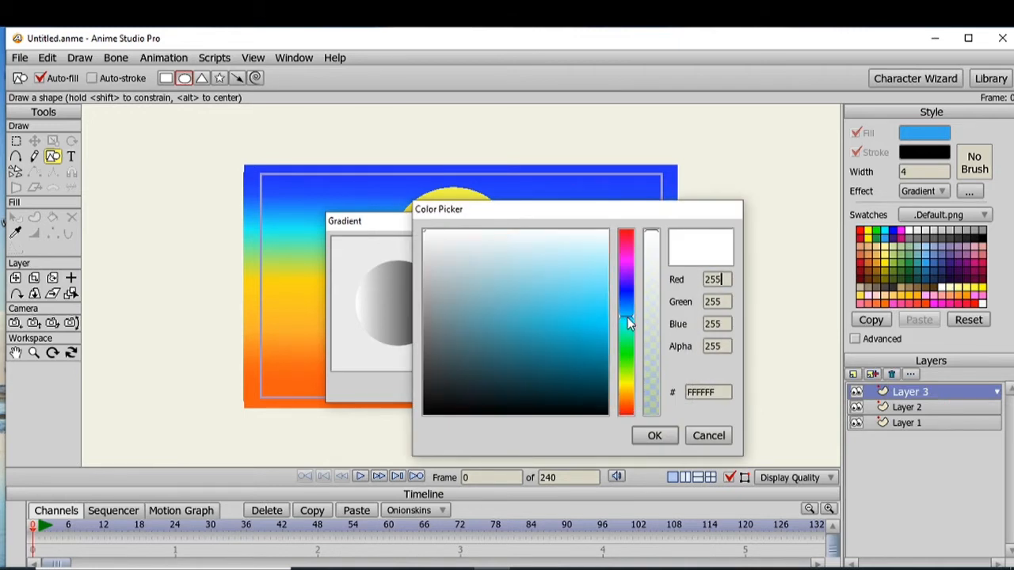
{"action": "left_click", "coordinate": [587, 310]}
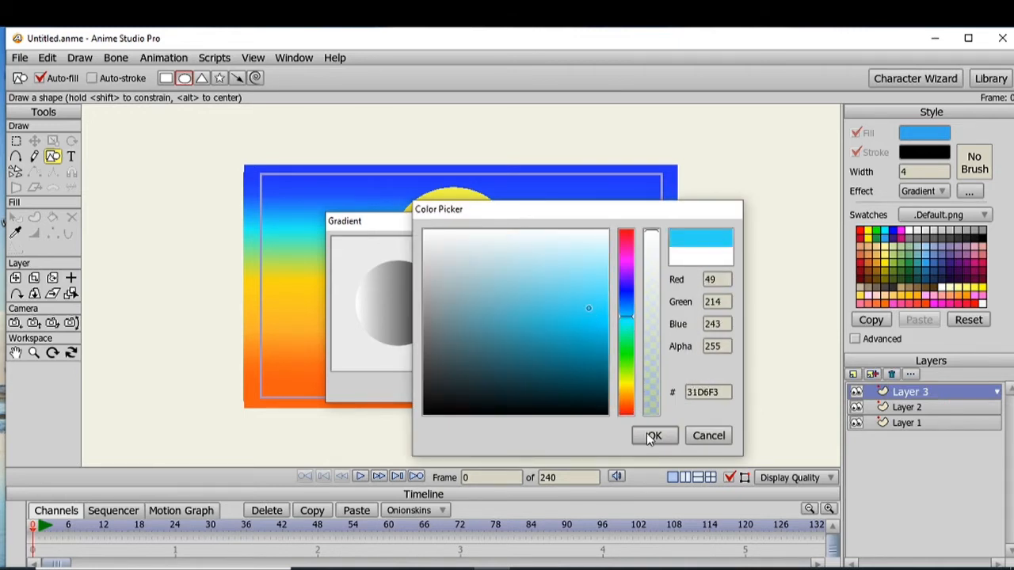
{"action": "left_click", "coordinate": [651, 435]}
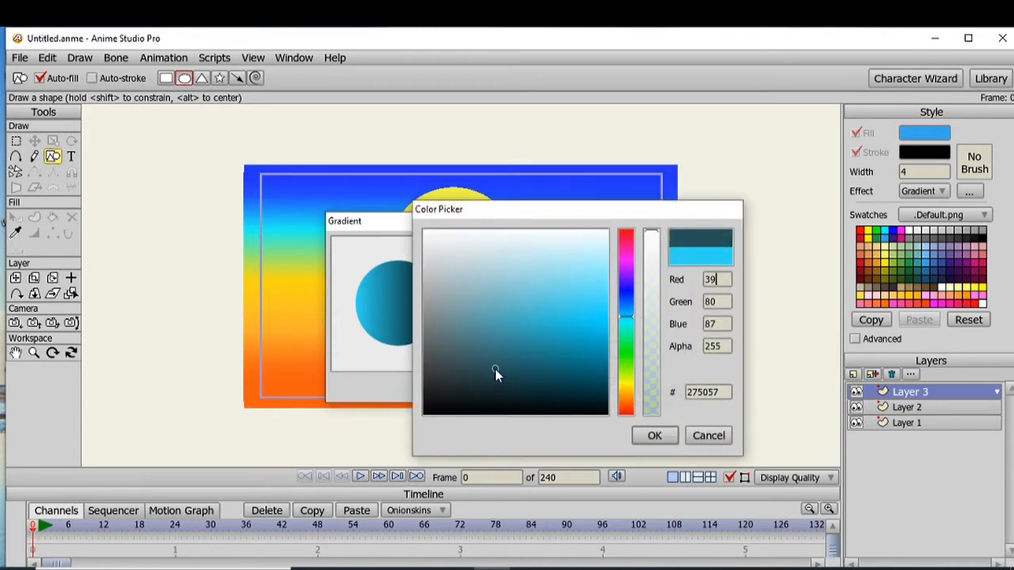
Change the gradient's start stop to a deep blue close to 043DA4
{"action": "mouse_move", "coordinate": [495, 369]}
{"action": "left_mouse_down"}
{"action": "mouse_move", "coordinate": [530, 352]}
{"action": "mouse_move", "coordinate": [599, 354]}
{"action": "left_mouse_up"}
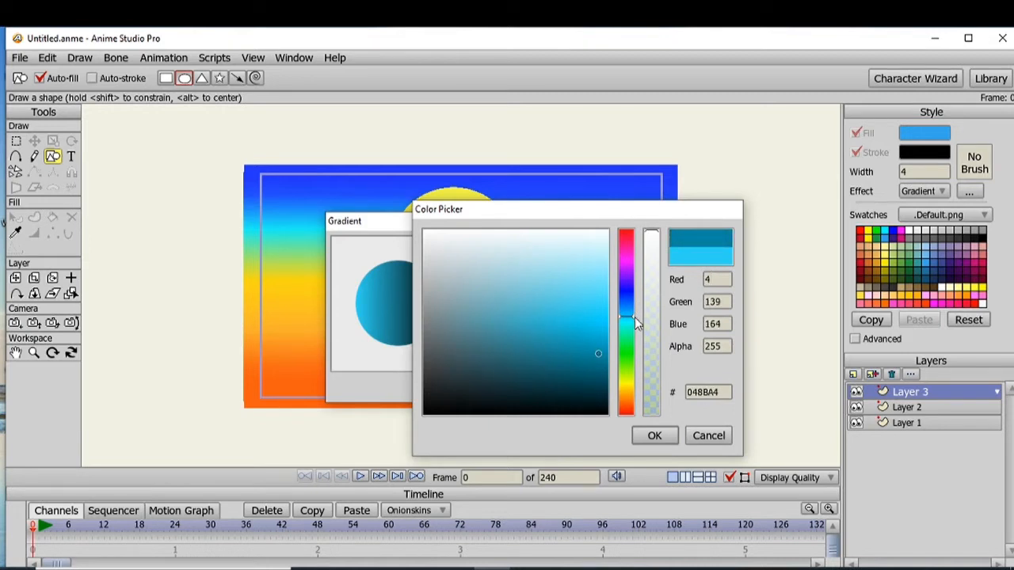
{"action": "left_click_drag", "start_coordinate": [631, 311], "coordinate": [629, 302]}
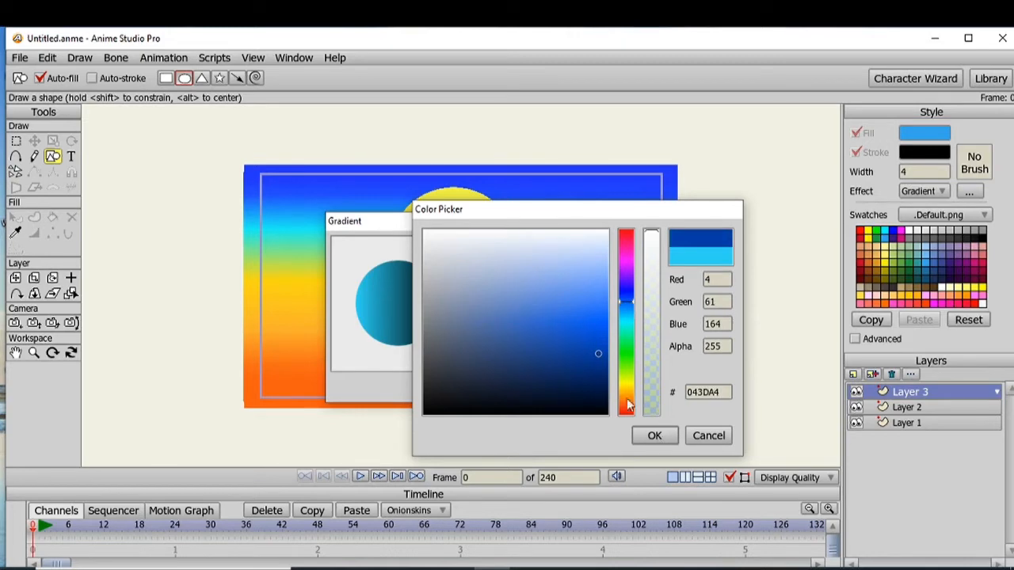
{"action": "left_click_drag", "start_coordinate": [597, 352], "coordinate": [602, 351]}
{"action": "left_click", "coordinate": [656, 441]}
Add a stop near the middle of the linear gradient and color it bright cyan close to 07D5FB
{"action": "left_click", "coordinate": [582, 367]}
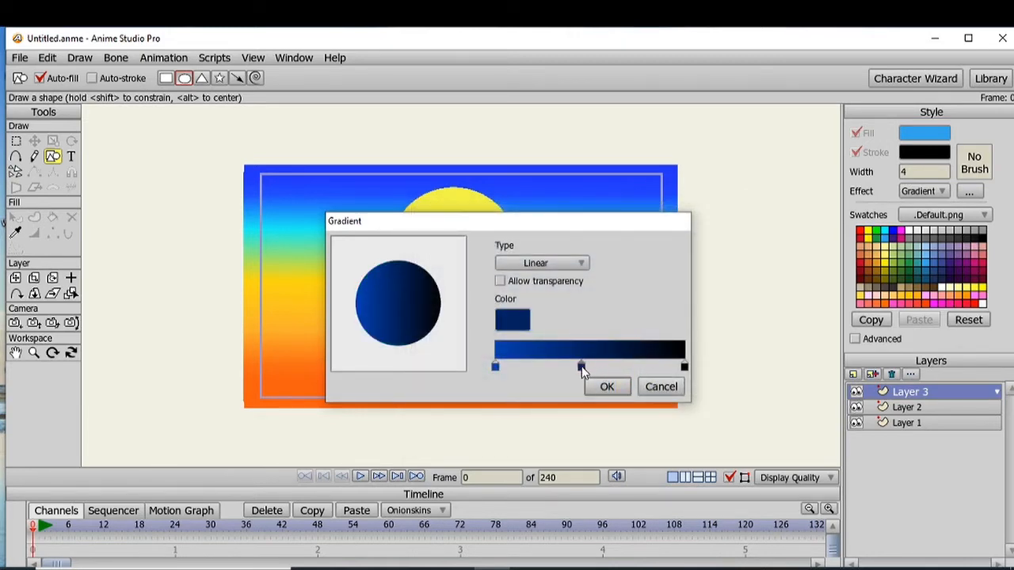
{"action": "double_click", "coordinate": [582, 368]}
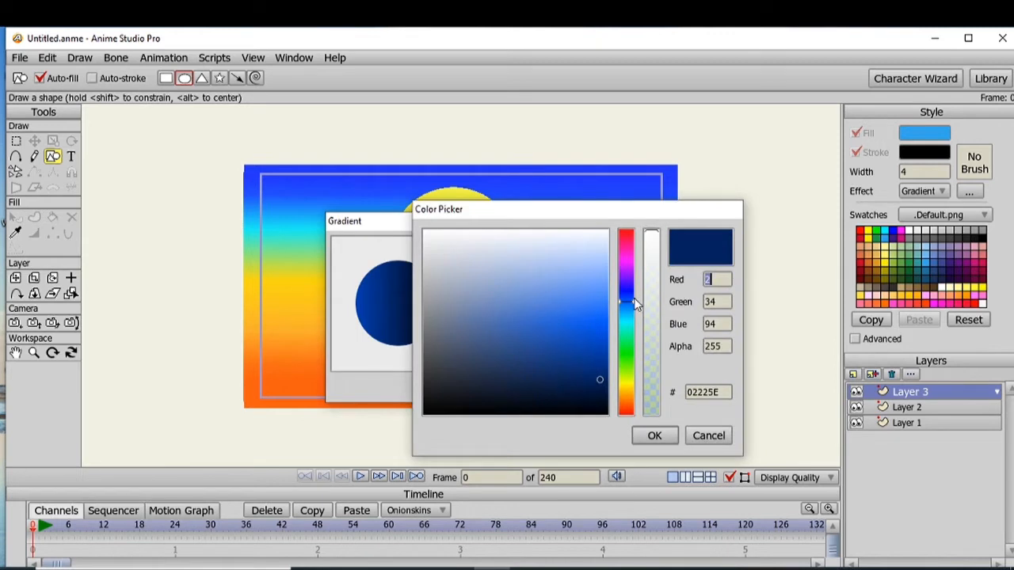
{"action": "left_click_drag", "start_coordinate": [632, 304], "coordinate": [632, 317]}
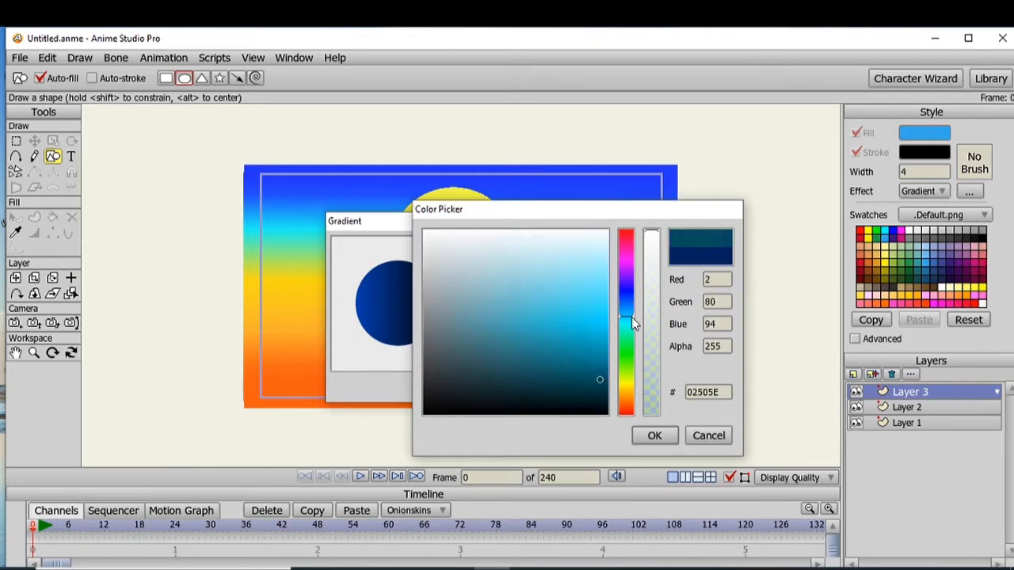
{"action": "left_click", "coordinate": [602, 321]}
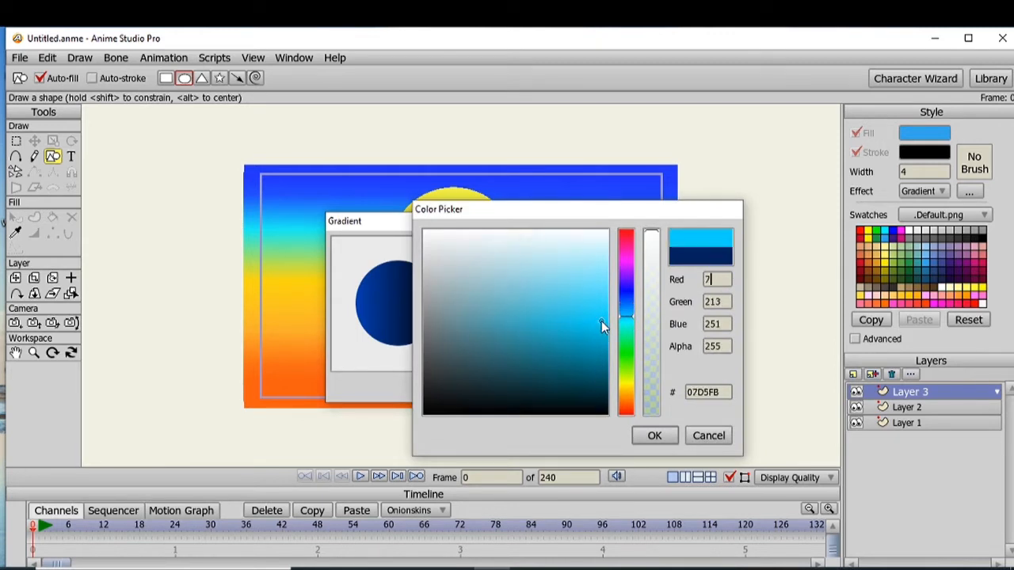
{"action": "left_click", "coordinate": [656, 436]}
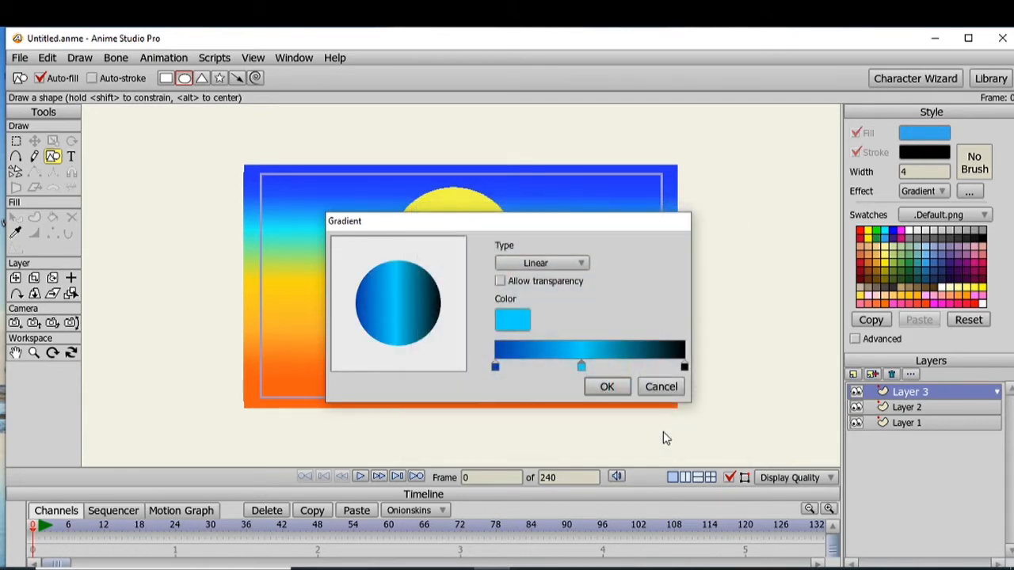
Color the gradient's black end stop blue close to 0330F1 and shift the cyan middle stop slightly toward the end
{"action": "left_click", "coordinate": [684, 367]}
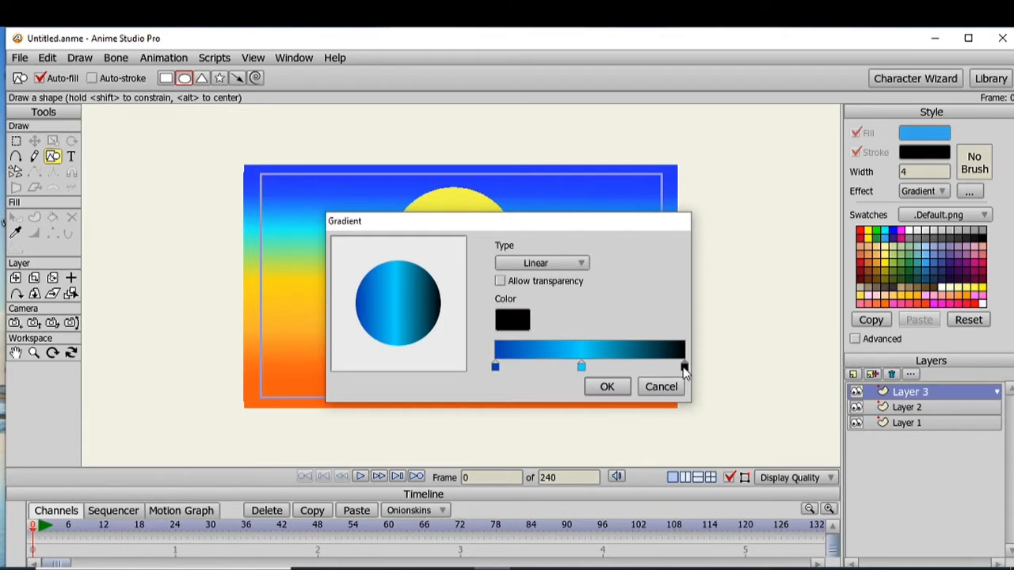
{"action": "left_click", "coordinate": [684, 368]}
{"action": "left_click", "coordinate": [631, 302]}
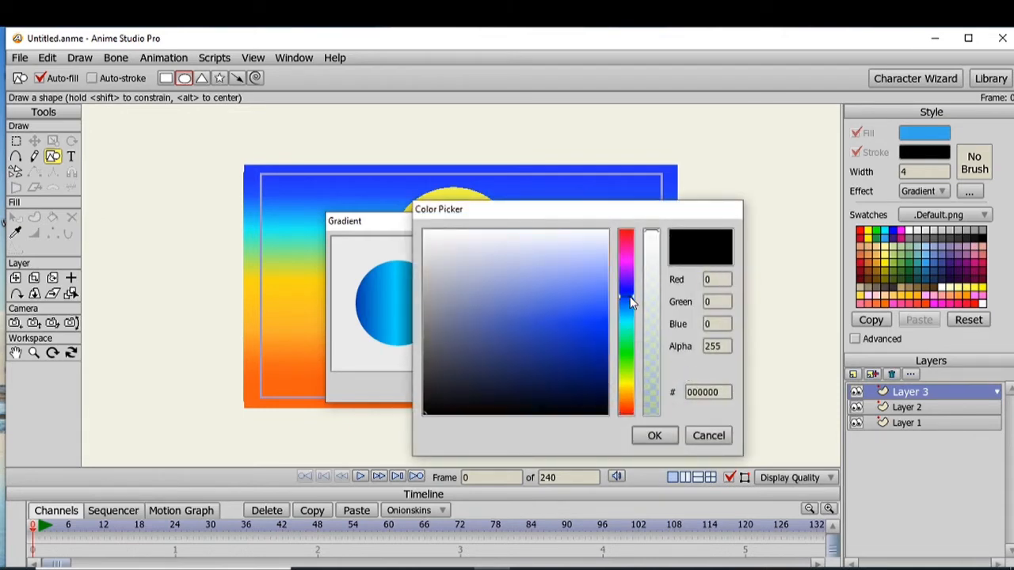
{"action": "left_click", "coordinate": [603, 327]}
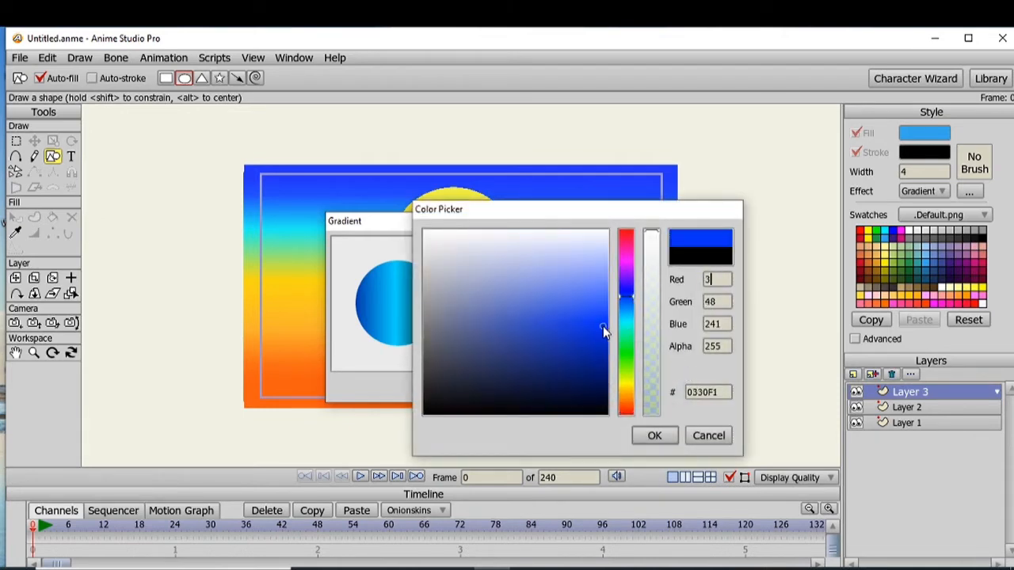
{"action": "left_click", "coordinate": [651, 437]}
{"action": "left_click_drag", "start_coordinate": [583, 367], "coordinate": [599, 366]}
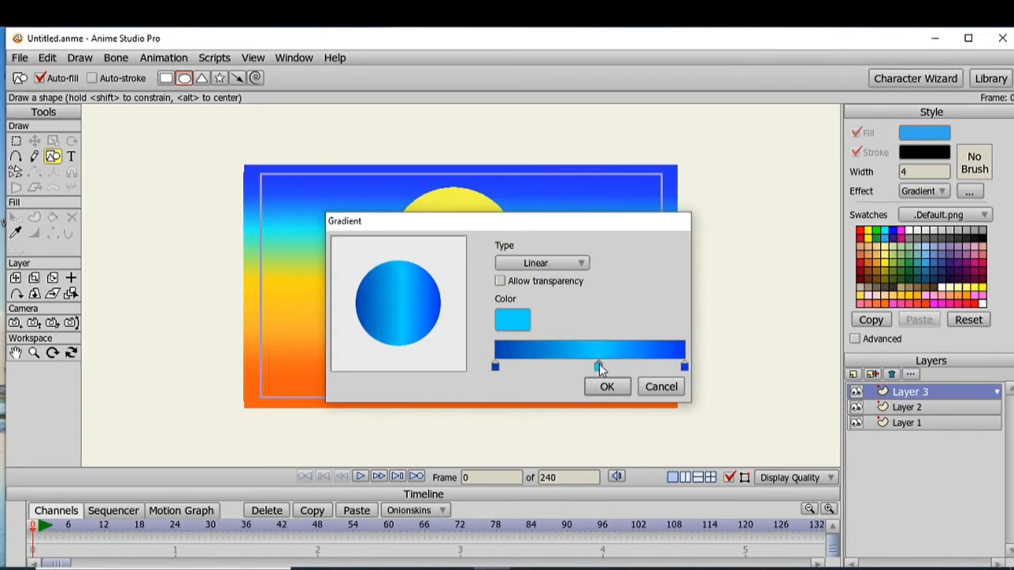
Add a stop between the dark blue start and the cyan stop and lighten it to a softer light blue
{"action": "left_click", "coordinate": [553, 367]}
{"action": "double_click", "coordinate": [553, 366]}
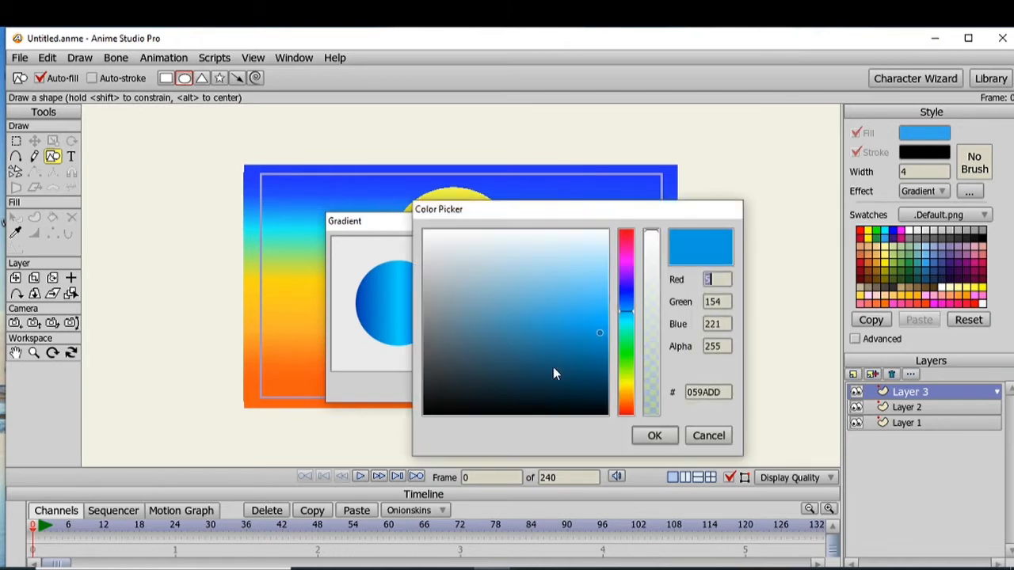
{"action": "left_click_drag", "start_coordinate": [591, 324], "coordinate": [595, 307]}
{"action": "left_click", "coordinate": [651, 435]}
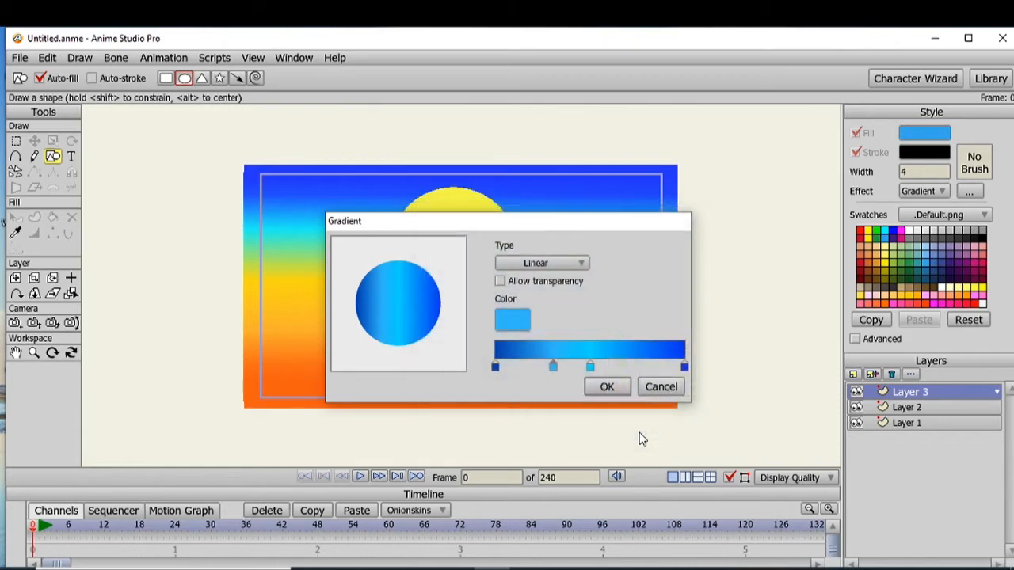
Add a stop between the cyan and blue end stops, lighten it to a softer blue, and apply the gradient
{"action": "left_click", "coordinate": [642, 366]}
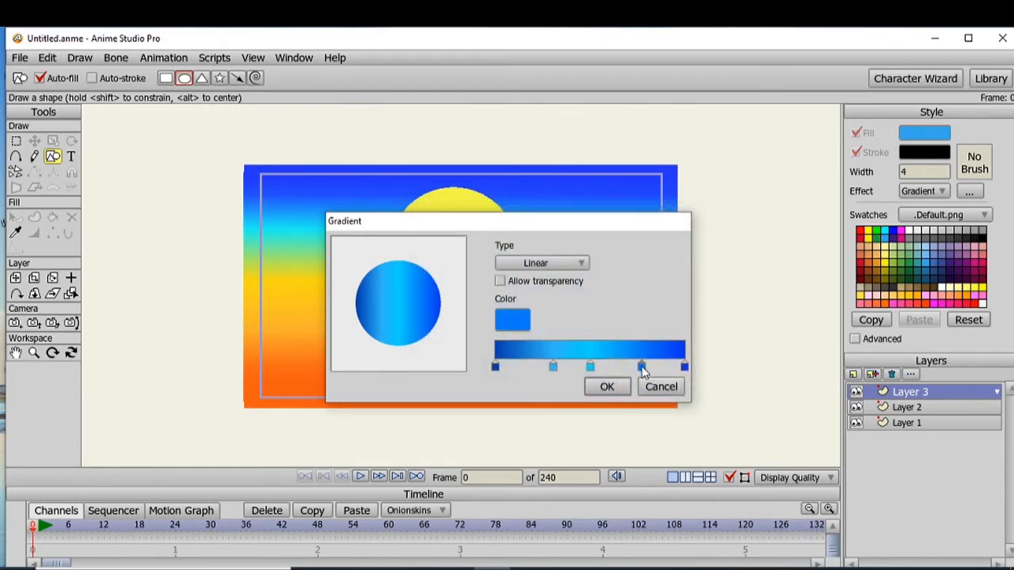
{"action": "double_click", "coordinate": [642, 366]}
{"action": "left_click_drag", "start_coordinate": [599, 325], "coordinate": [599, 304]}
{"action": "left_click", "coordinate": [647, 436]}
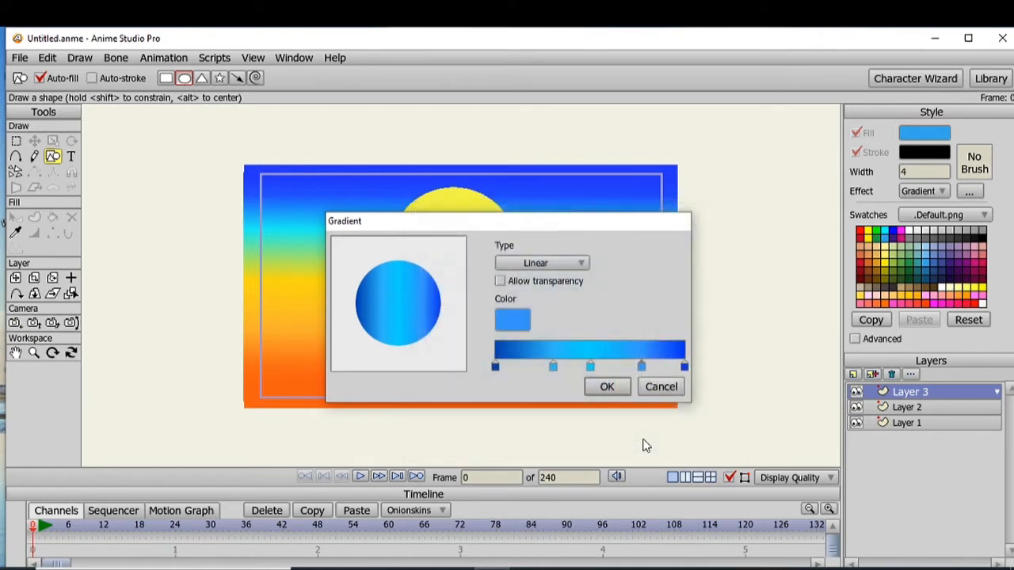
{"action": "left_click", "coordinate": [609, 386]}
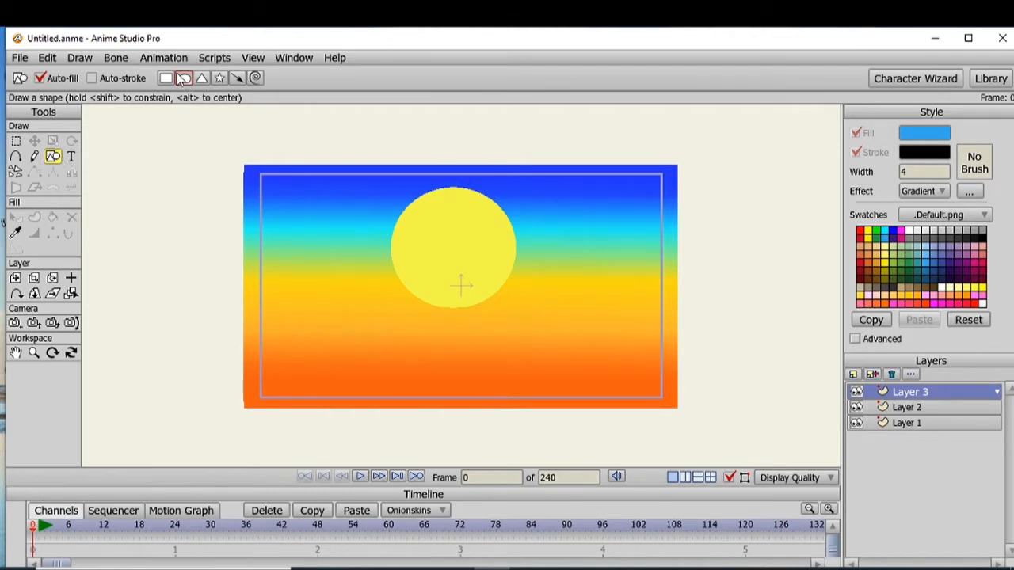
Draw a wide sea rectangle over the canvas's lower half and fit its vertical gradient between just above its upper edge and near its lower edge
{"action": "left_click", "coordinate": [165, 80]}
{"action": "left_click_drag", "start_coordinate": [210, 292], "coordinate": [711, 433]}
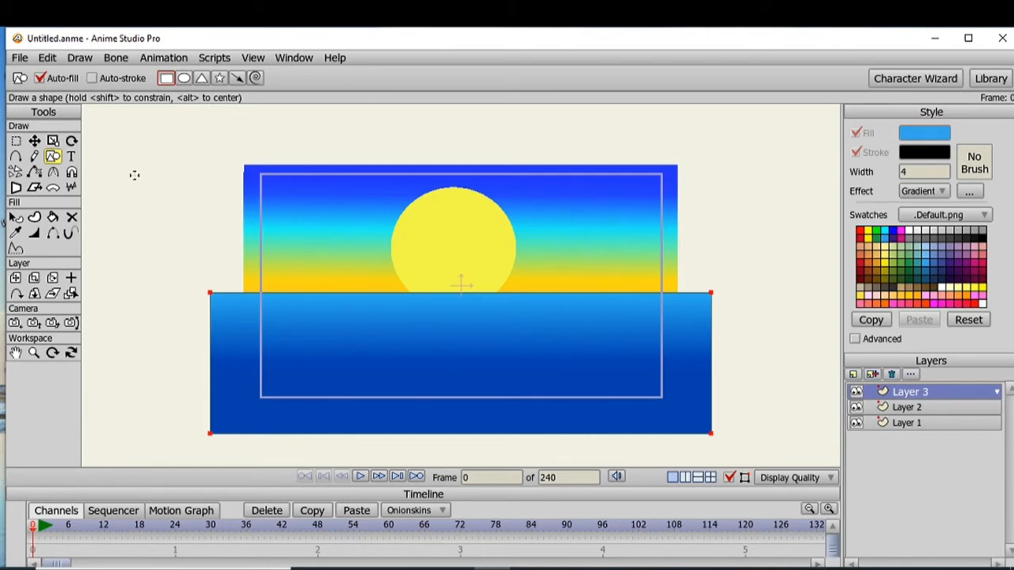
{"action": "left_click", "coordinate": [15, 219]}
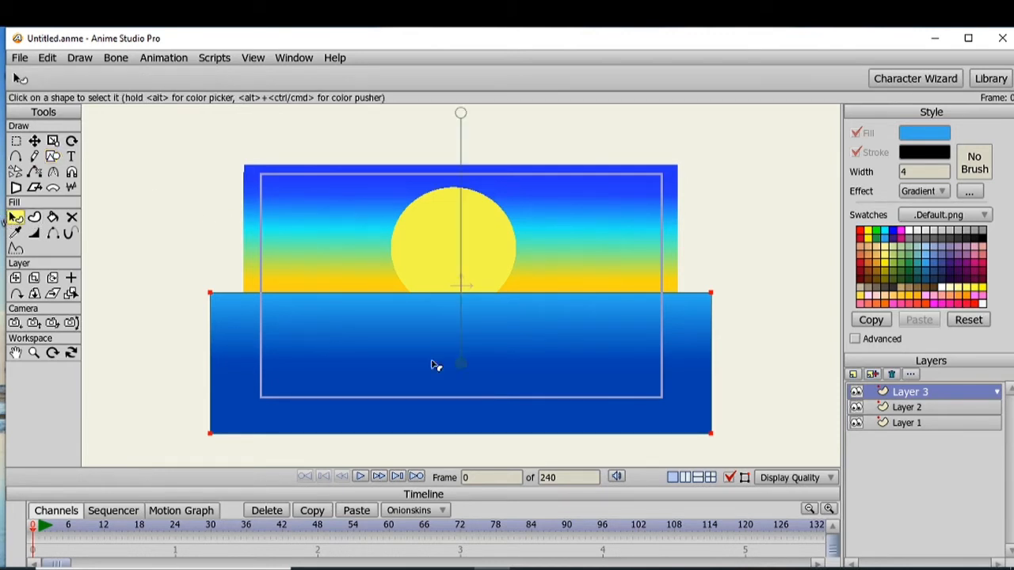
{"action": "left_click_drag", "start_coordinate": [464, 363], "coordinate": [459, 385]}
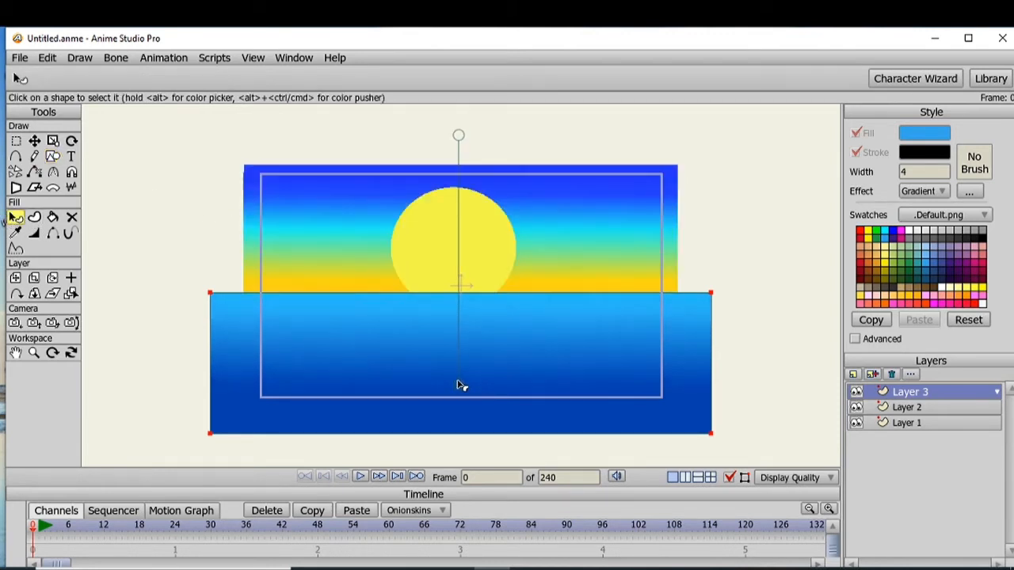
{"action": "left_click_drag", "start_coordinate": [459, 137], "coordinate": [458, 271]}
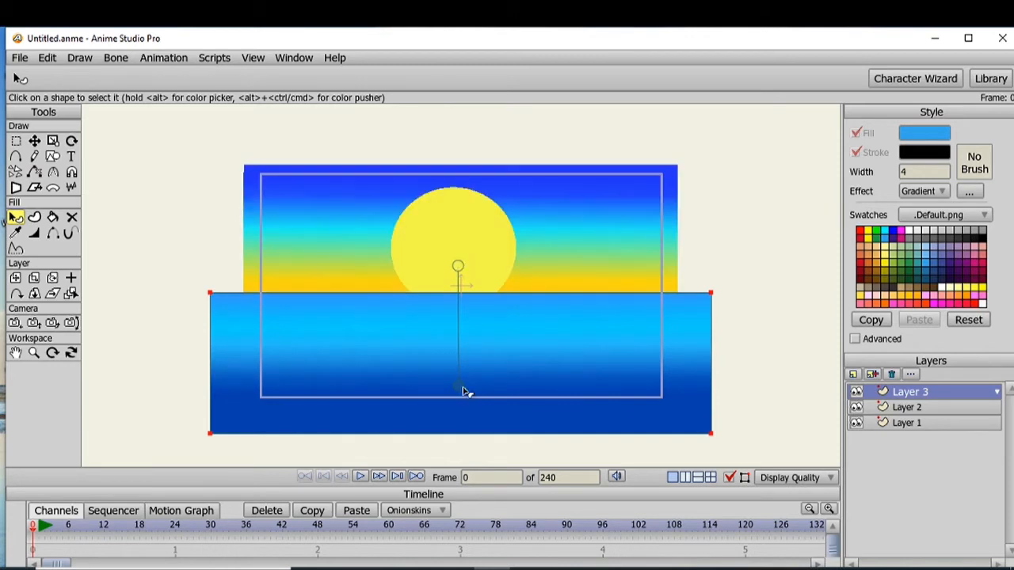
{"action": "left_click_drag", "start_coordinate": [459, 389], "coordinate": [458, 417]}
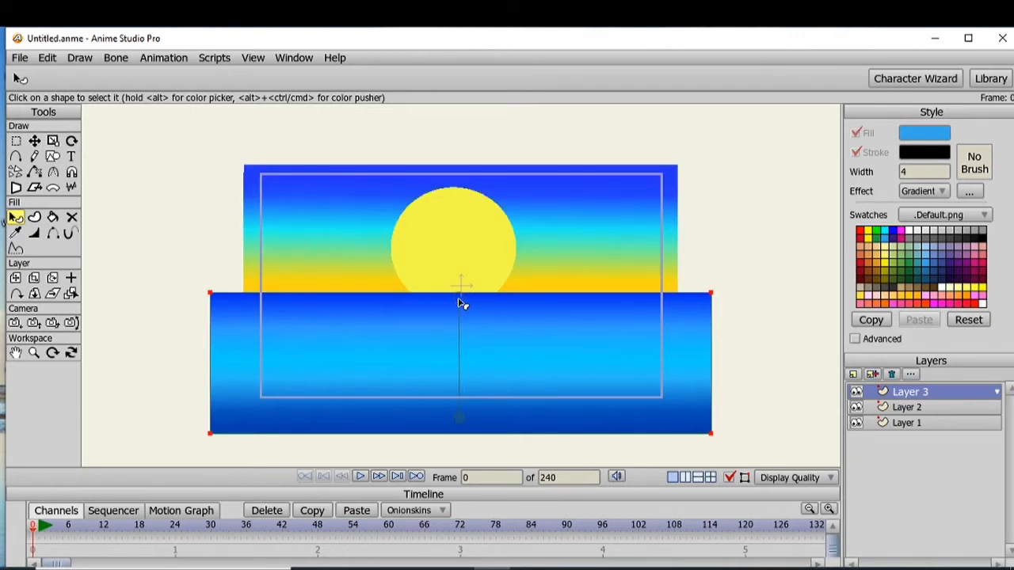
{"action": "left_click_drag", "start_coordinate": [460, 299], "coordinate": [461, 280]}
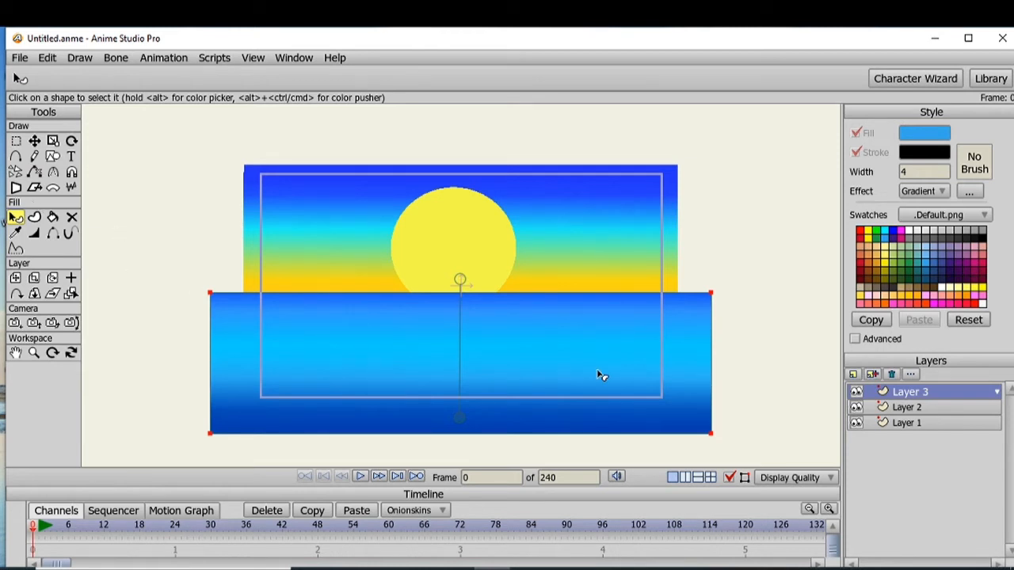
Add a new vector layer above Layer 3
{"action": "left_click", "coordinate": [853, 375]}
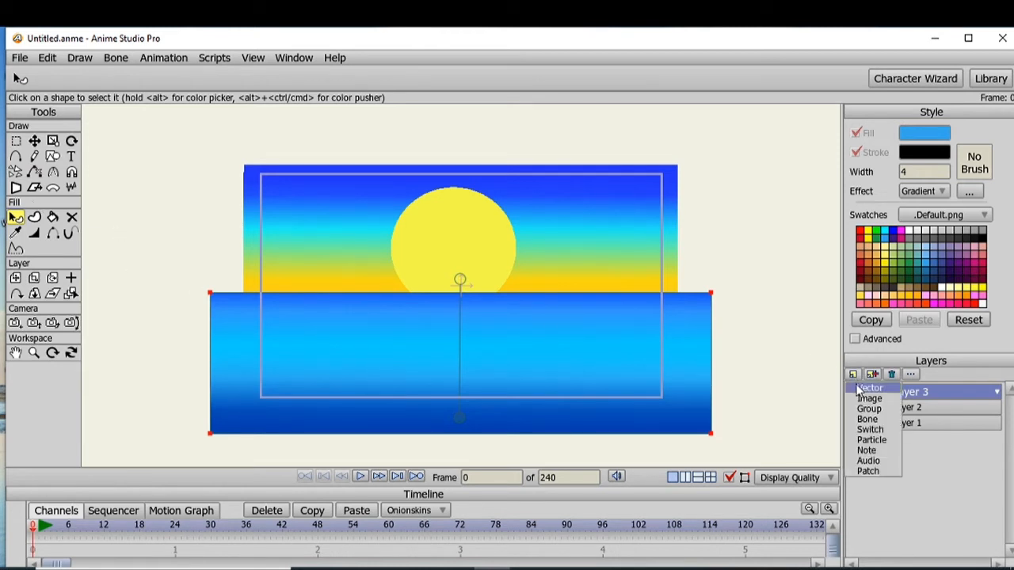
{"action": "left_click", "coordinate": [860, 389]}
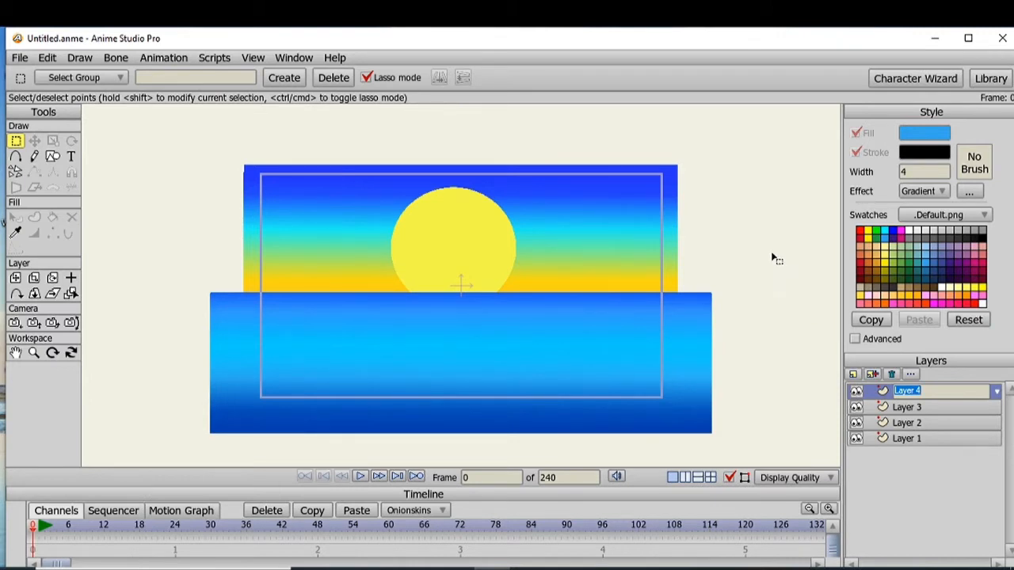
Compress the sky gradient on Layer 1 so it runs from the sky's upper edge to just above the sea's horizon
{"action": "left_click", "coordinate": [916, 440]}
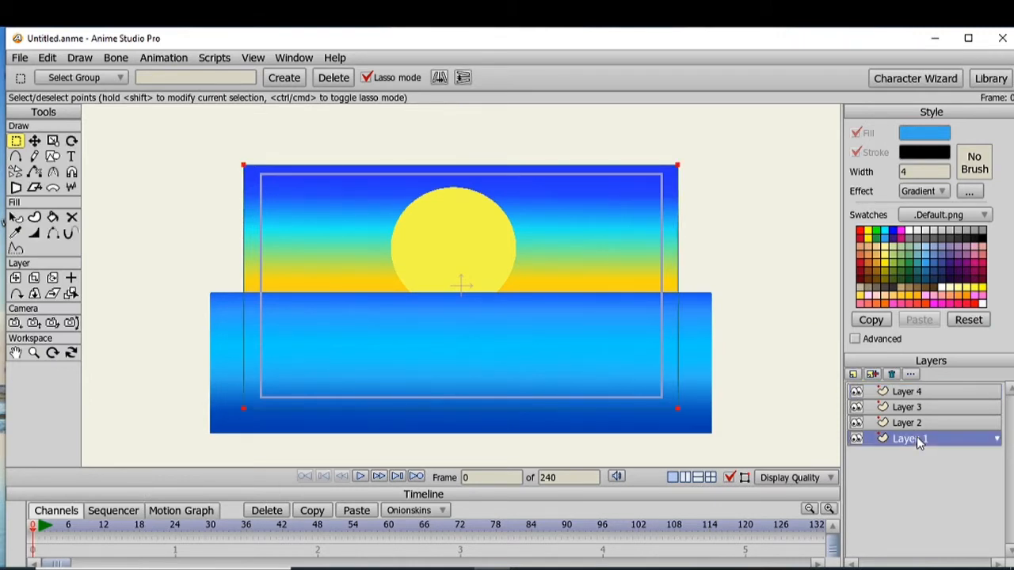
{"action": "left_click", "coordinate": [16, 218]}
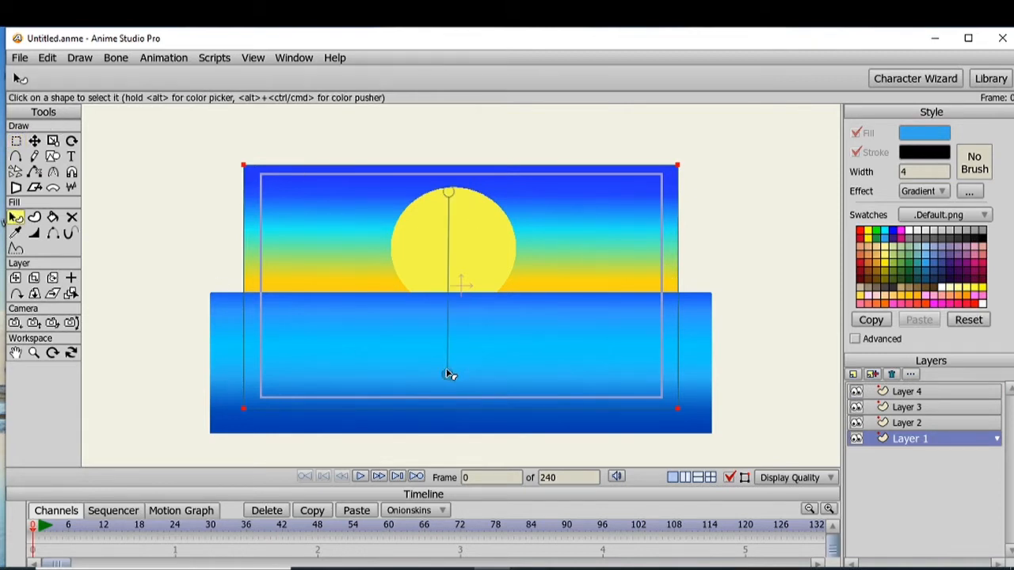
{"action": "left_click_drag", "start_coordinate": [447, 374], "coordinate": [448, 331]}
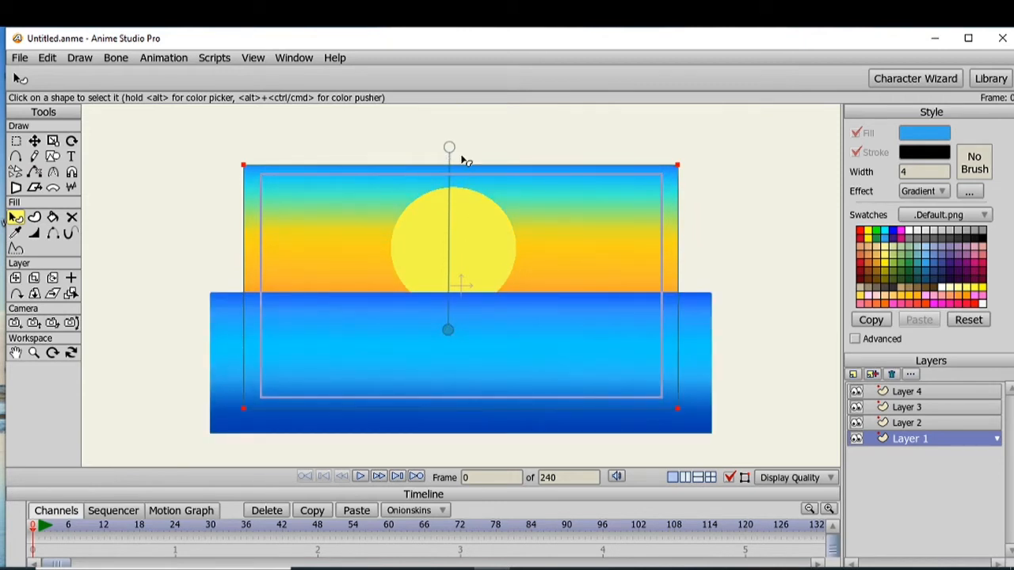
{"action": "left_click_drag", "start_coordinate": [453, 147], "coordinate": [453, 167]}
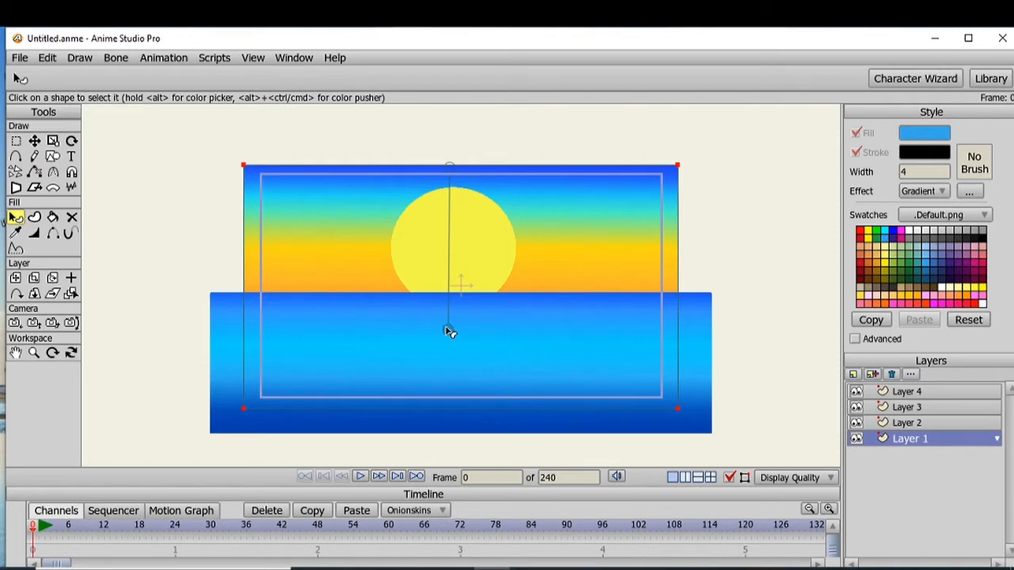
{"action": "left_click_drag", "start_coordinate": [448, 331], "coordinate": [449, 307]}
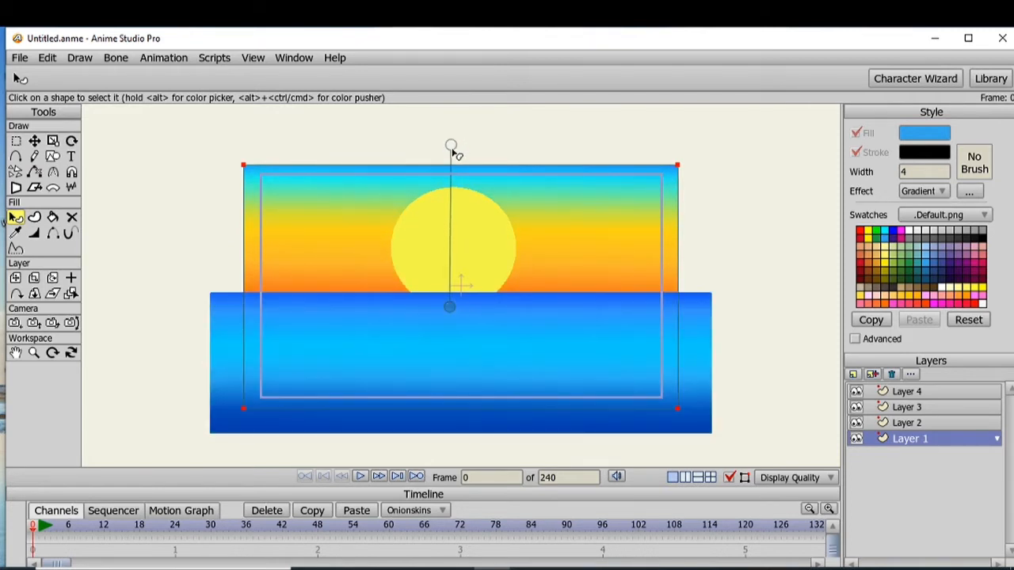
{"action": "left_click_drag", "start_coordinate": [453, 151], "coordinate": [448, 166]}
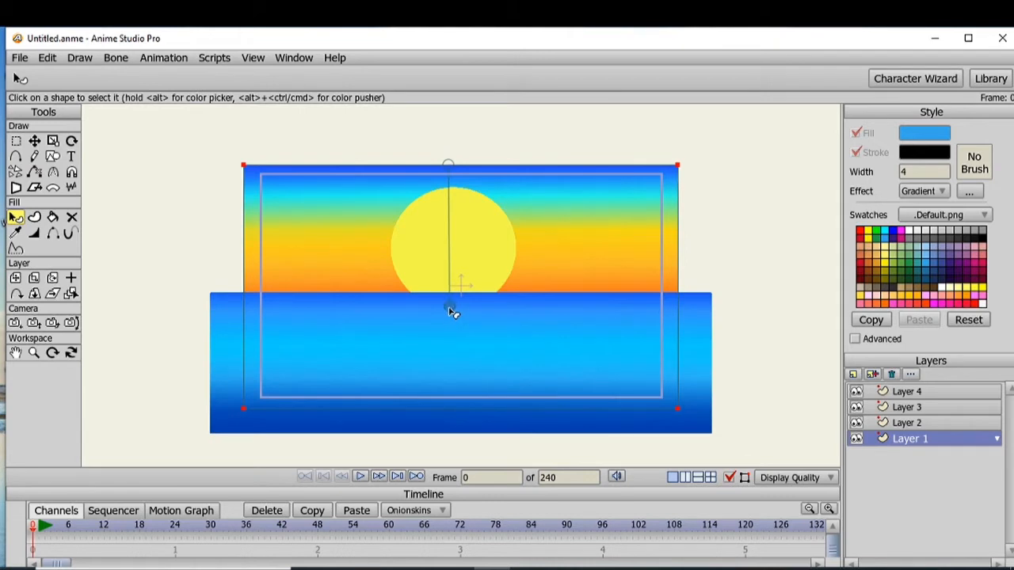
{"action": "left_click_drag", "start_coordinate": [452, 313], "coordinate": [449, 288]}
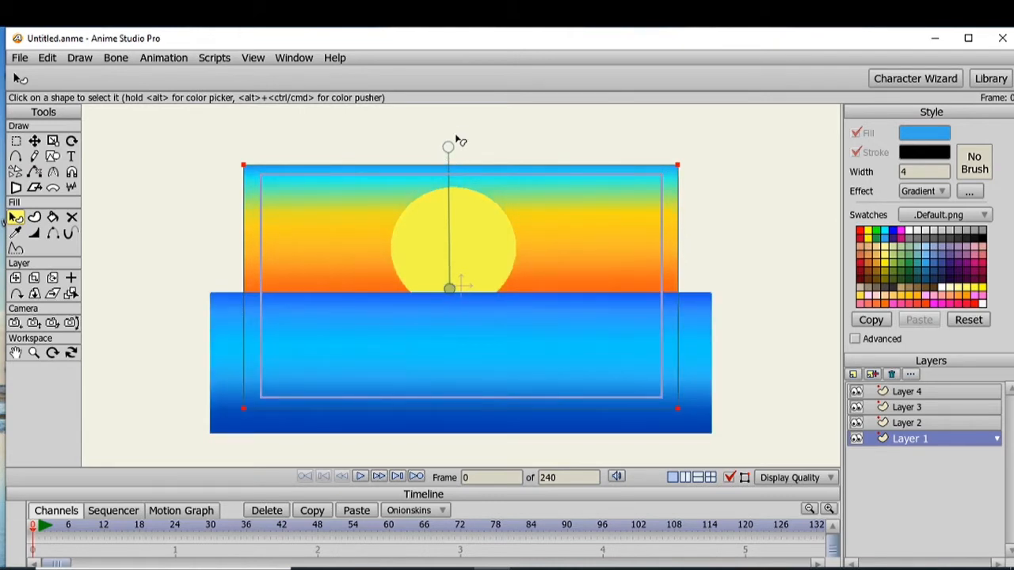
{"action": "left_click_drag", "start_coordinate": [449, 147], "coordinate": [449, 164]}
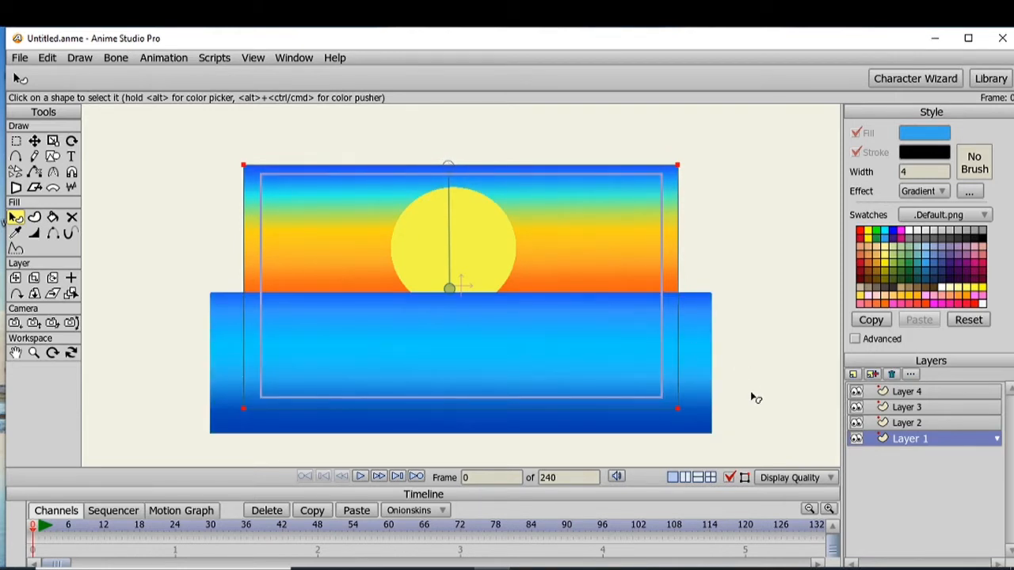
Add a new vector layer above Layer 4
{"action": "left_click", "coordinate": [902, 393]}
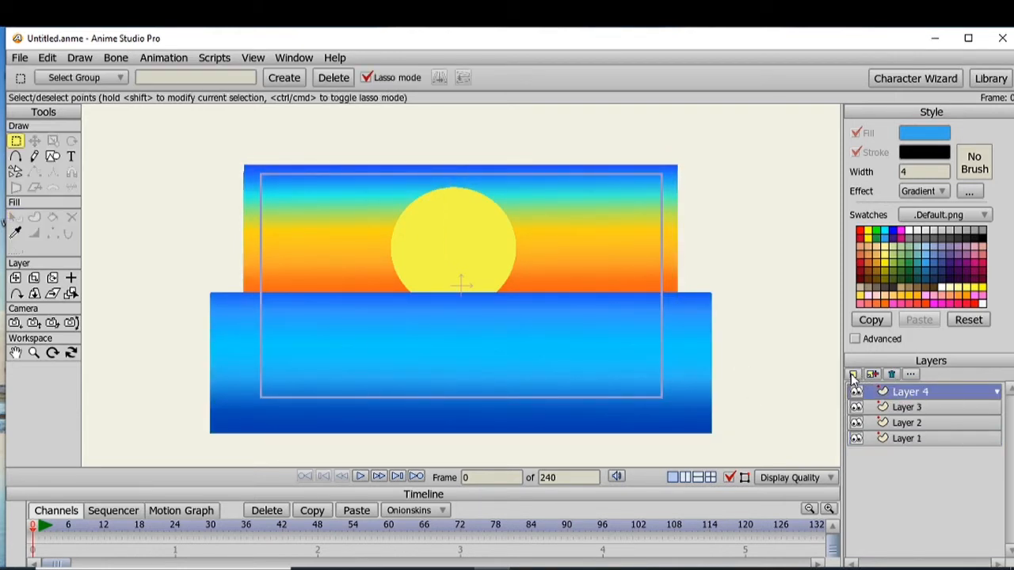
{"action": "left_click", "coordinate": [852, 375]}
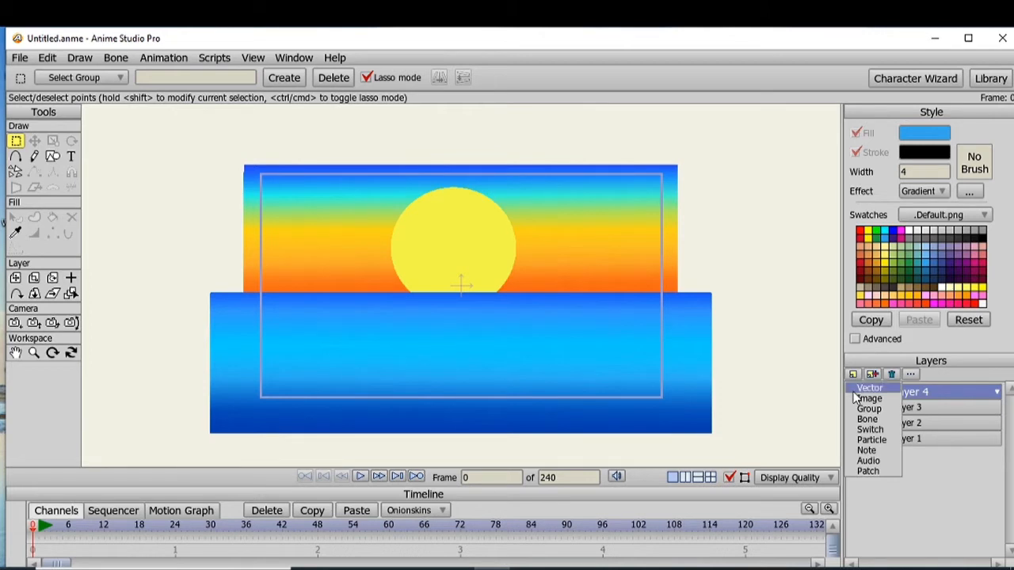
{"action": "left_click", "coordinate": [856, 390]}
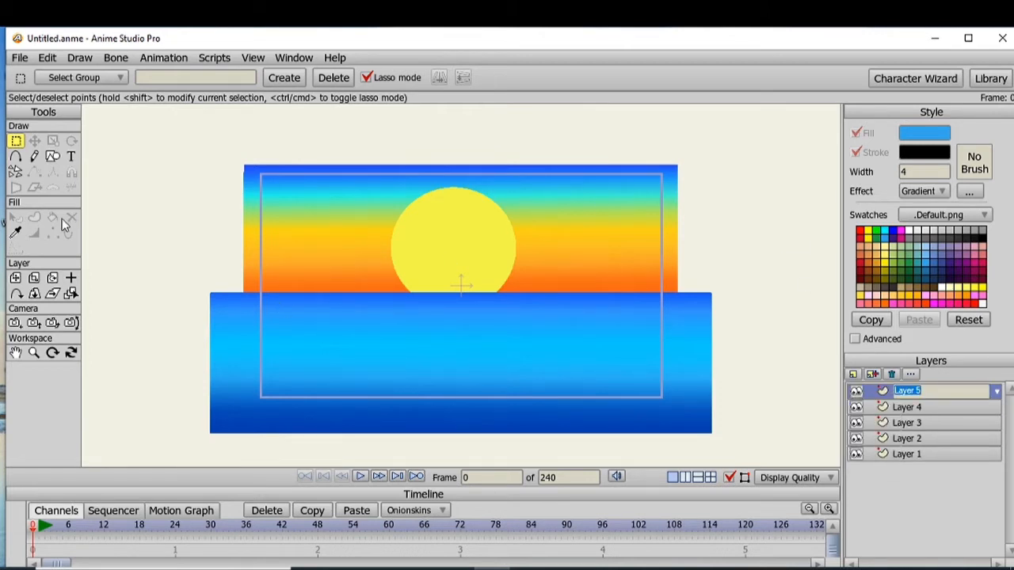
Set up rectangle drawing on the new layer with the plain effect and a brown fill
{"action": "left_click", "coordinate": [54, 159]}
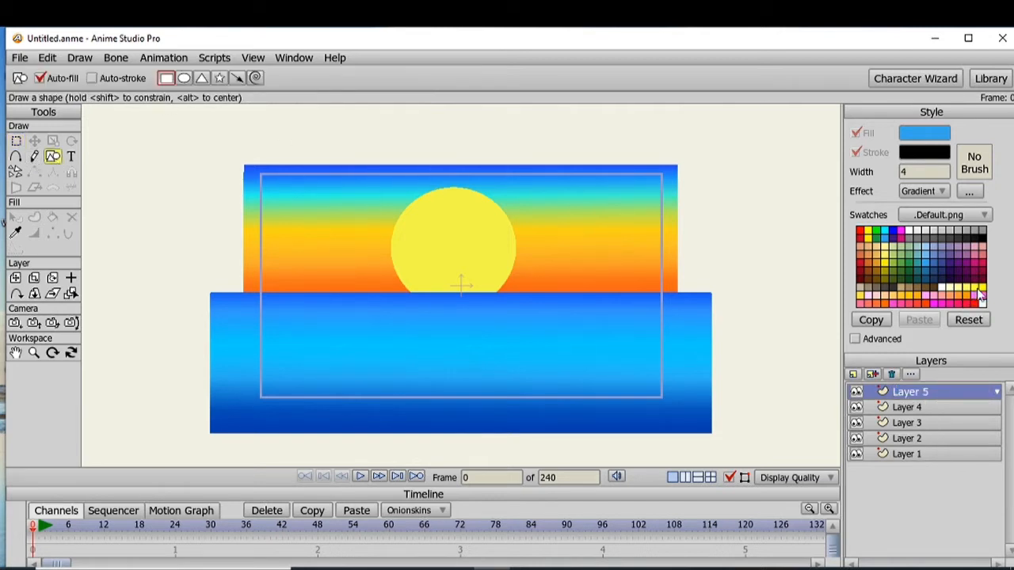
{"action": "left_click", "coordinate": [943, 188]}
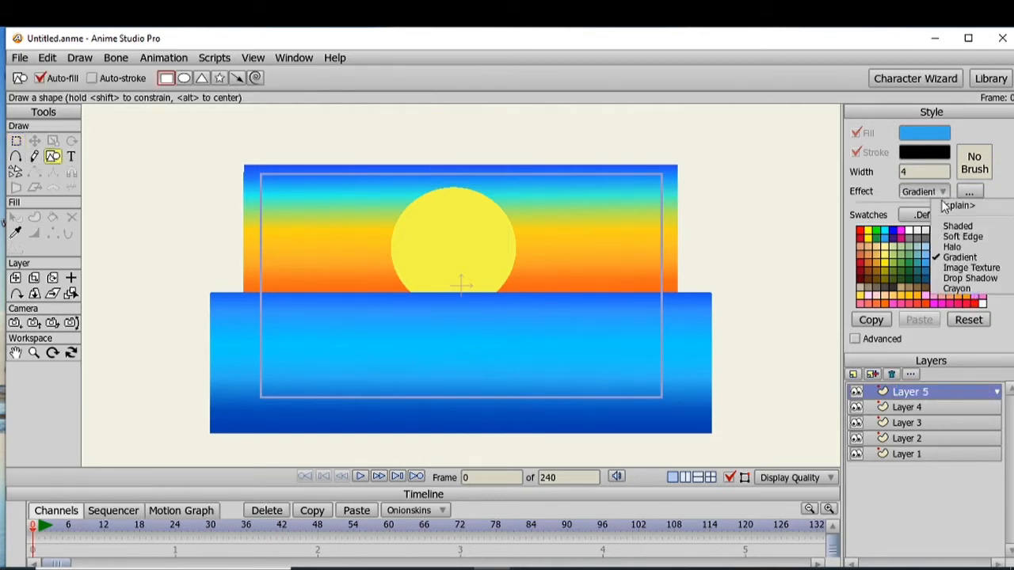
{"action": "left_click", "coordinate": [942, 206]}
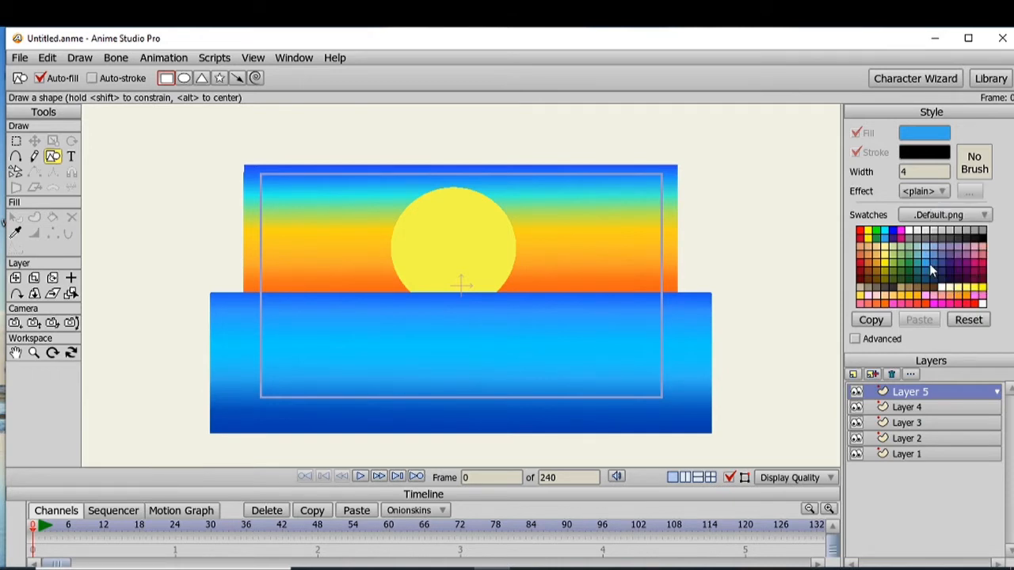
{"action": "left_click", "coordinate": [876, 281]}
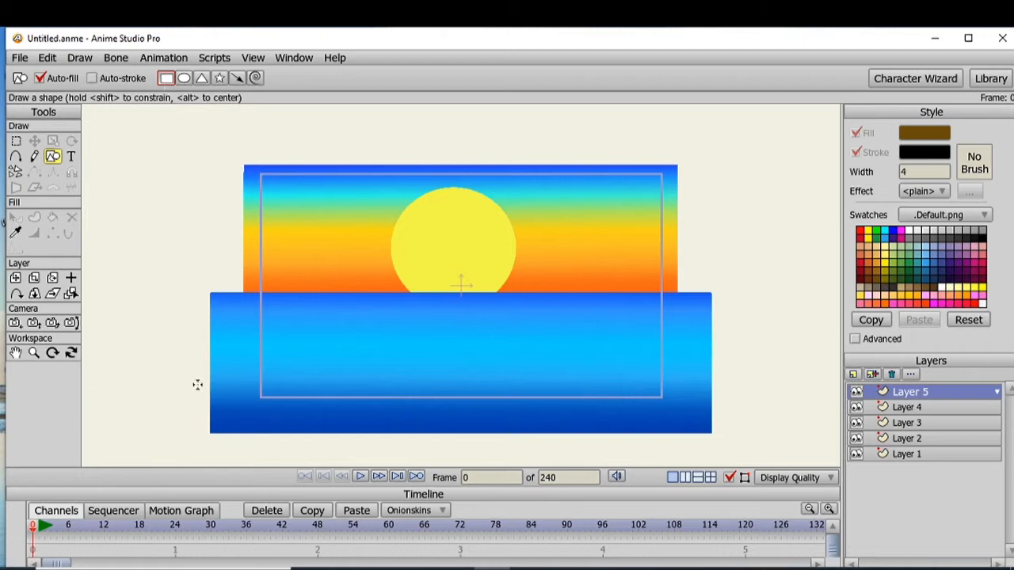
{"action": "mouse_move", "coordinate": [177, 368]}
{"action": "left_mouse_down"}
{"action": "mouse_move", "coordinate": [452, 442]}
{"action": "mouse_move", "coordinate": [803, 452]}
{"action": "left_mouse_up"}
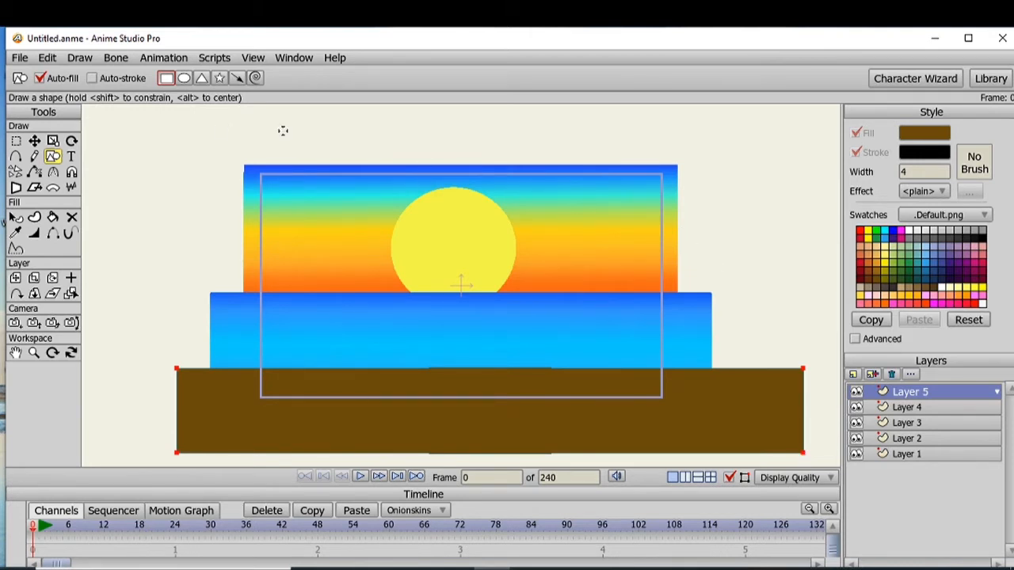
{"action": "left_click", "coordinate": [48, 58]}
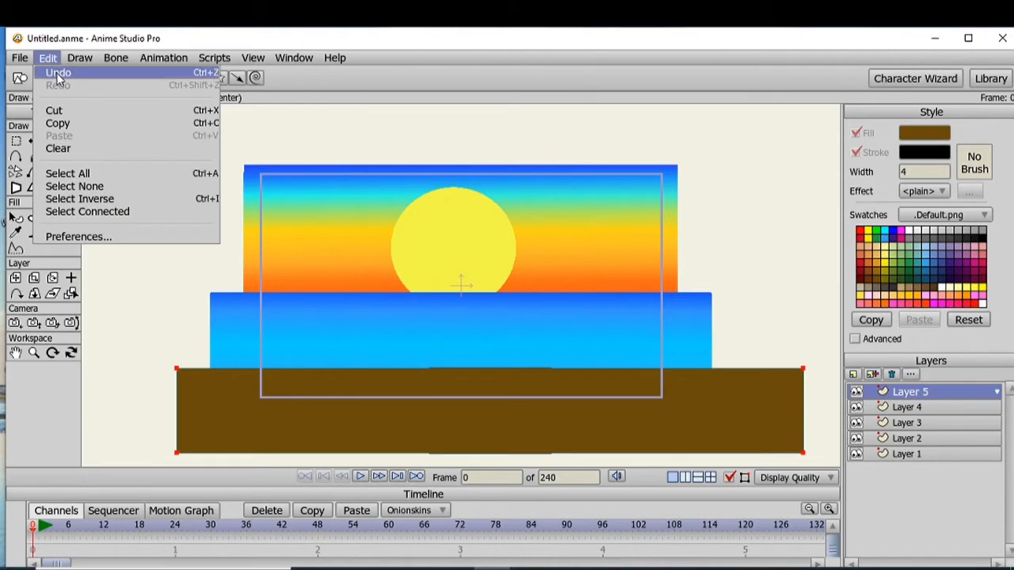
{"action": "left_click", "coordinate": [56, 72]}
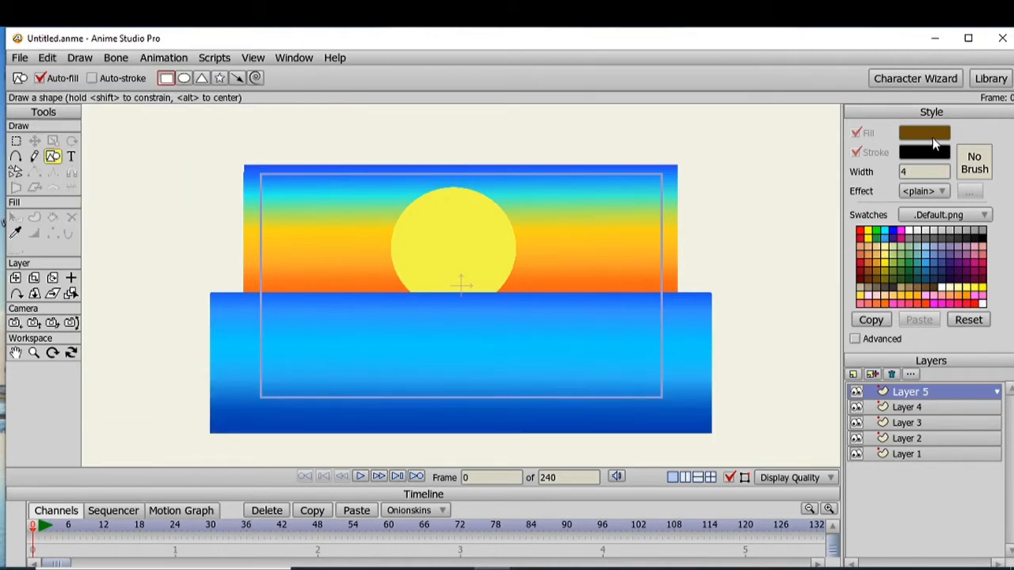
Darken the fill to brown 382702 and draw a wide ground rectangle across the sea's lower part, extending past both sides
{"action": "left_click", "coordinate": [932, 136]}
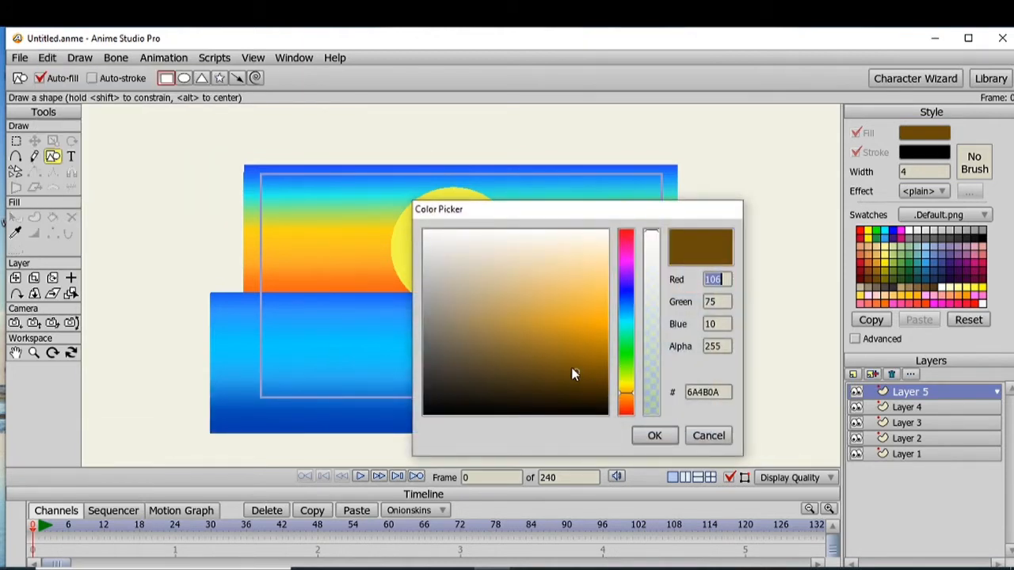
{"action": "left_click_drag", "start_coordinate": [574, 372], "coordinate": [594, 395]}
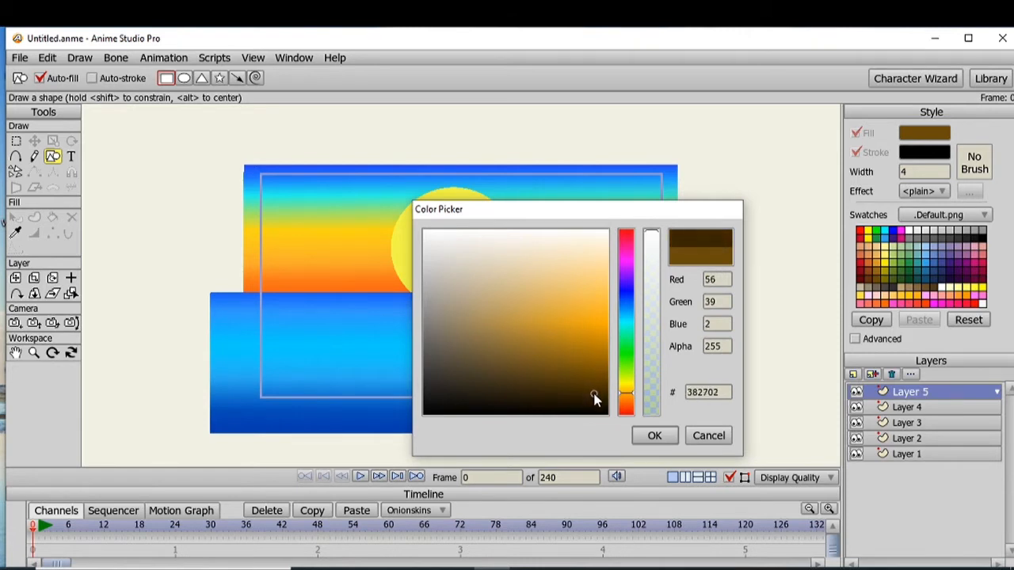
{"action": "left_click", "coordinate": [655, 437]}
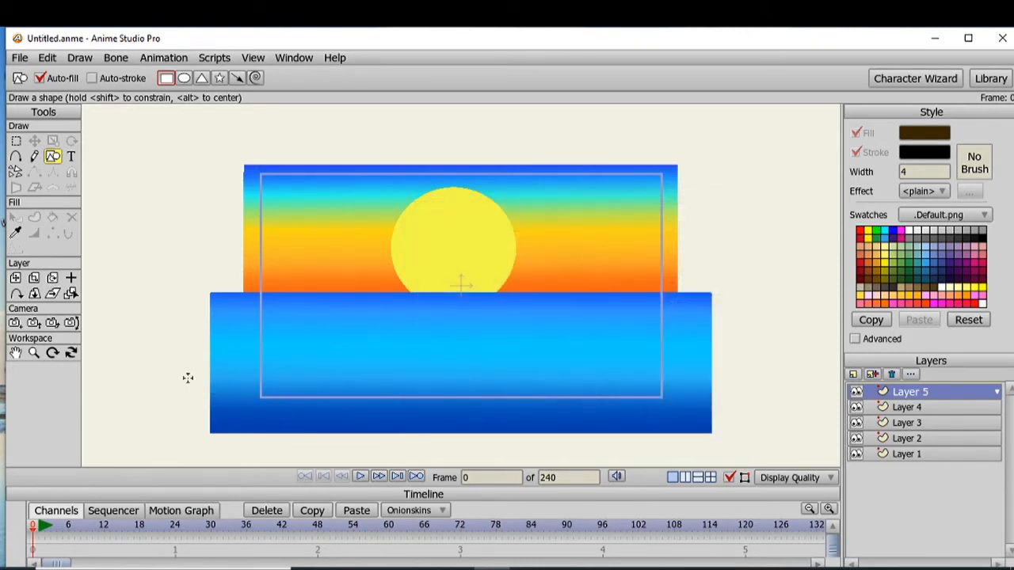
{"action": "left_click_drag", "start_coordinate": [185, 377], "coordinate": [751, 447]}
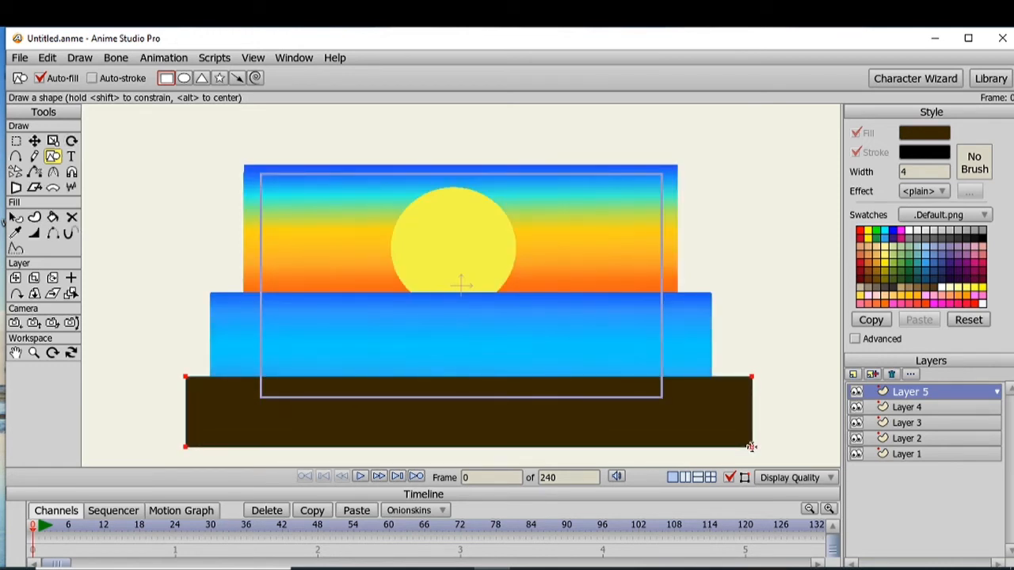
Add a new vector layer above Layer 5 and set the fill to dark grey-brown 524A40
{"action": "left_click", "coordinate": [853, 376]}
{"action": "left_click", "coordinate": [855, 389]}
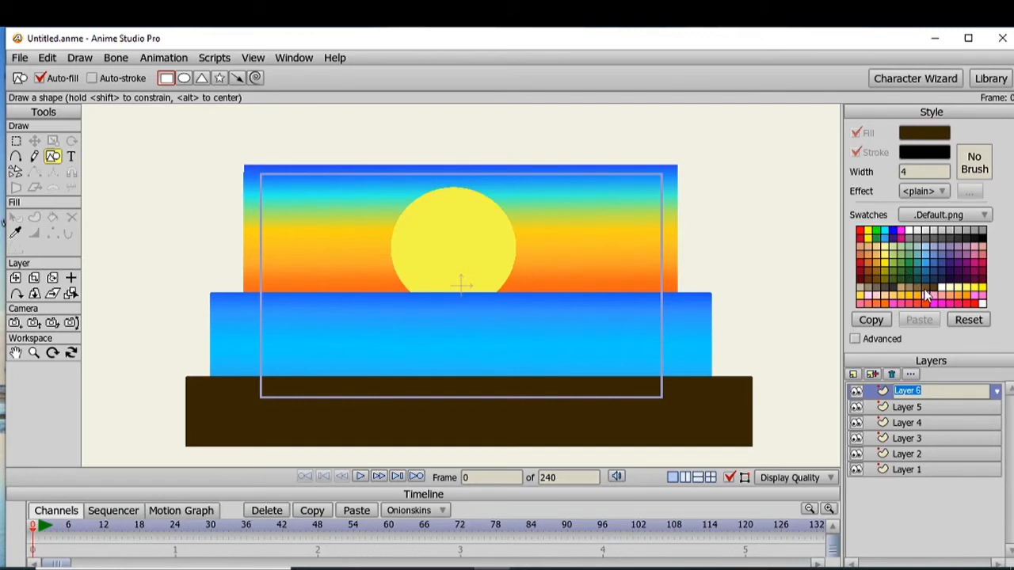
{"action": "left_click", "coordinate": [916, 288]}
{"action": "left_click", "coordinate": [927, 133]}
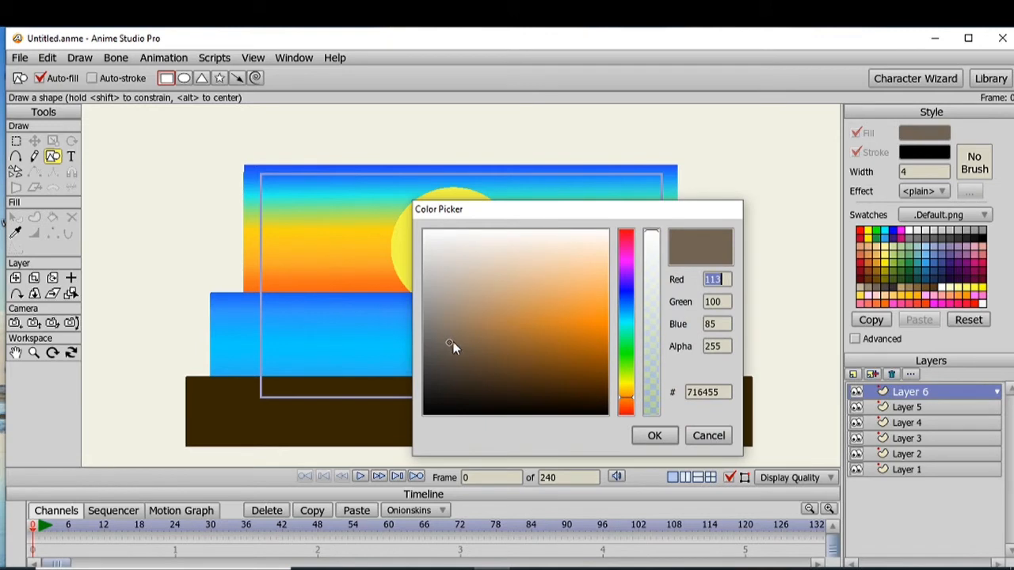
{"action": "left_click_drag", "start_coordinate": [446, 346], "coordinate": [446, 366]}
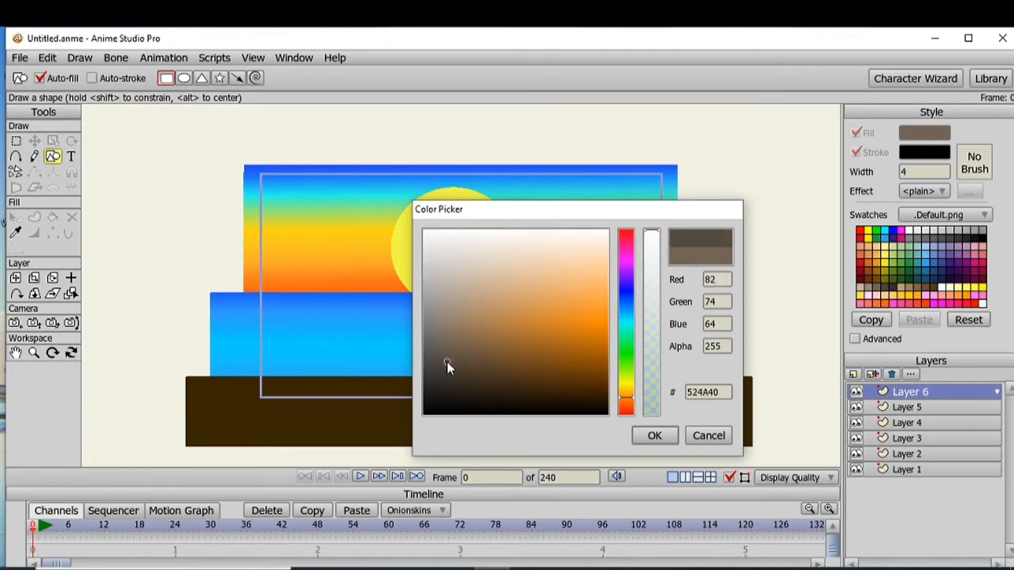
{"action": "left_click", "coordinate": [651, 436]}
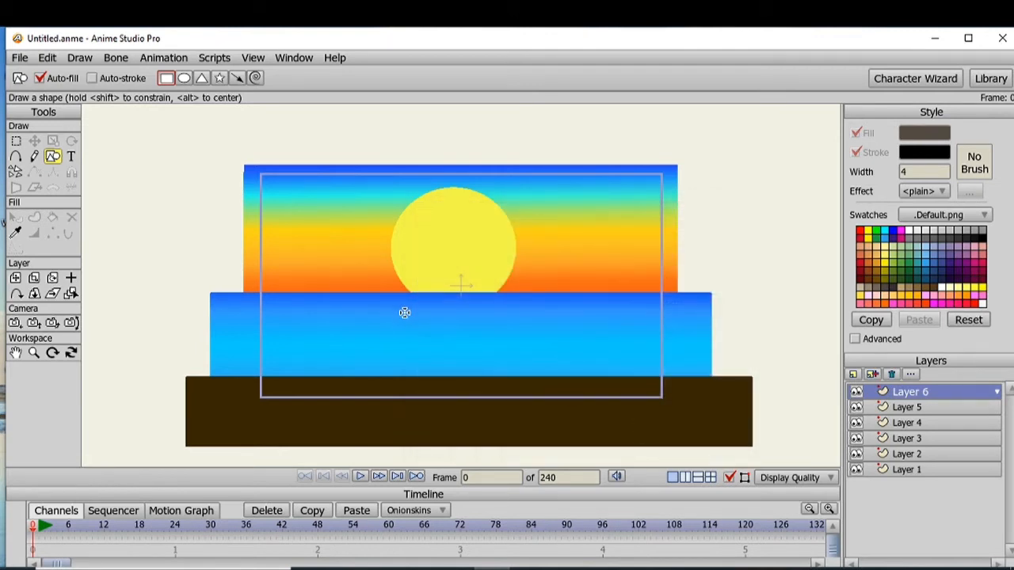
Draw a freehand palm trunk curving from the ground's left part up to just above the horizon, left of the sun
{"action": "left_click", "coordinate": [35, 158]}
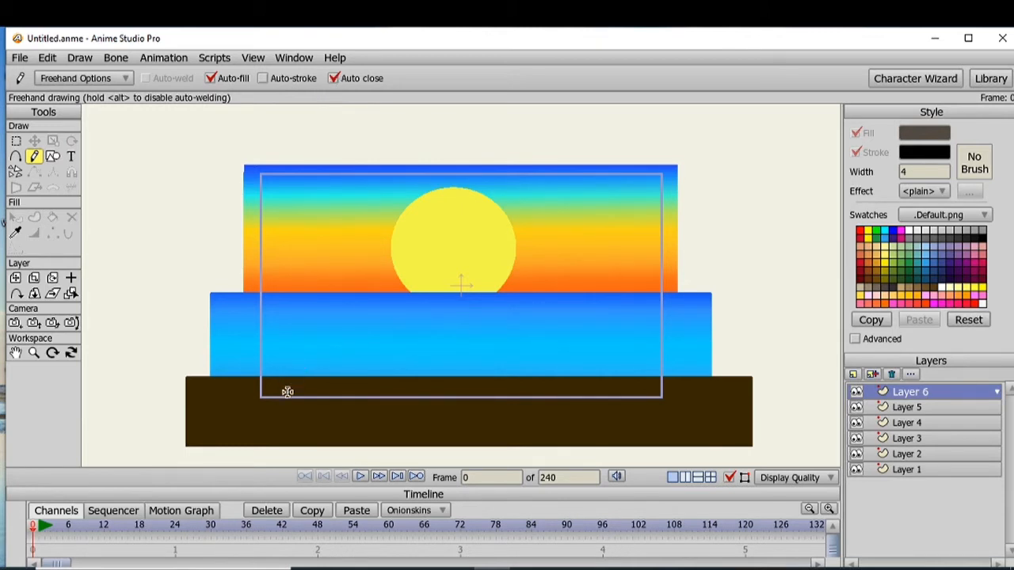
{"action": "mouse_move", "coordinate": [288, 377]}
{"action": "left_mouse_down"}
{"action": "mouse_move", "coordinate": [339, 302]}
{"action": "mouse_move", "coordinate": [380, 281]}
{"action": "mouse_move", "coordinate": [347, 281]}
{"action": "mouse_move", "coordinate": [302, 317]}
{"action": "mouse_move", "coordinate": [276, 371]}
{"action": "mouse_move", "coordinate": [275, 393]}
{"action": "mouse_move", "coordinate": [284, 392]}
{"action": "left_mouse_up"}
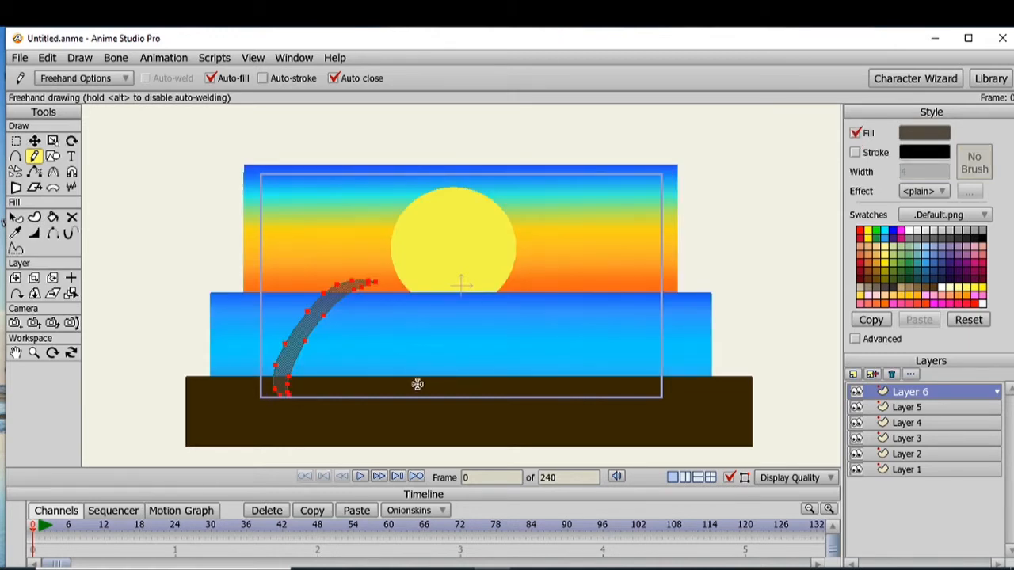
{"action": "left_click_drag", "start_coordinate": [392, 389], "coordinate": [404, 286]}
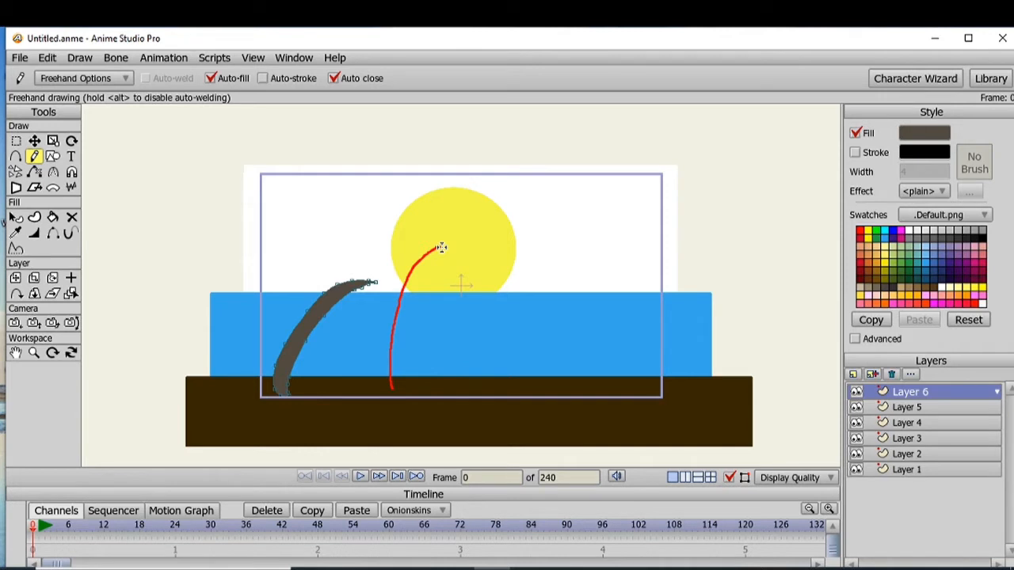
{"action": "left_click_drag", "start_coordinate": [441, 247], "coordinate": [441, 248]}
{"action": "left_click", "coordinate": [49, 58]}
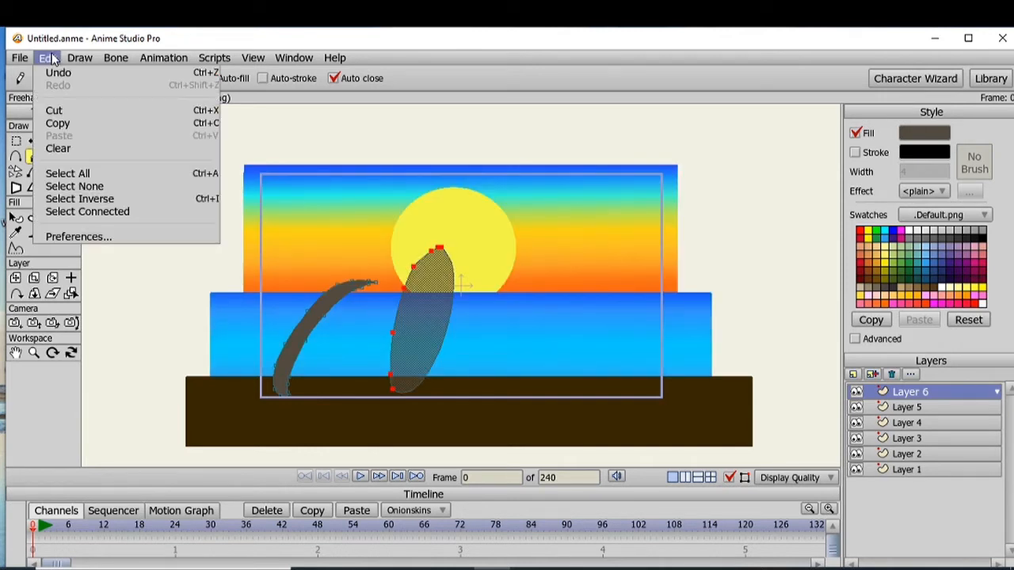
{"action": "left_click", "coordinate": [58, 73]}
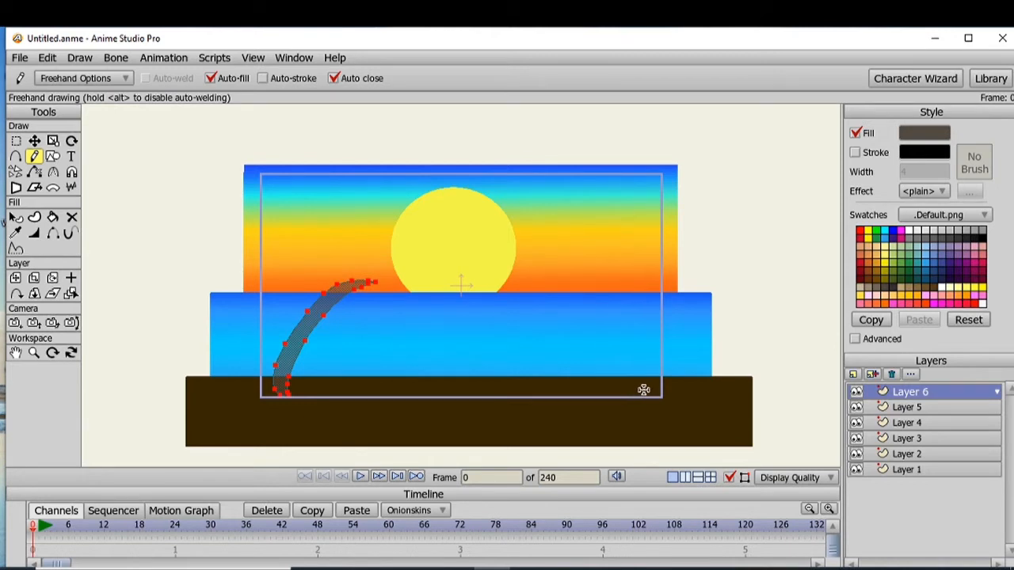
Draw a second freehand palm trunk curving from the ground's right part up to the sun's right edge
{"action": "mouse_move", "coordinate": [643, 389]}
{"action": "left_mouse_down"}
{"action": "mouse_move", "coordinate": [581, 296]}
{"action": "mouse_move", "coordinate": [518, 261]}
{"action": "mouse_move", "coordinate": [562, 299]}
{"action": "mouse_move", "coordinate": [617, 387]}
{"action": "left_mouse_up"}
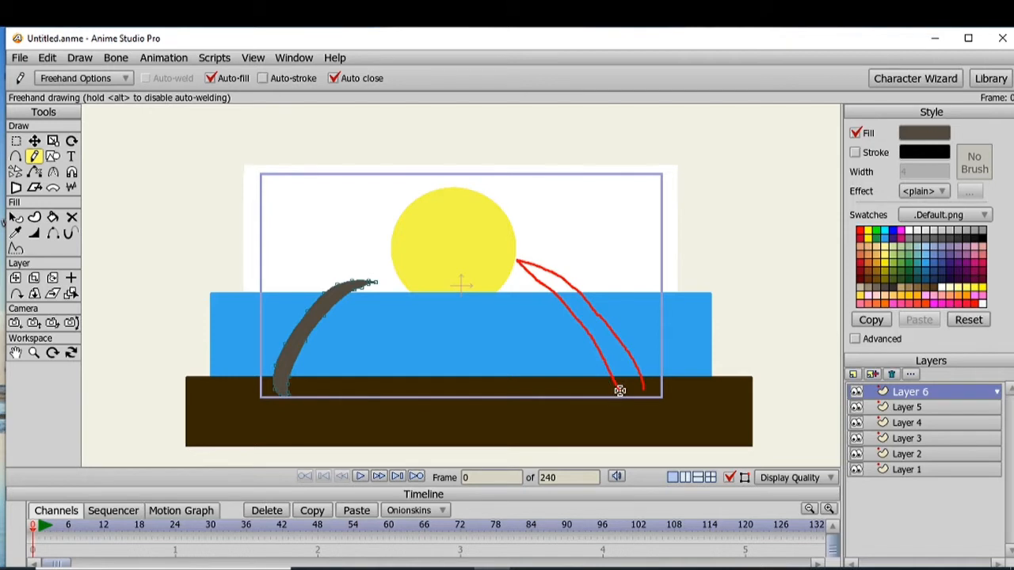
{"action": "mouse_move", "coordinate": [619, 391]}
{"action": "left_mouse_down"}
{"action": "mouse_move", "coordinate": [625, 411]}
{"action": "mouse_move", "coordinate": [668, 411]}
{"action": "mouse_move", "coordinate": [640, 385]}
{"action": "left_mouse_up"}
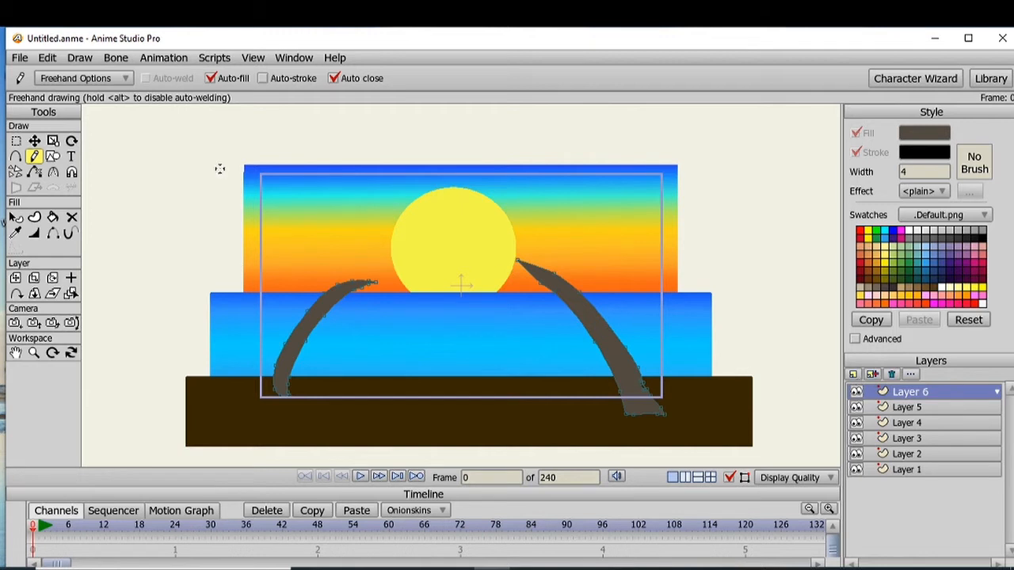
Set the fill to a dark green and darken it slightly further for the palm leaves
{"action": "left_click", "coordinate": [909, 278]}
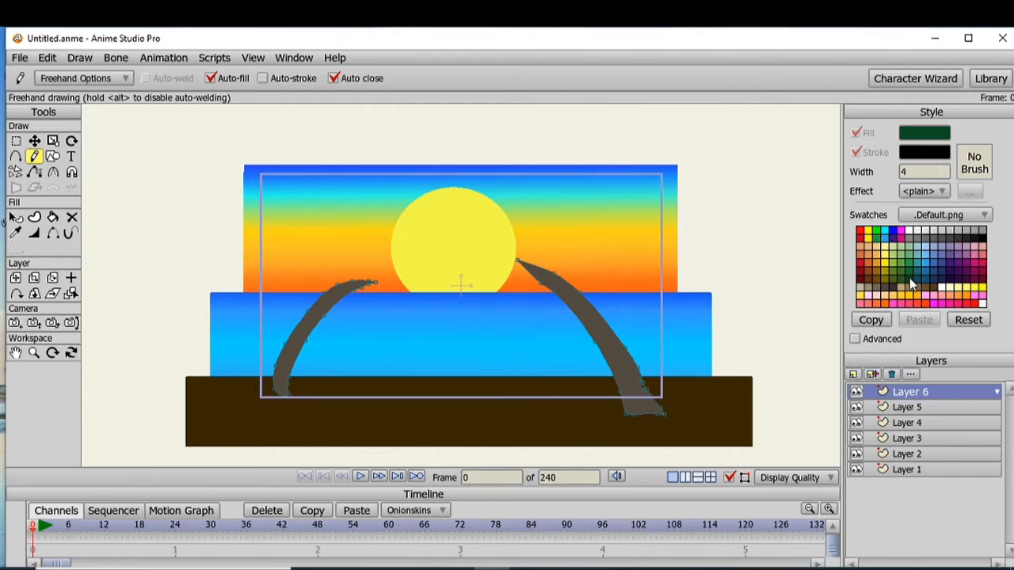
{"action": "left_click", "coordinate": [933, 137]}
{"action": "left_click_drag", "start_coordinate": [559, 385], "coordinate": [567, 387]}
{"action": "left_click", "coordinate": [648, 437]}
Draw four freehand curved leaves spreading from the top of each palm trunk
{"action": "mouse_move", "coordinate": [361, 282]}
{"action": "left_mouse_down"}
{"action": "mouse_move", "coordinate": [375, 335]}
{"action": "mouse_move", "coordinate": [398, 319]}
{"action": "mouse_move", "coordinate": [395, 281]}
{"action": "mouse_move", "coordinate": [367, 283]}
{"action": "mouse_move", "coordinate": [368, 265]}
{"action": "mouse_move", "coordinate": [399, 250]}
{"action": "mouse_move", "coordinate": [423, 257]}
{"action": "mouse_move", "coordinate": [421, 285]}
{"action": "mouse_move", "coordinate": [401, 259]}
{"action": "mouse_move", "coordinate": [367, 277]}
{"action": "mouse_move", "coordinate": [357, 247]}
{"action": "mouse_move", "coordinate": [320, 234]}
{"action": "mouse_move", "coordinate": [306, 262]}
{"action": "mouse_move", "coordinate": [324, 246]}
{"action": "mouse_move", "coordinate": [347, 247]}
{"action": "mouse_move", "coordinate": [349, 273]}
{"action": "mouse_move", "coordinate": [362, 284]}
{"action": "mouse_move", "coordinate": [343, 306]}
{"action": "mouse_move", "coordinate": [350, 339]}
{"action": "mouse_move", "coordinate": [361, 333]}
{"action": "mouse_move", "coordinate": [362, 282]}
{"action": "left_mouse_up"}
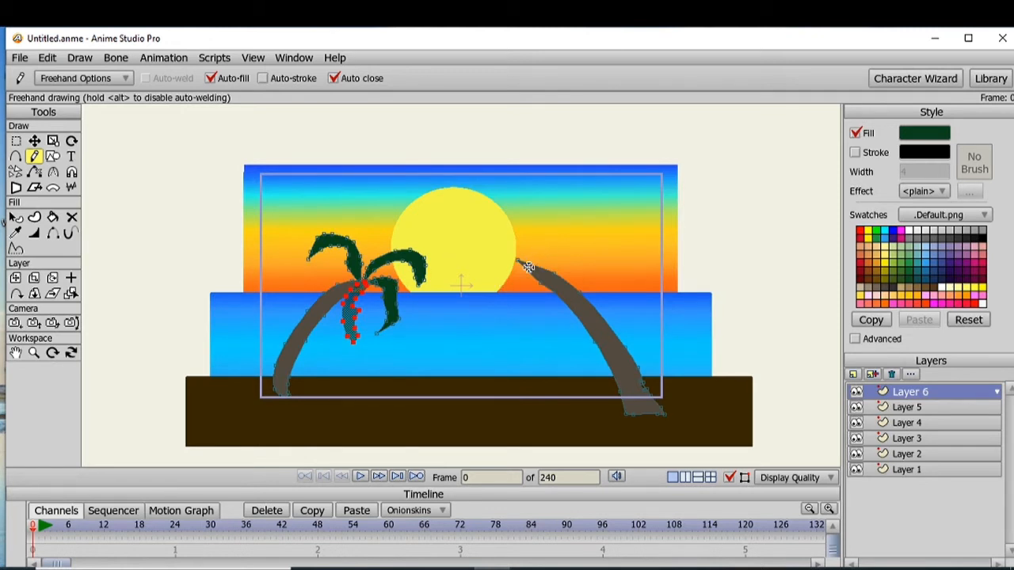
{"action": "mouse_move", "coordinate": [529, 269]}
{"action": "left_mouse_down"}
{"action": "mouse_move", "coordinate": [508, 235]}
{"action": "mouse_move", "coordinate": [492, 236]}
{"action": "mouse_move", "coordinate": [477, 258]}
{"action": "left_mouse_up"}
{"action": "mouse_move", "coordinate": [469, 295]}
{"action": "left_mouse_down"}
{"action": "mouse_move", "coordinate": [488, 258]}
{"action": "mouse_move", "coordinate": [523, 266]}
{"action": "mouse_move", "coordinate": [502, 287]}
{"action": "mouse_move", "coordinate": [511, 326]}
{"action": "mouse_move", "coordinate": [515, 284]}
{"action": "mouse_move", "coordinate": [537, 278]}
{"action": "mouse_move", "coordinate": [536, 259]}
{"action": "mouse_move", "coordinate": [556, 240]}
{"action": "mouse_move", "coordinate": [593, 261]}
{"action": "mouse_move", "coordinate": [552, 258]}
{"action": "mouse_move", "coordinate": [536, 272]}
{"action": "mouse_move", "coordinate": [567, 288]}
{"action": "mouse_move", "coordinate": [565, 329]}
{"action": "mouse_move", "coordinate": [554, 324]}
{"action": "mouse_move", "coordinate": [524, 271]}
{"action": "left_mouse_up"}
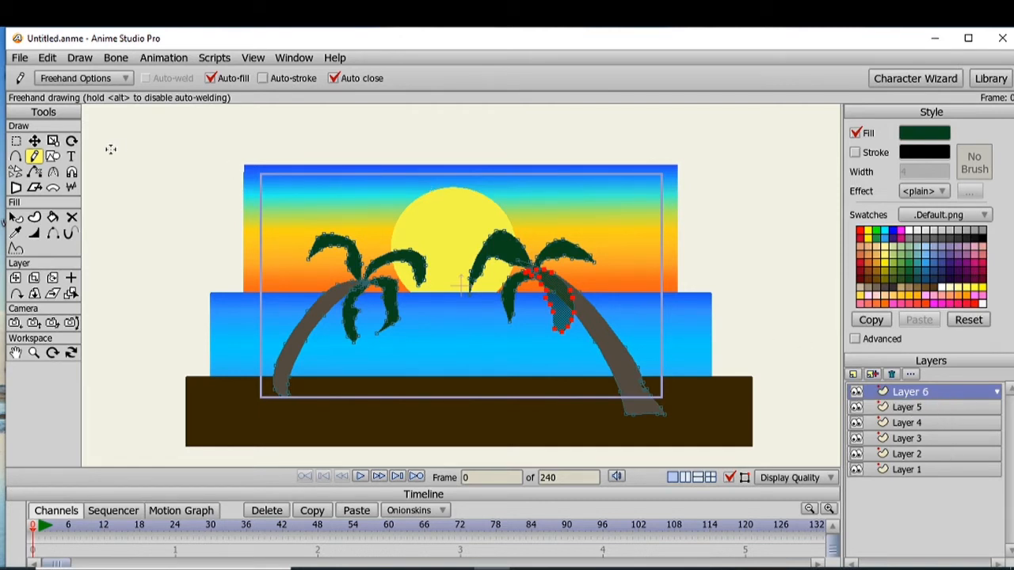
Render a preview of the scene to check the palm trees, and close it
{"action": "left_click", "coordinate": [19, 57]}
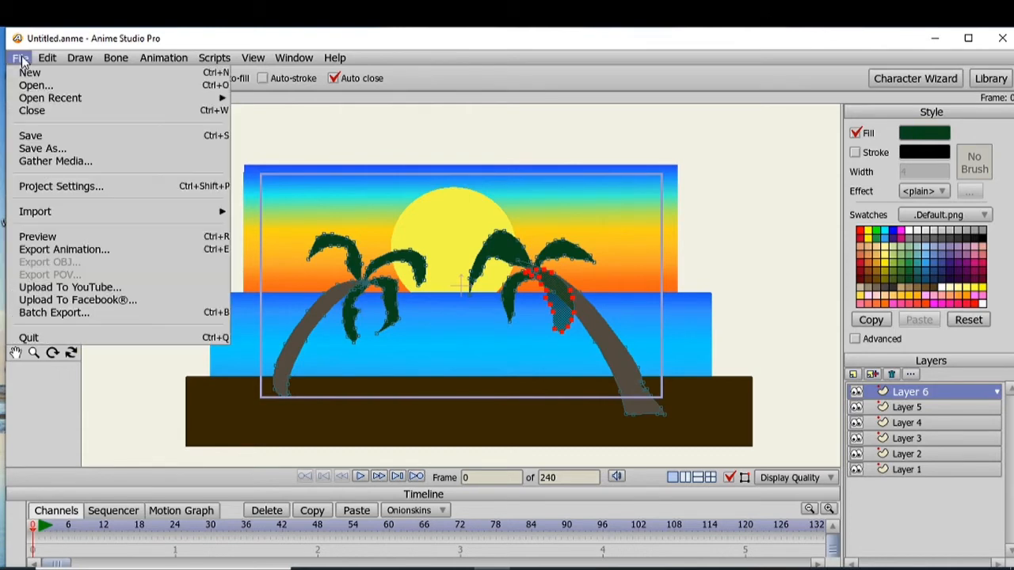
{"action": "left_click", "coordinate": [71, 237]}
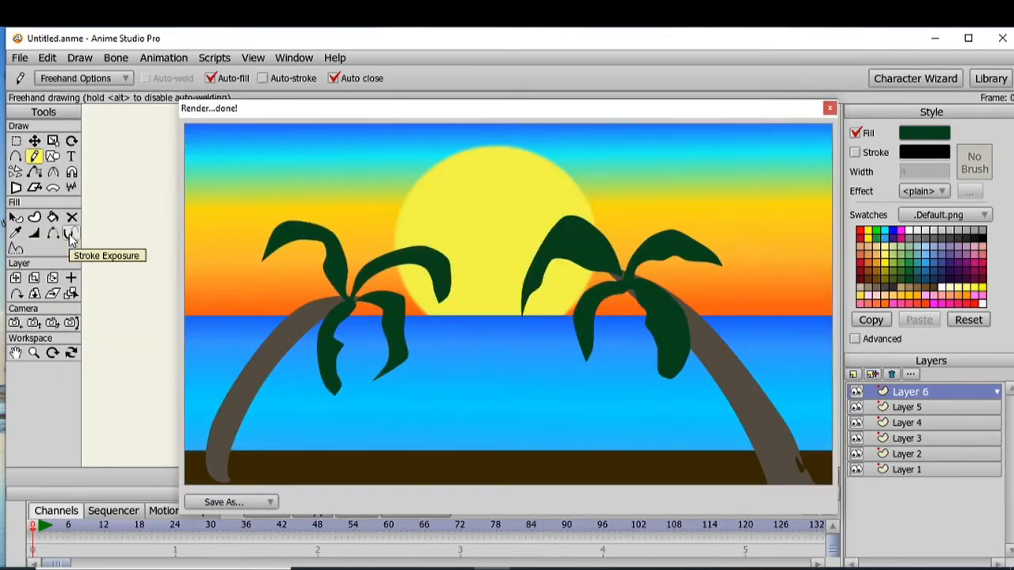
{"action": "left_click", "coordinate": [829, 108]}
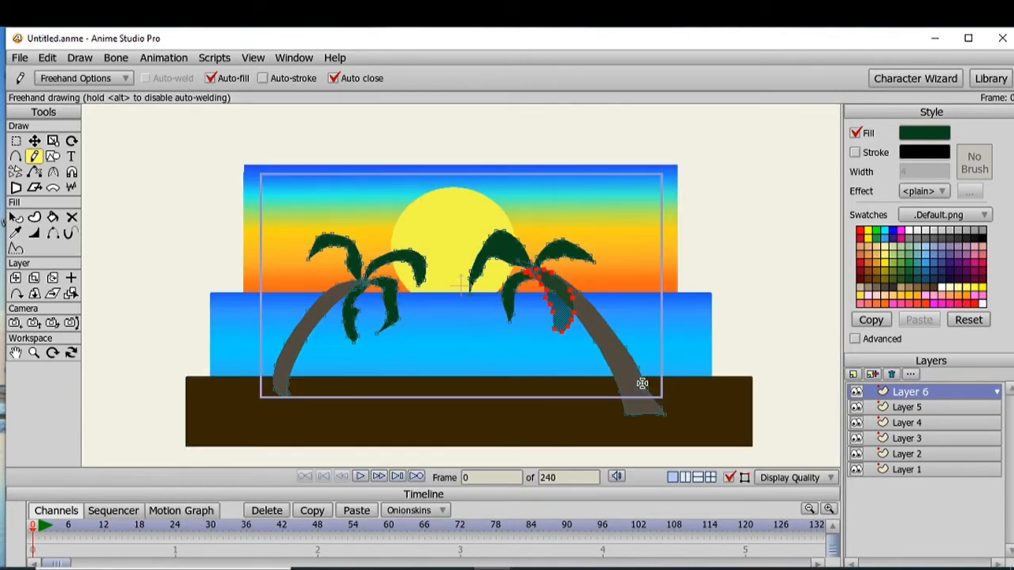
Try to select the right palm trunk's edge points around the notch near its base on Layer 5
{"action": "left_click", "coordinate": [903, 408]}
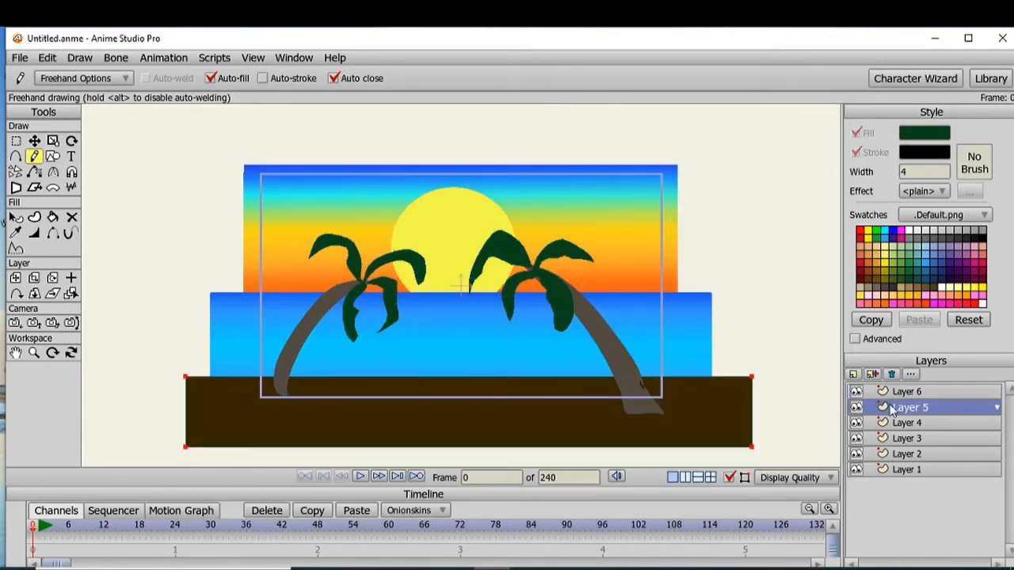
{"action": "left_click", "coordinate": [33, 353]}
{"action": "left_click_drag", "start_coordinate": [546, 362], "coordinate": [708, 357]}
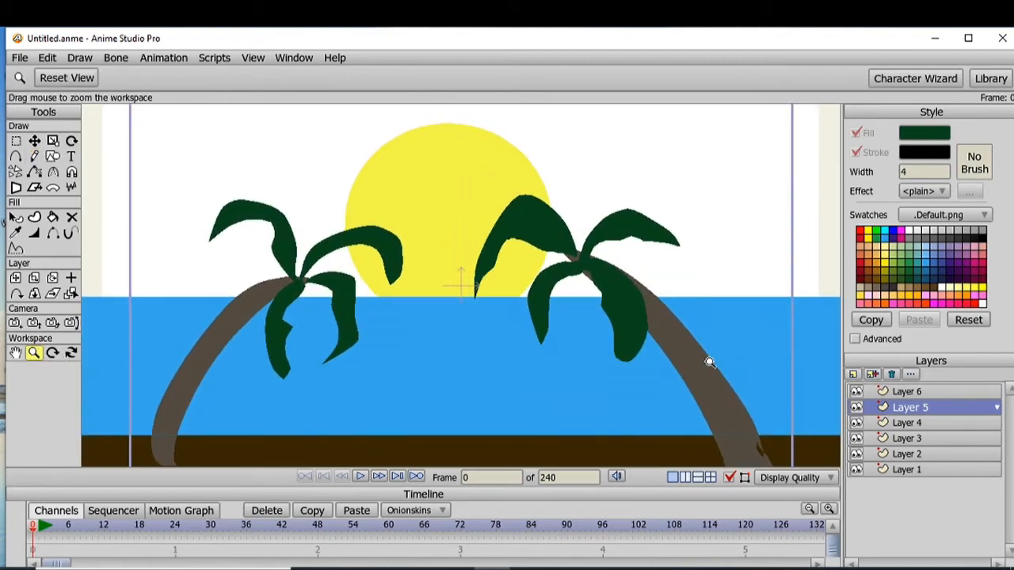
{"action": "left_click", "coordinate": [15, 353]}
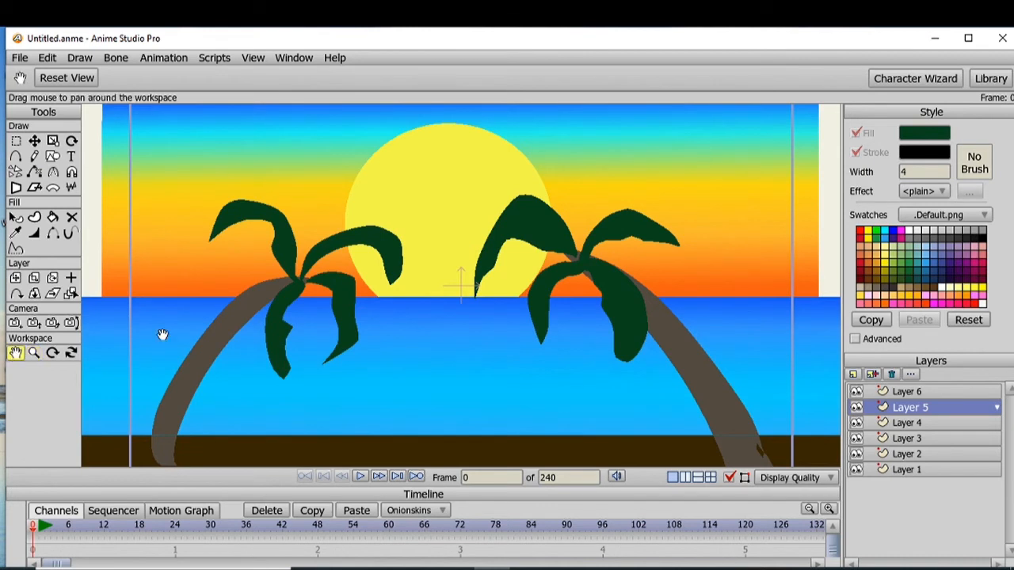
{"action": "left_click_drag", "start_coordinate": [161, 335], "coordinate": [144, 250]}
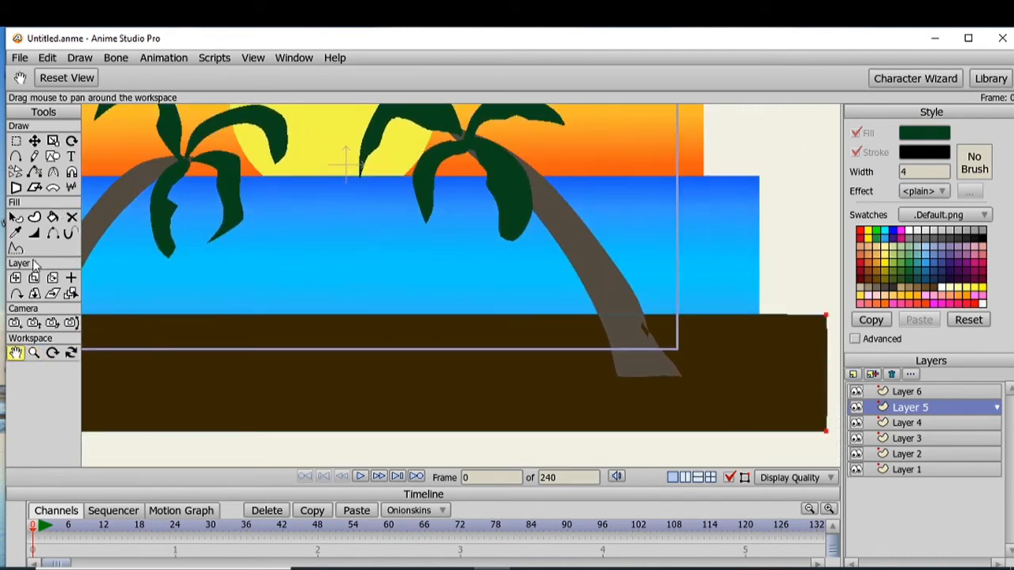
{"action": "left_click", "coordinate": [35, 140]}
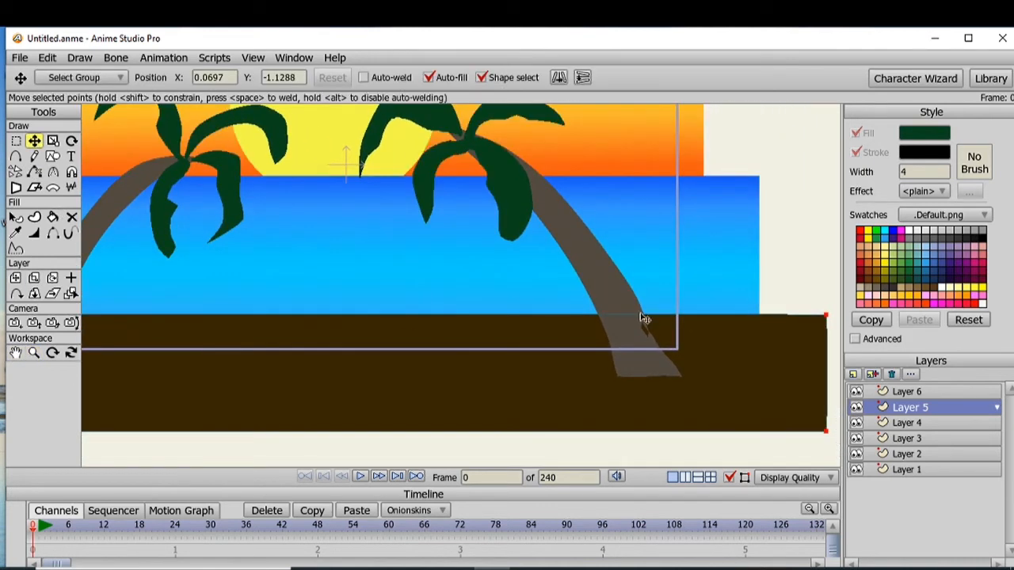
{"action": "left_click", "coordinate": [34, 353]}
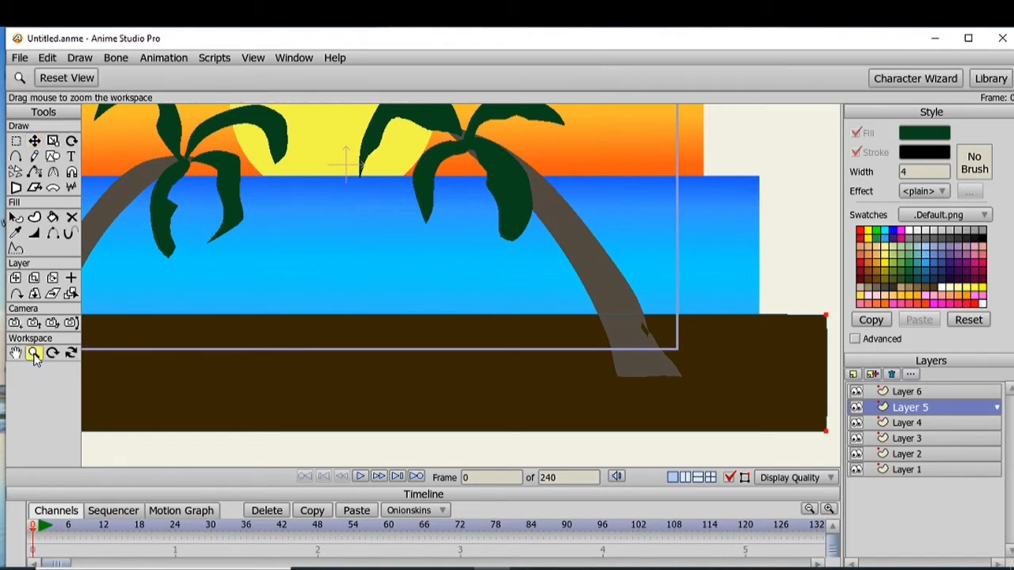
{"action": "left_click_drag", "start_coordinate": [562, 307], "coordinate": [745, 344]}
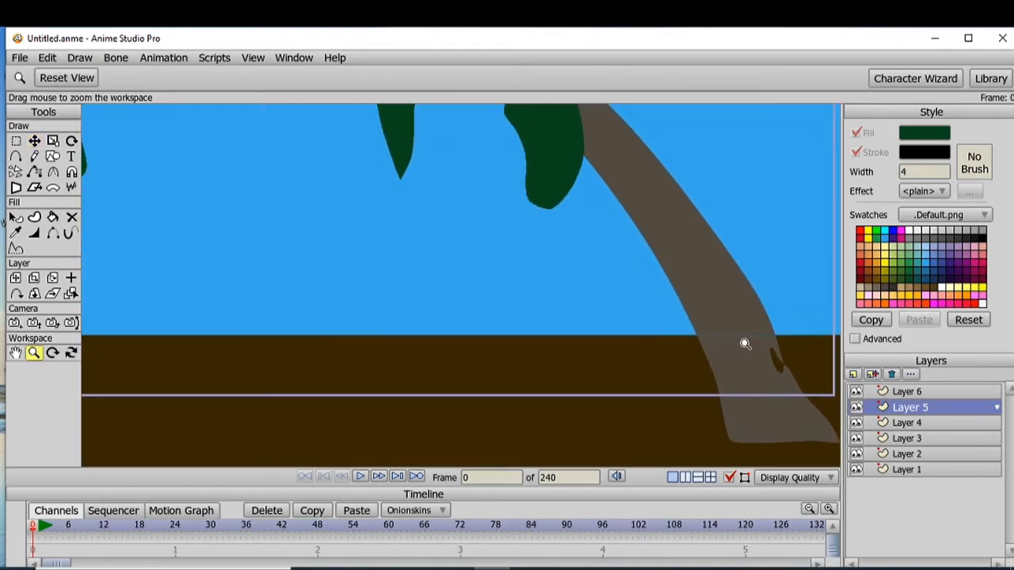
{"action": "left_click", "coordinate": [34, 141]}
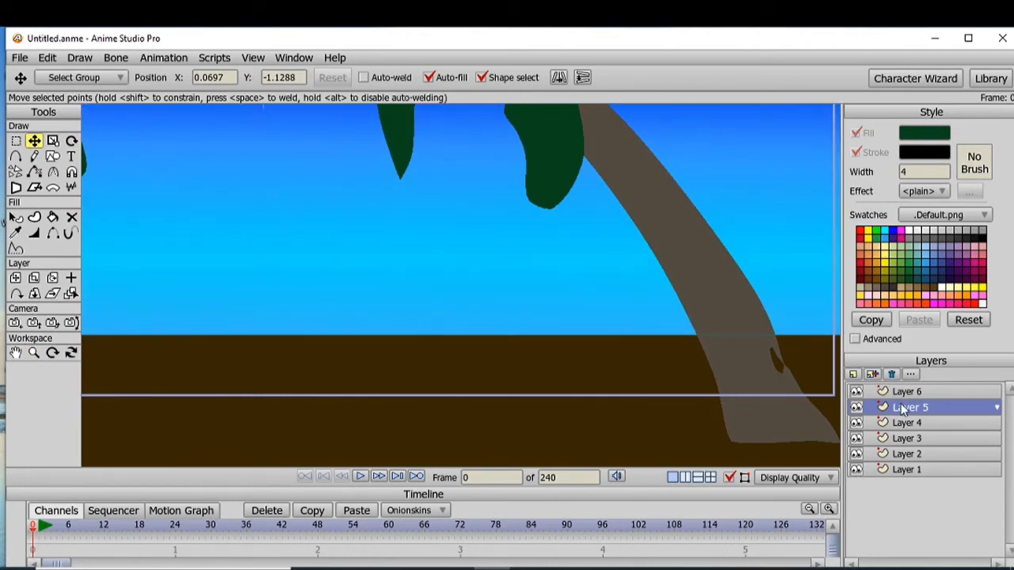
{"action": "left_click", "coordinate": [753, 292]}
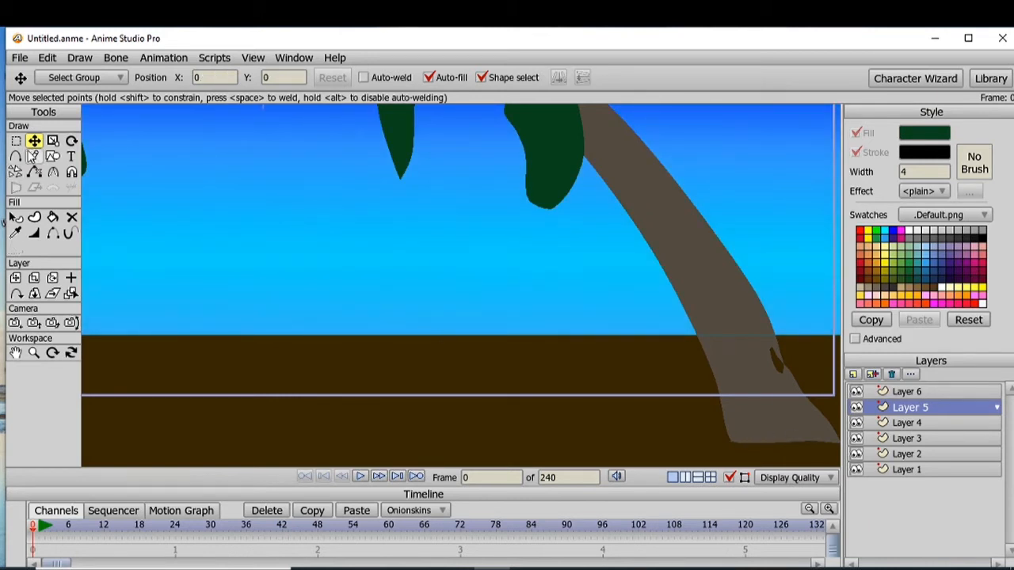
{"action": "left_click", "coordinate": [911, 422]}
{"action": "left_click", "coordinate": [914, 409]}
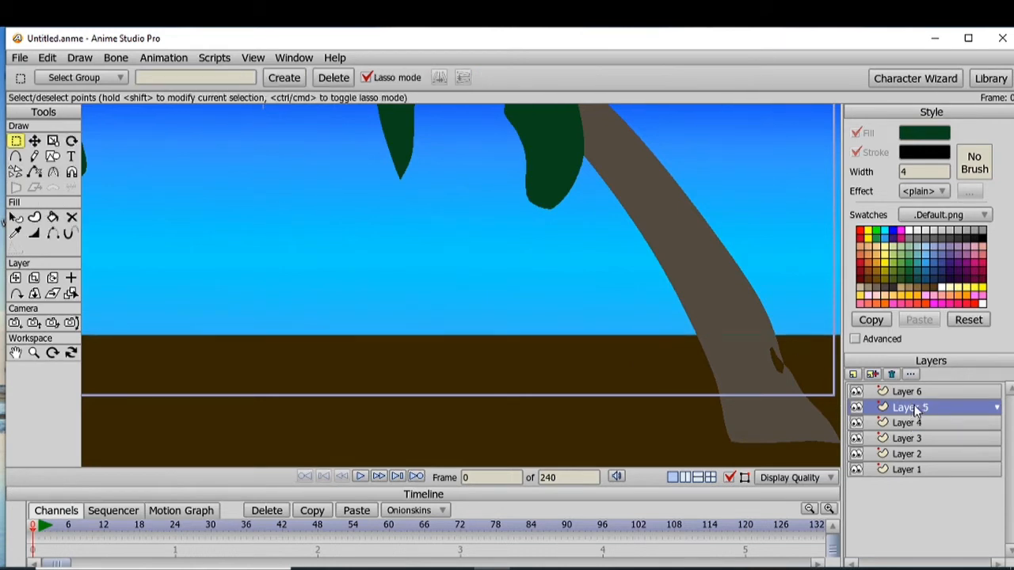
{"action": "left_click", "coordinate": [762, 317]}
On Layer 6, move a point at the right palm trunk's notch outward along the trunk's outer edge
{"action": "left_click", "coordinate": [895, 393]}
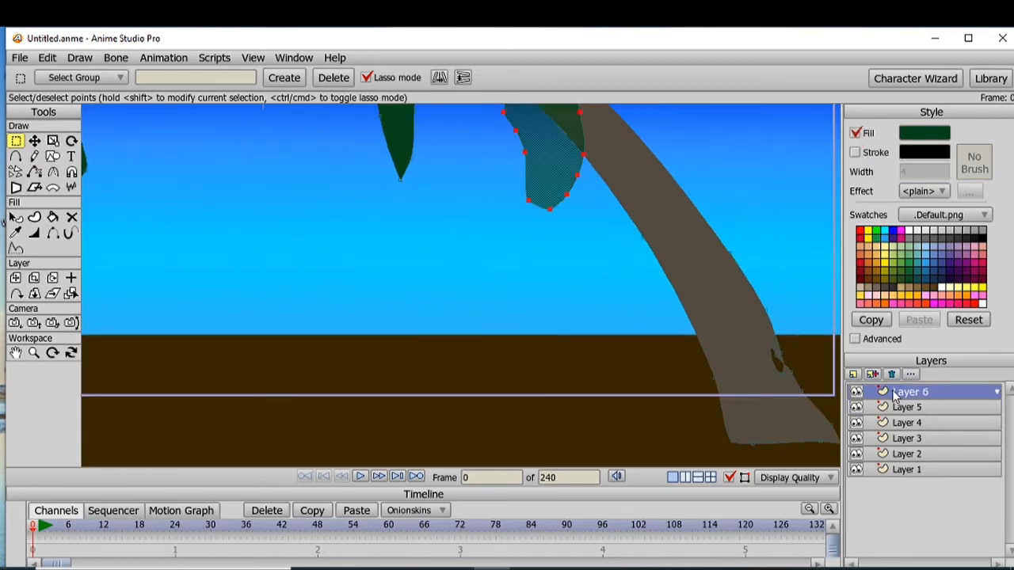
{"action": "left_click", "coordinate": [775, 351]}
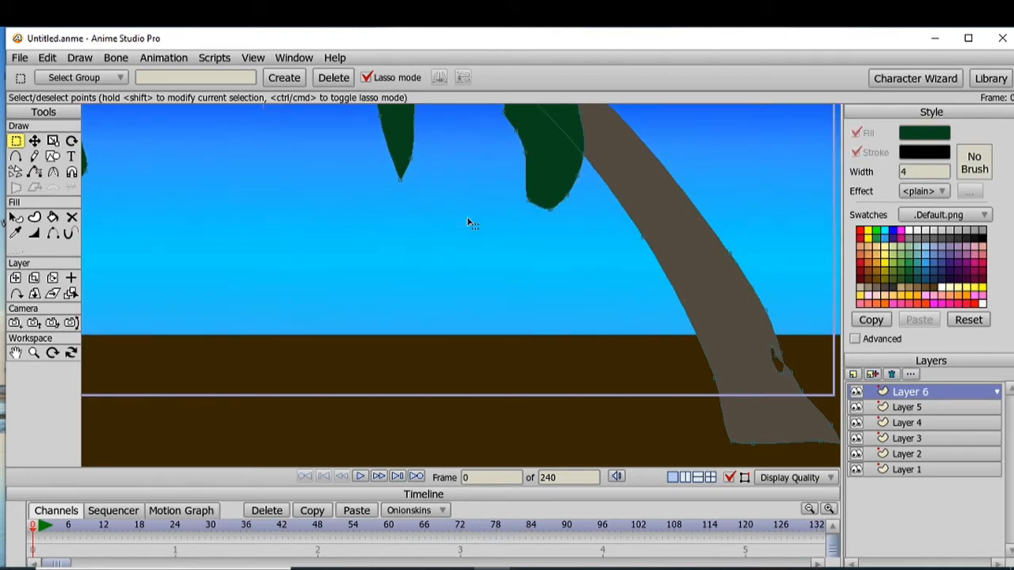
{"action": "left_click", "coordinate": [34, 141]}
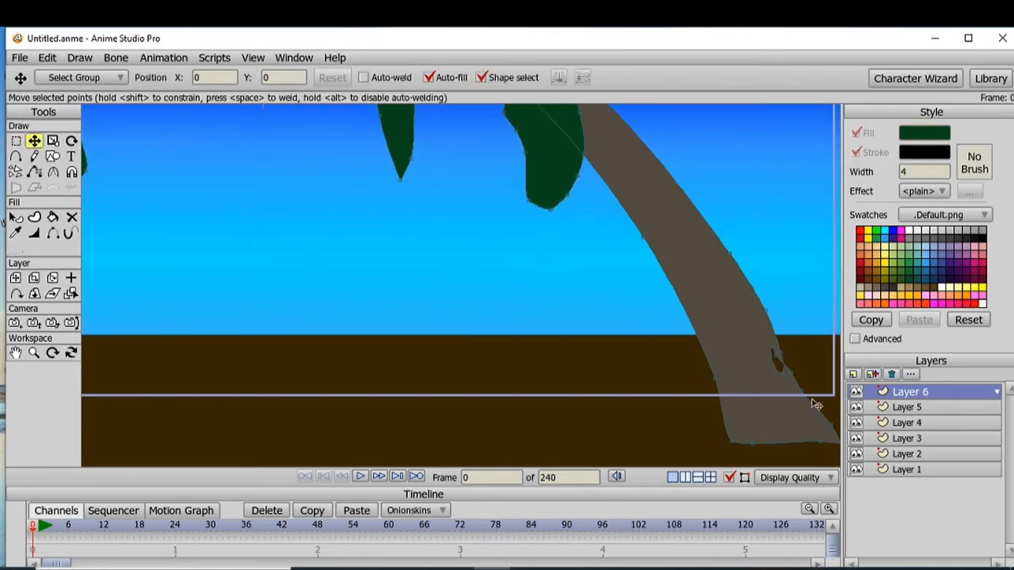
{"action": "left_click", "coordinate": [785, 368]}
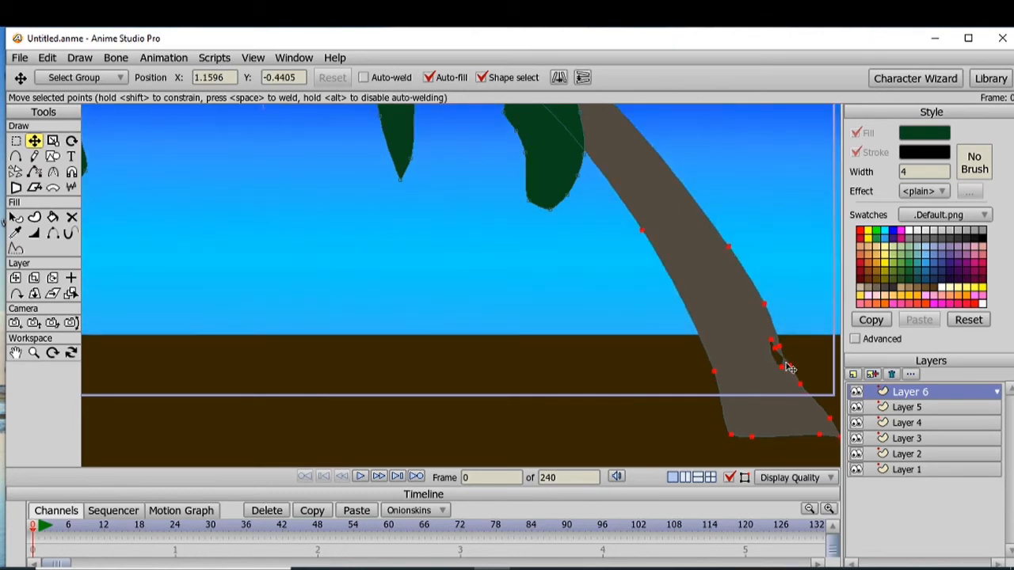
{"action": "left_click", "coordinate": [779, 348]}
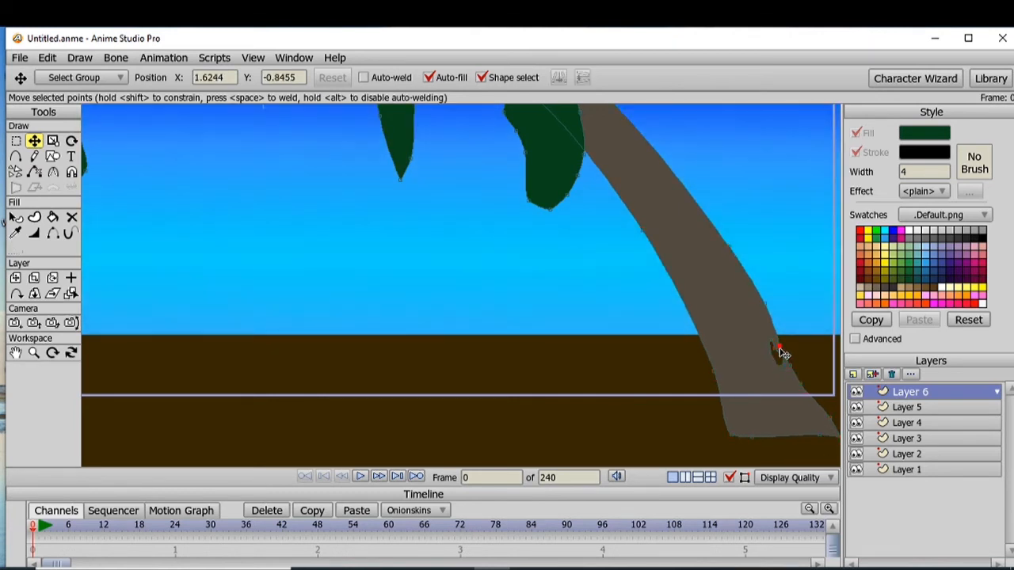
{"action": "left_click_drag", "start_coordinate": [779, 336], "coordinate": [802, 370]}
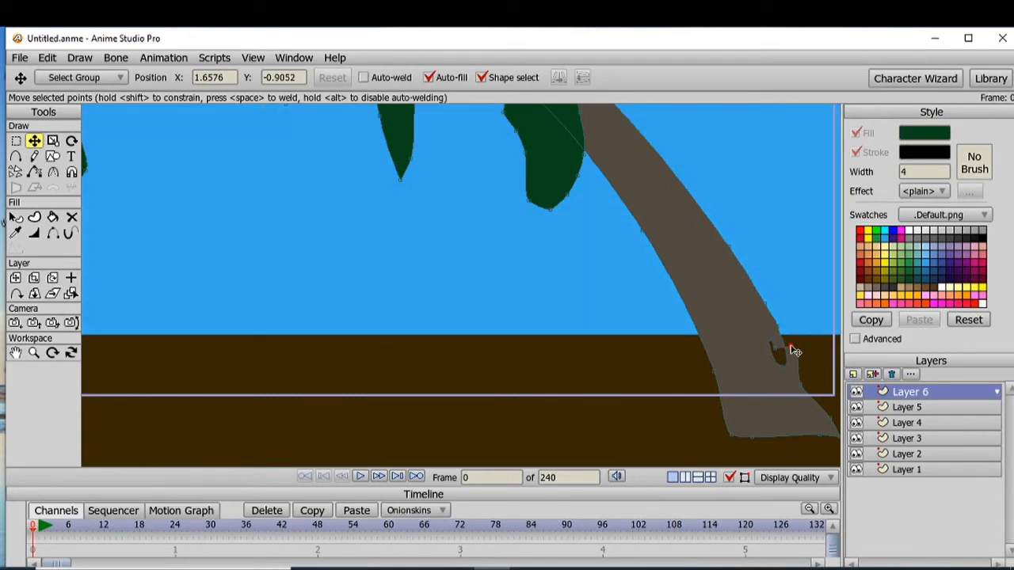
Reposition the remaining points around the right trunk's notch to close the gap and smooth its outer edge
{"action": "left_click", "coordinate": [791, 346]}
{"action": "double_click", "coordinate": [786, 353]}
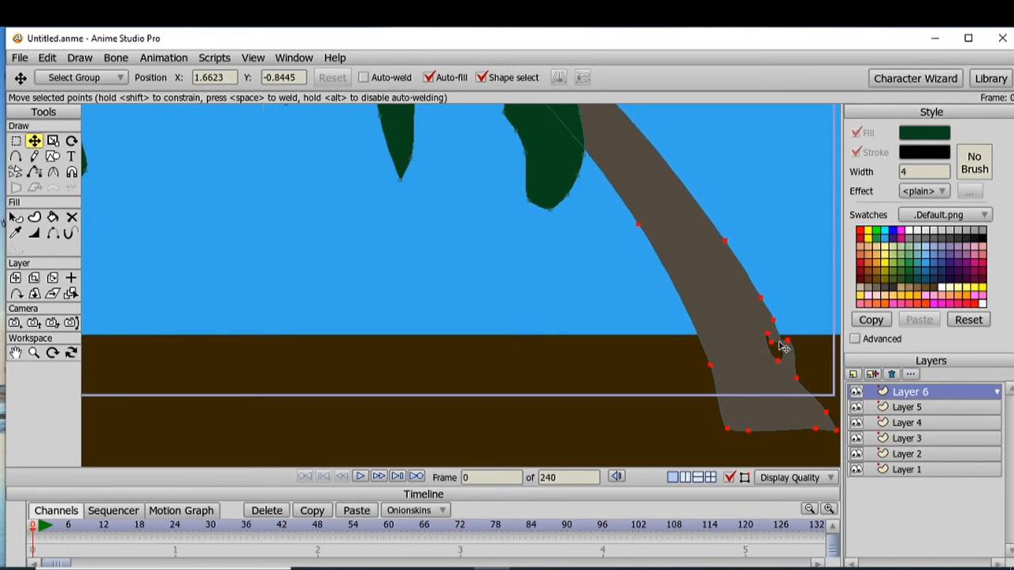
{"action": "left_click", "coordinate": [780, 349]}
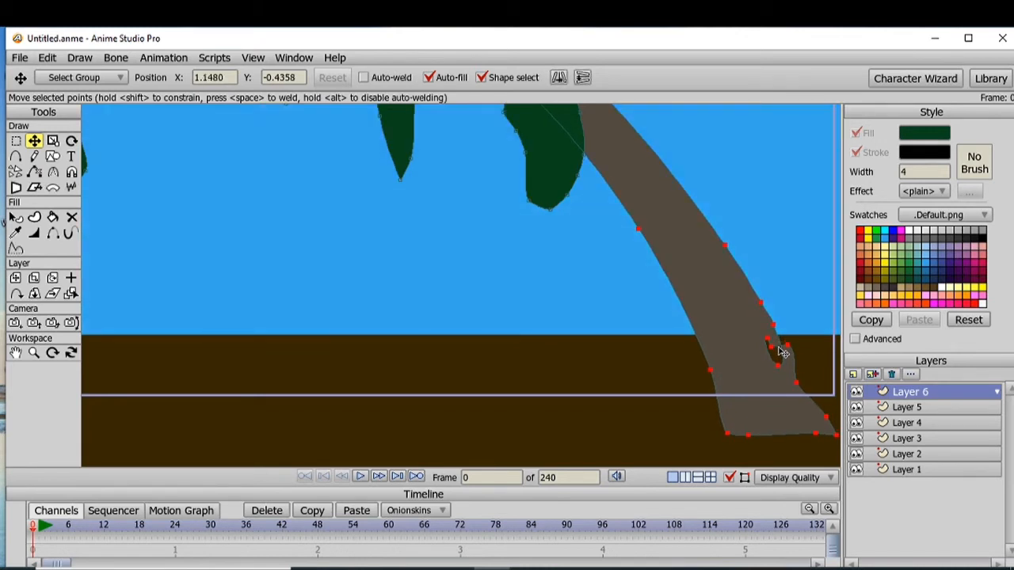
{"action": "left_click_drag", "start_coordinate": [778, 352], "coordinate": [781, 354]}
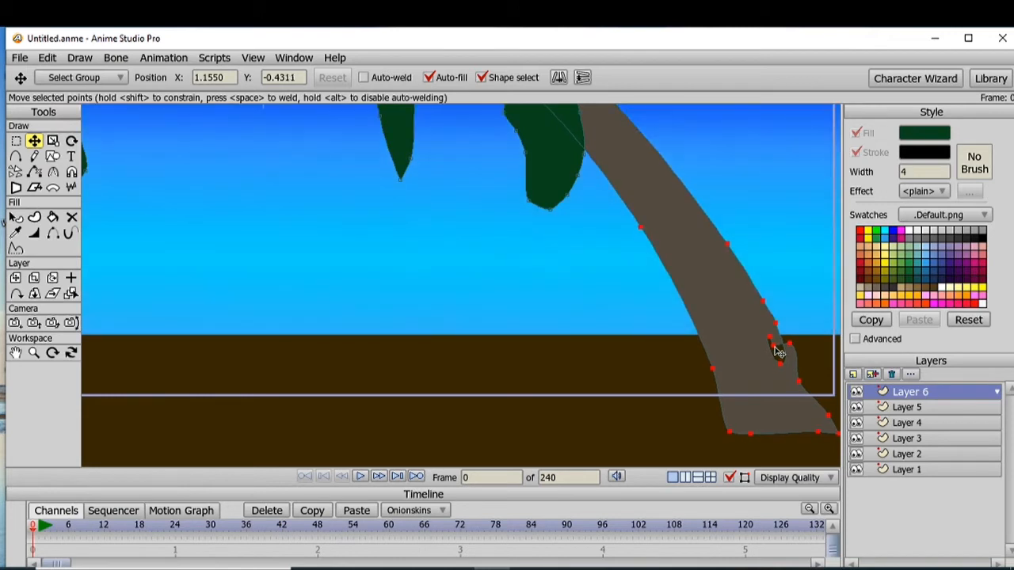
{"action": "left_click", "coordinate": [775, 346]}
{"action": "mouse_move", "coordinate": [773, 344]}
{"action": "left_mouse_down"}
{"action": "mouse_move", "coordinate": [773, 332]}
{"action": "mouse_move", "coordinate": [779, 359]}
{"action": "left_mouse_up"}
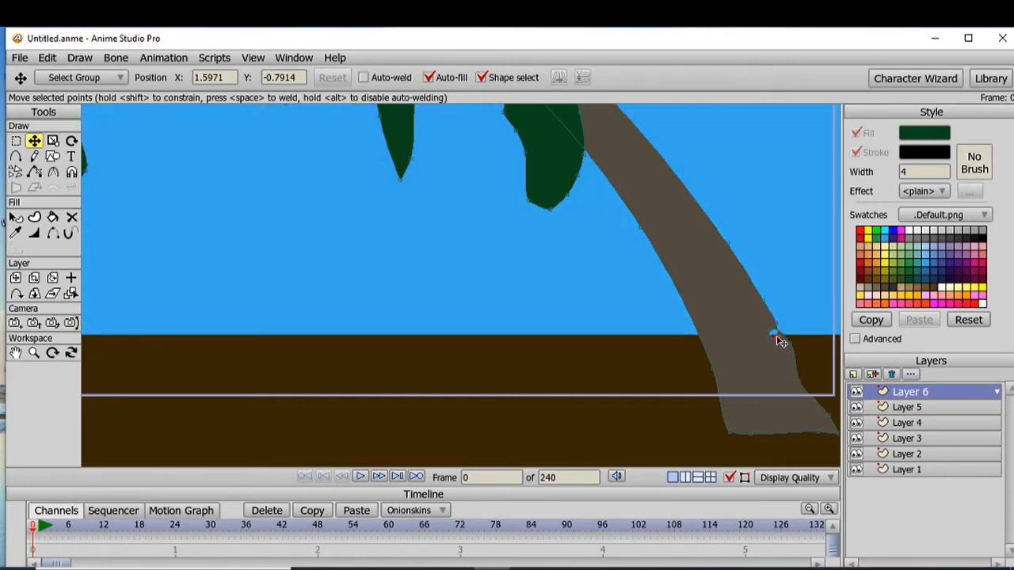
{"action": "left_click_drag", "start_coordinate": [777, 337], "coordinate": [777, 335]}
{"action": "double_click", "coordinate": [778, 336]}
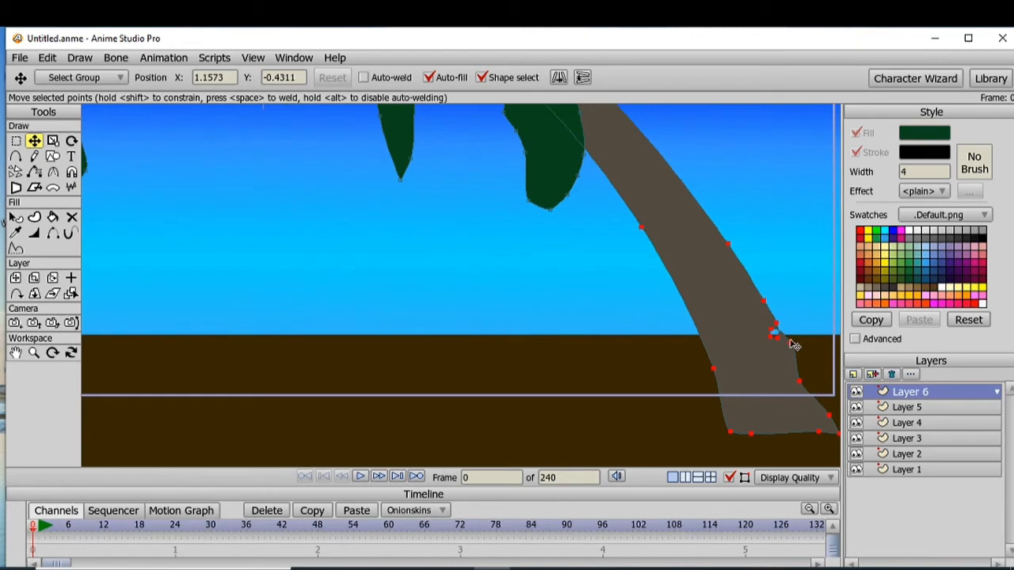
{"action": "left_click", "coordinate": [789, 342]}
{"action": "mouse_move", "coordinate": [789, 342]}
{"action": "left_mouse_down"}
{"action": "mouse_move", "coordinate": [793, 360]}
{"action": "mouse_move", "coordinate": [776, 335]}
{"action": "mouse_move", "coordinate": [794, 331]}
{"action": "mouse_move", "coordinate": [787, 320]}
{"action": "mouse_move", "coordinate": [765, 346]}
{"action": "mouse_move", "coordinate": [781, 327]}
{"action": "mouse_move", "coordinate": [787, 336]}
{"action": "mouse_move", "coordinate": [790, 314]}
{"action": "mouse_move", "coordinate": [765, 330]}
{"action": "mouse_move", "coordinate": [755, 320]}
{"action": "mouse_move", "coordinate": [777, 344]}
{"action": "mouse_move", "coordinate": [774, 328]}
{"action": "mouse_move", "coordinate": [790, 339]}
{"action": "mouse_move", "coordinate": [769, 312]}
{"action": "mouse_move", "coordinate": [792, 332]}
{"action": "left_mouse_up"}
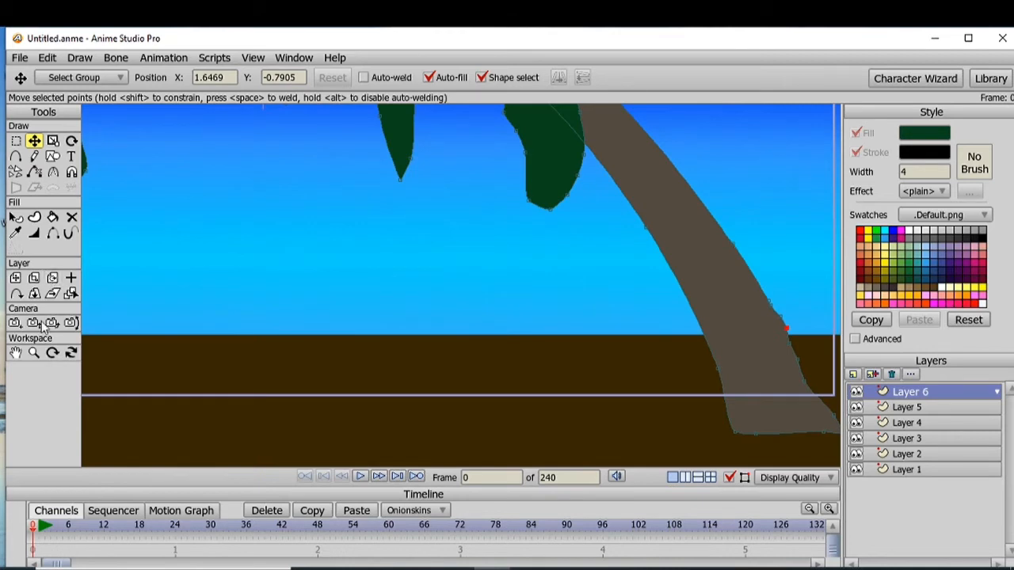
Add a new vector layer directly above the sea on Layer 3
{"action": "left_click", "coordinate": [34, 353]}
{"action": "left_click_drag", "start_coordinate": [471, 229], "coordinate": [208, 237]}
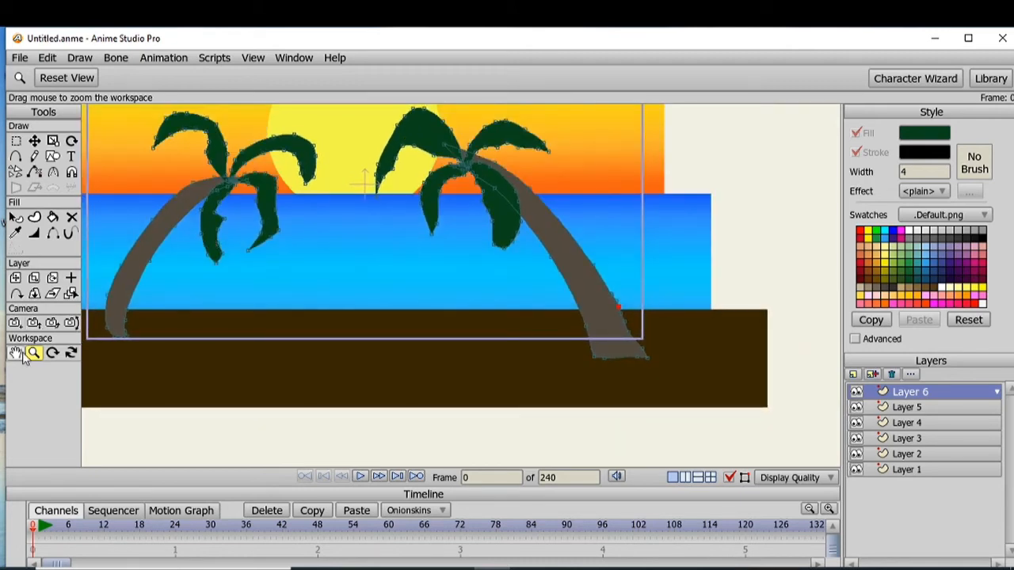
{"action": "left_click", "coordinate": [16, 354]}
{"action": "left_click_drag", "start_coordinate": [231, 182], "coordinate": [346, 272]}
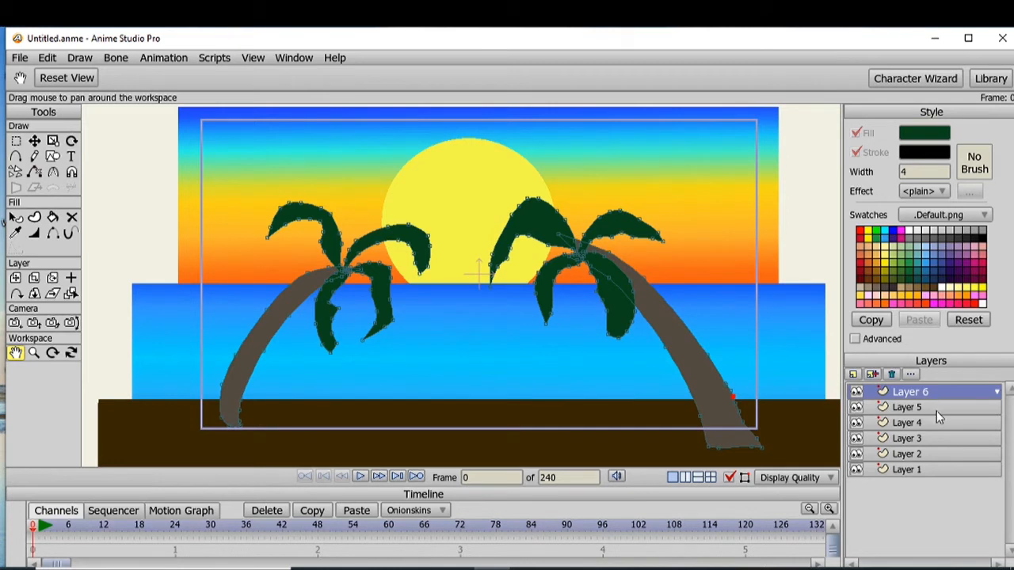
{"action": "left_click", "coordinate": [932, 455]}
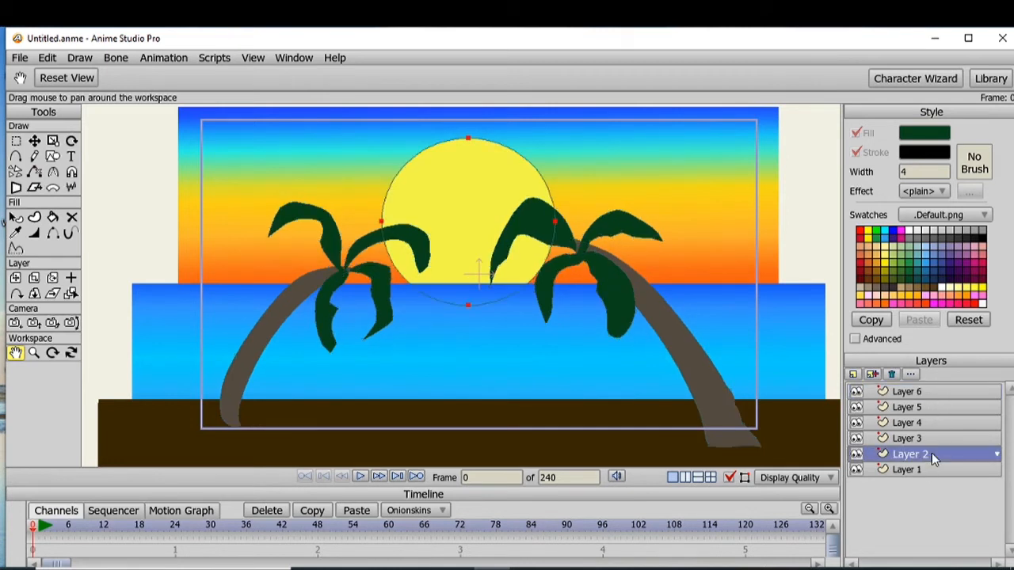
{"action": "left_click", "coordinate": [932, 439]}
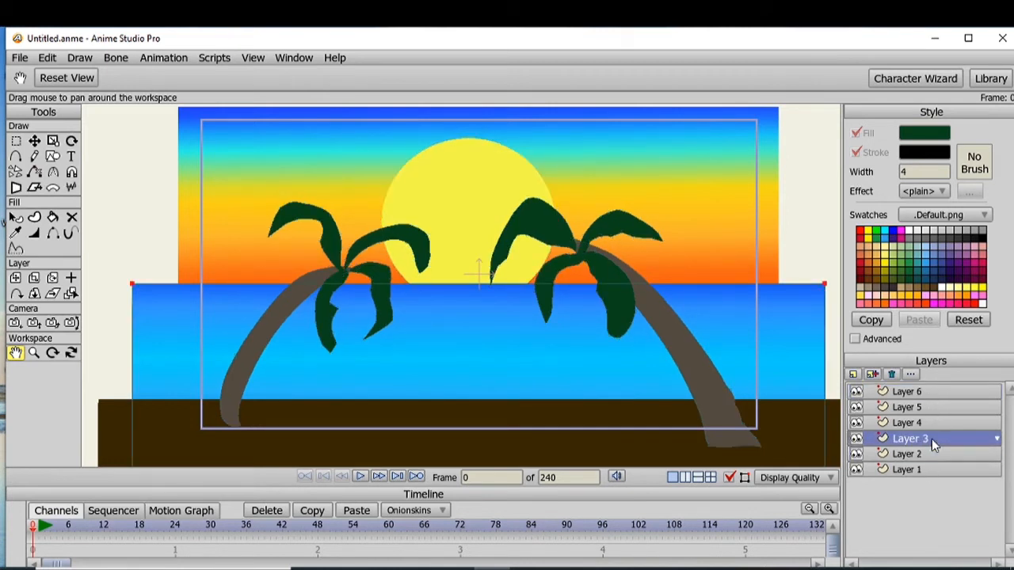
{"action": "left_click", "coordinate": [853, 377]}
{"action": "left_click", "coordinate": [855, 388]}
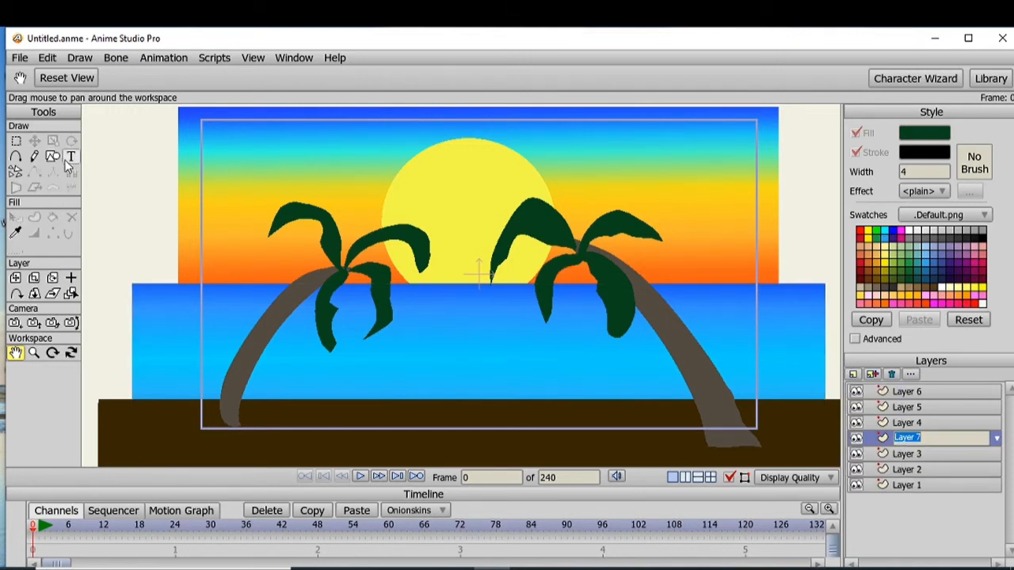
Set the freehand fill to pale blue D6E9FA and make it semi-transparent by lowering its alpha
{"action": "left_click", "coordinate": [34, 157]}
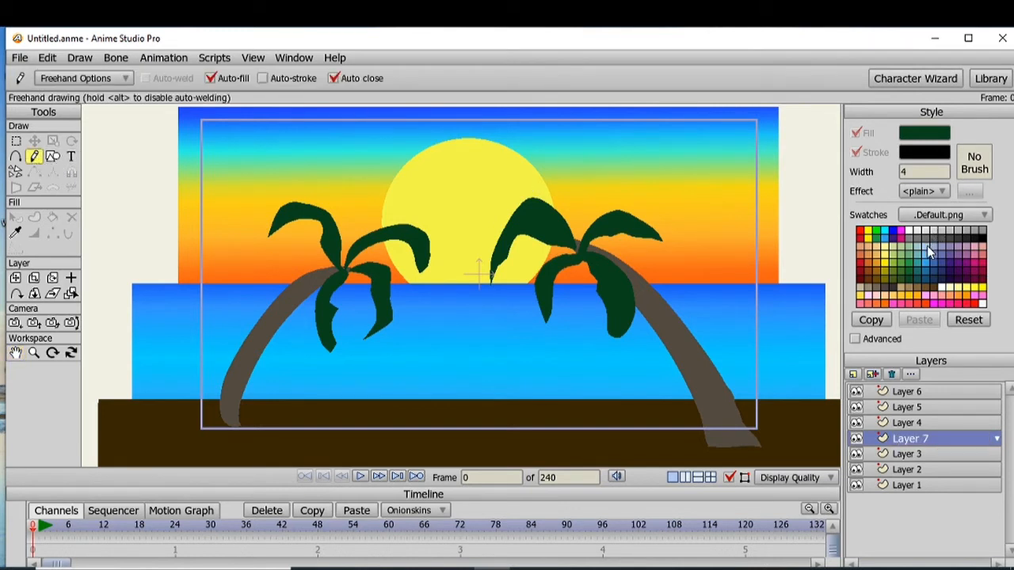
{"action": "left_click", "coordinate": [929, 252]}
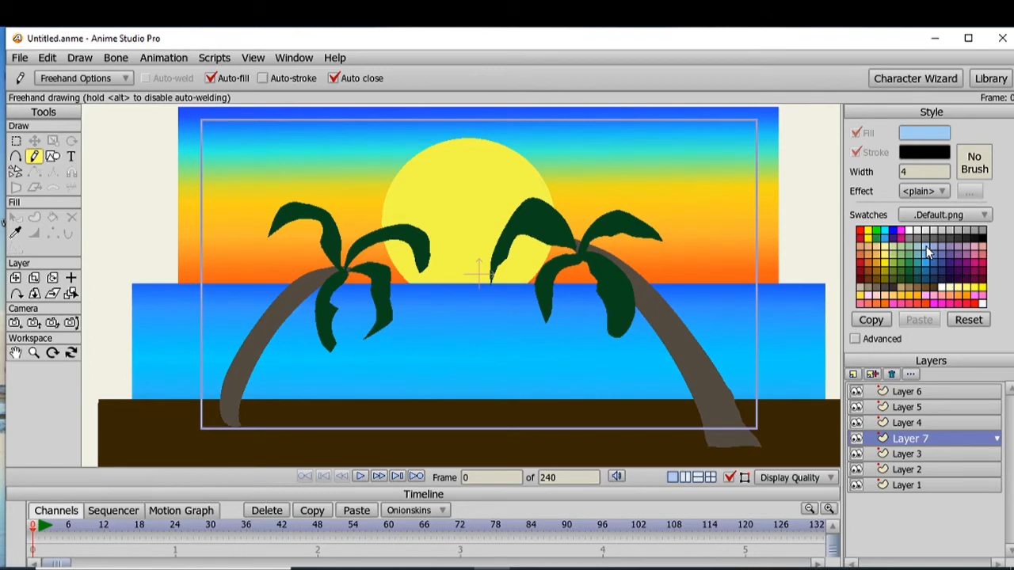
{"action": "left_click", "coordinate": [936, 134]}
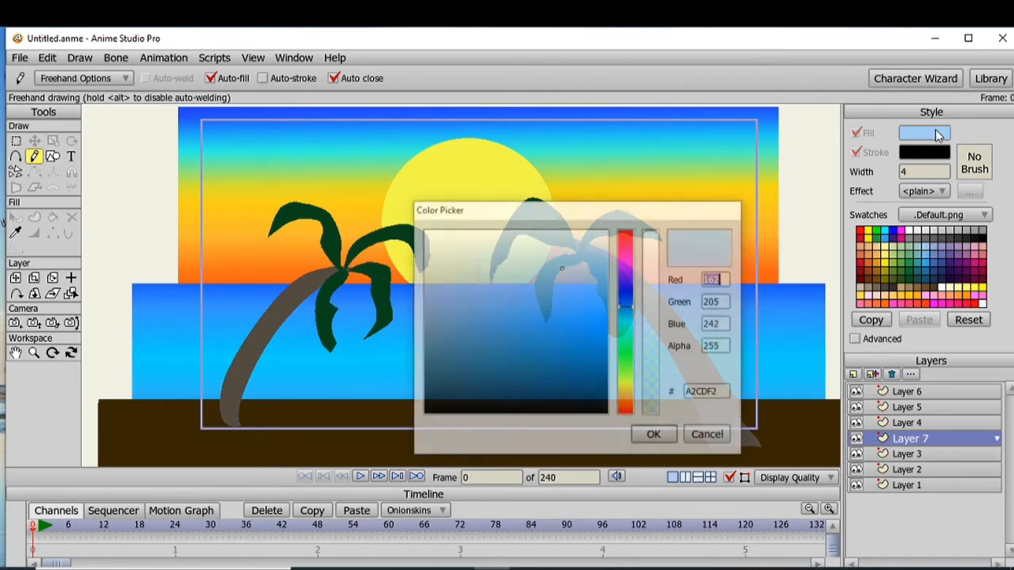
{"action": "left_click_drag", "start_coordinate": [561, 270], "coordinate": [564, 246]}
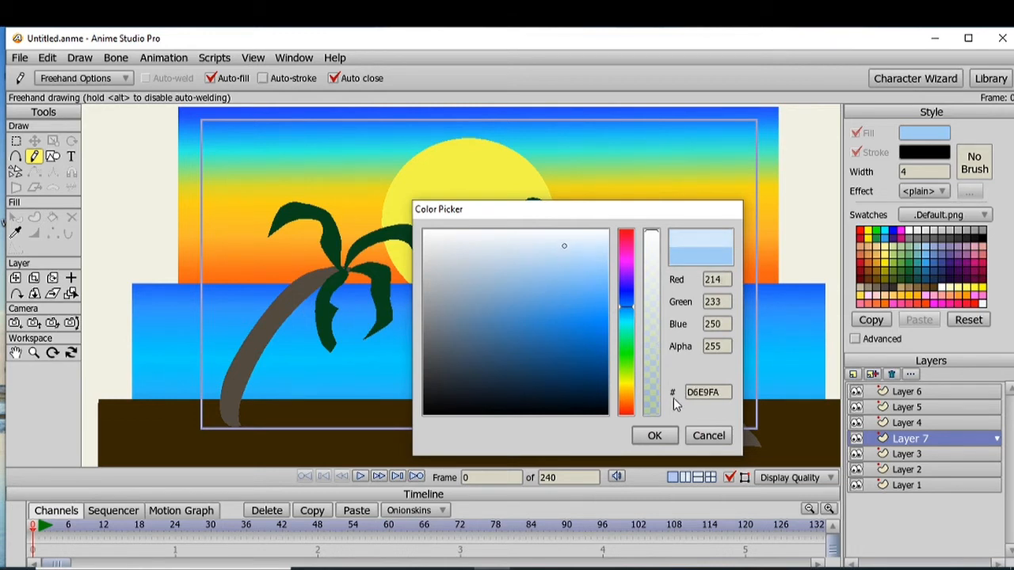
{"action": "left_click", "coordinate": [652, 256]}
{"action": "left_click_drag", "start_coordinate": [653, 260], "coordinate": [656, 309]}
{"action": "left_click", "coordinate": [652, 436]}
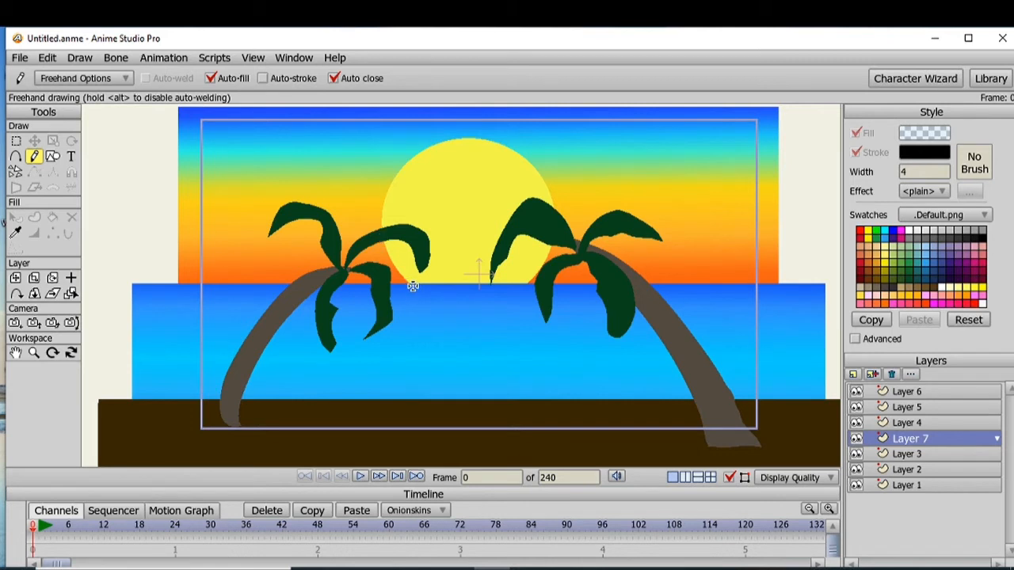
Draw a freehand wavy reflection on the sea from below the sun down to the ground, and shift a point on its upper edge
{"action": "mouse_move", "coordinate": [409, 286]}
{"action": "left_mouse_down"}
{"action": "mouse_move", "coordinate": [402, 305]}
{"action": "mouse_move", "coordinate": [442, 370]}
{"action": "mouse_move", "coordinate": [442, 392]}
{"action": "mouse_move", "coordinate": [536, 390]}
{"action": "mouse_move", "coordinate": [523, 338]}
{"action": "mouse_move", "coordinate": [532, 287]}
{"action": "mouse_move", "coordinate": [402, 286]}
{"action": "left_mouse_up"}
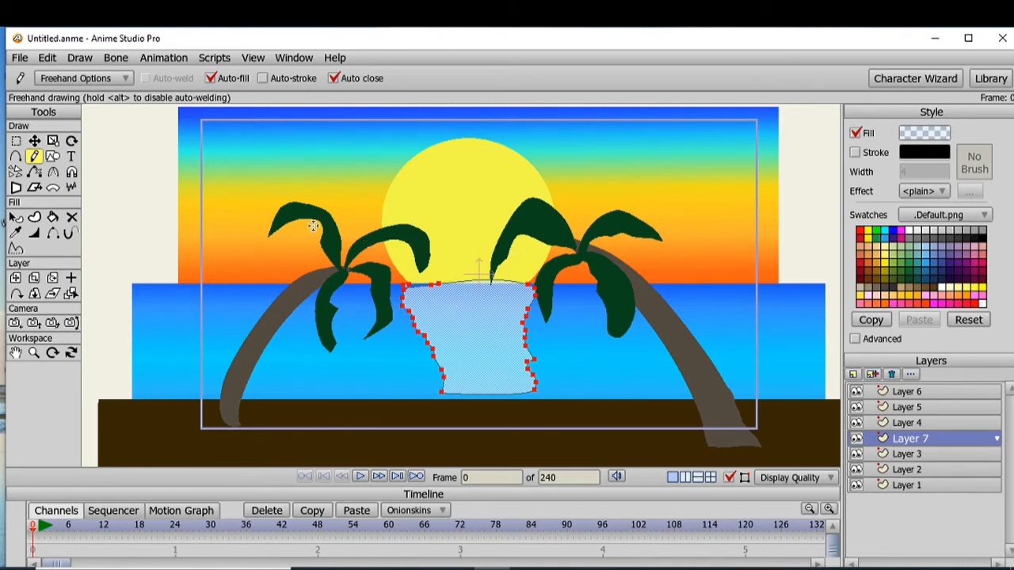
{"action": "left_click", "coordinate": [34, 141]}
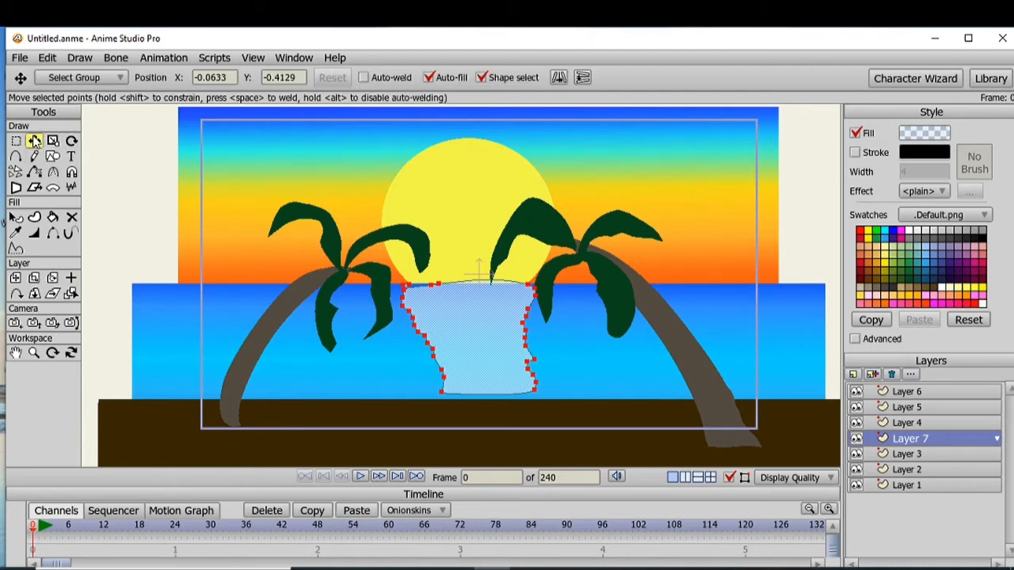
{"action": "left_click", "coordinate": [440, 286]}
{"action": "left_click_drag", "start_coordinate": [438, 291], "coordinate": [422, 288]}
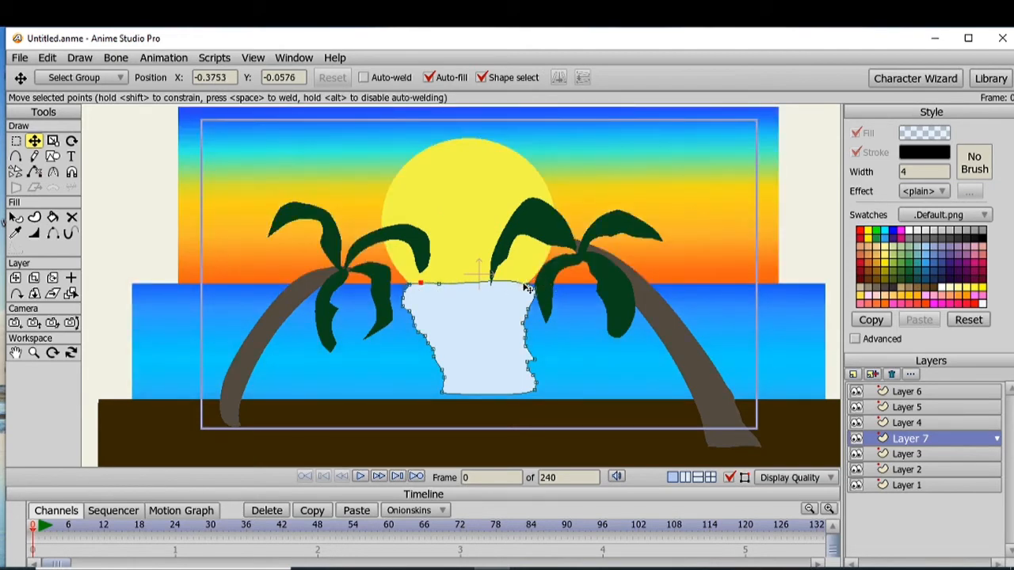
Reposition points on the right edge of the sun reflection, undoing the accidental moves of the whole shape
{"action": "left_click_drag", "start_coordinate": [527, 290], "coordinate": [535, 320]}
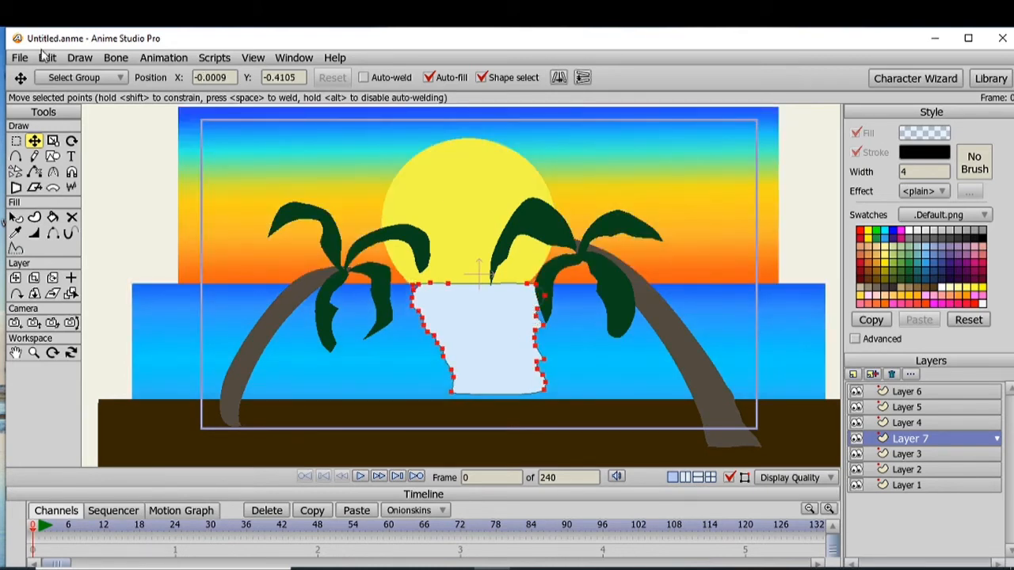
{"action": "left_click", "coordinate": [46, 60]}
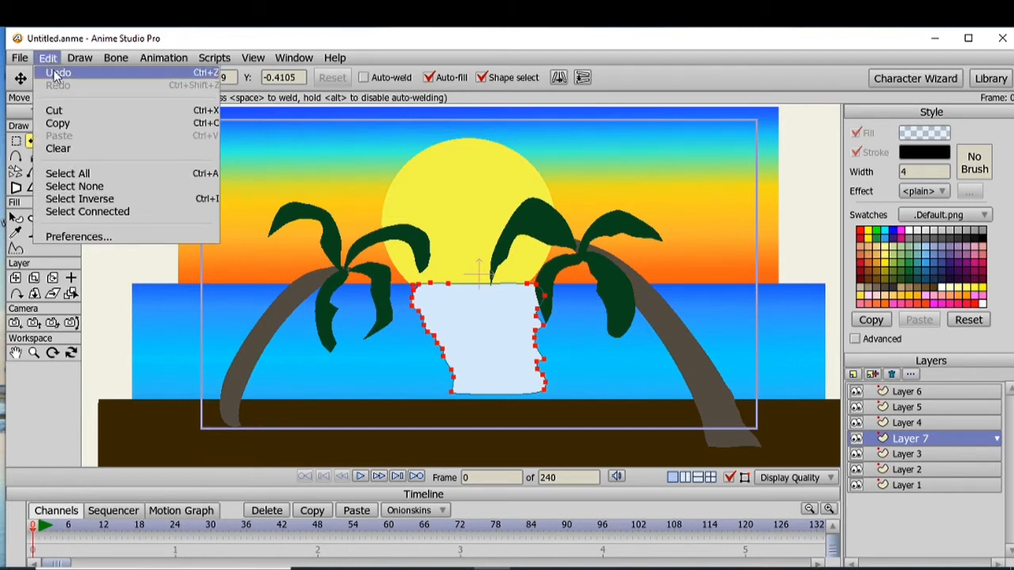
{"action": "left_click", "coordinate": [55, 73]}
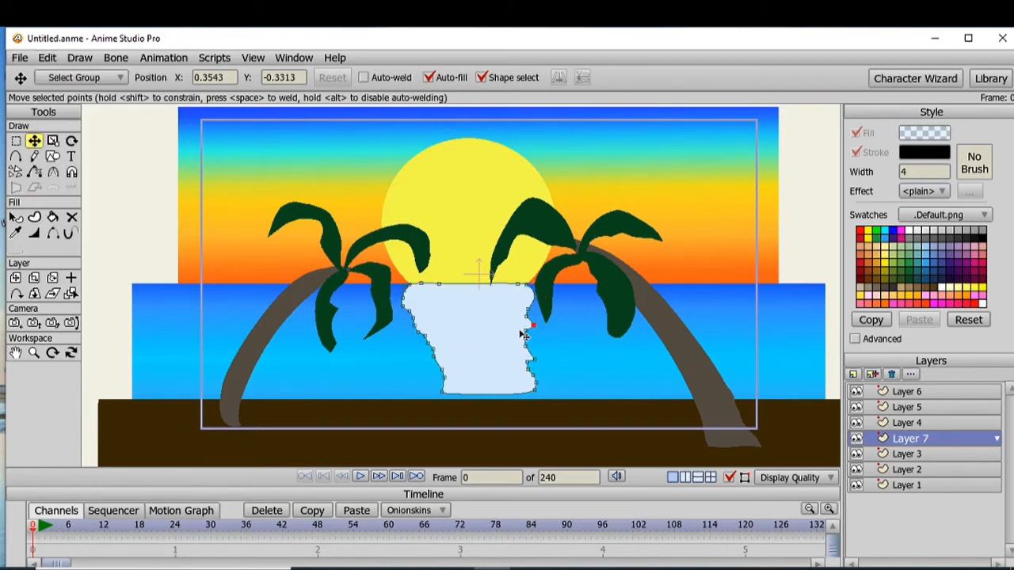
{"action": "mouse_move", "coordinate": [529, 320]}
{"action": "left_mouse_down"}
{"action": "mouse_move", "coordinate": [537, 308]}
{"action": "mouse_move", "coordinate": [527, 334]}
{"action": "left_mouse_up"}
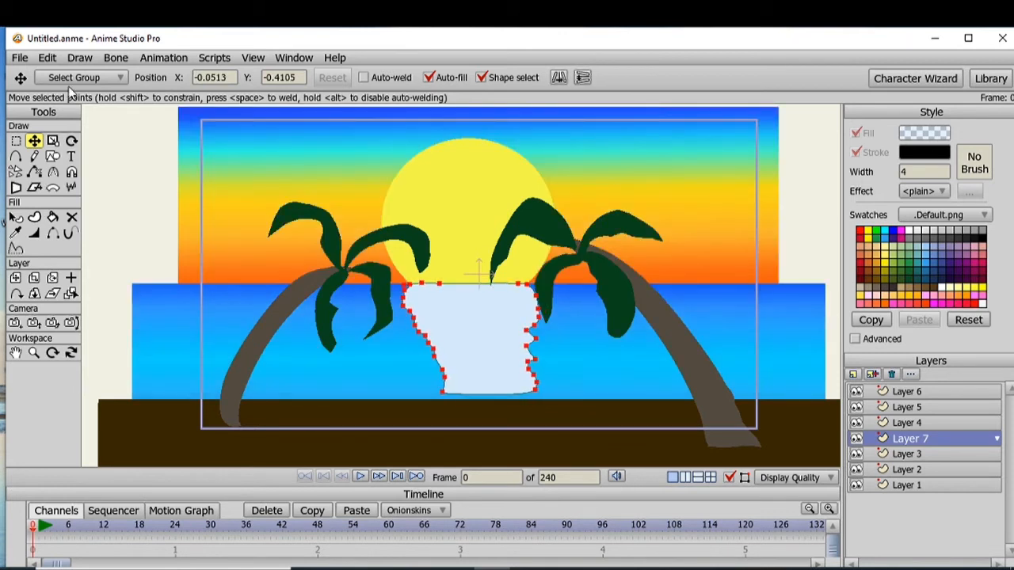
{"action": "left_click", "coordinate": [47, 58]}
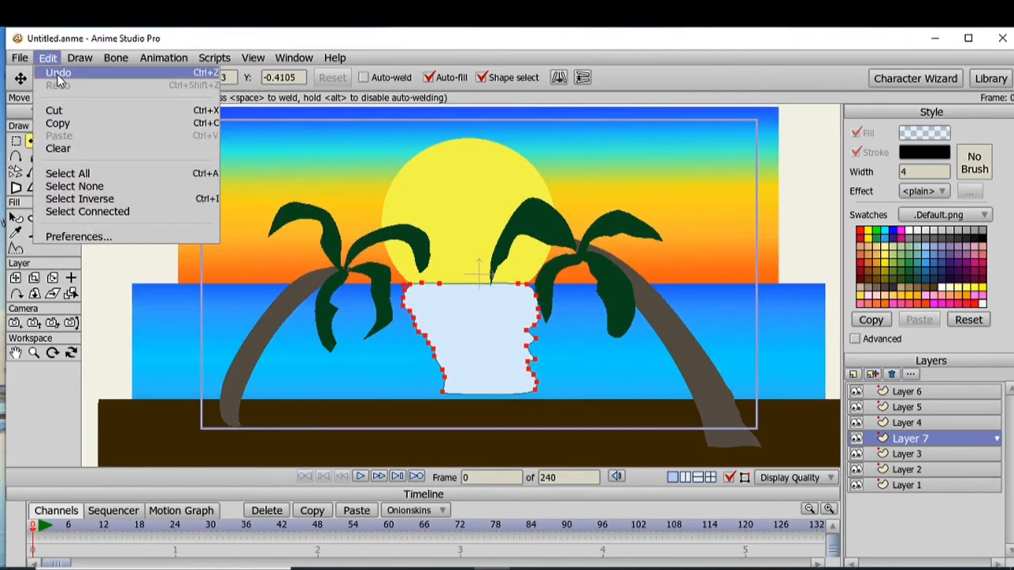
{"action": "left_click", "coordinate": [58, 75]}
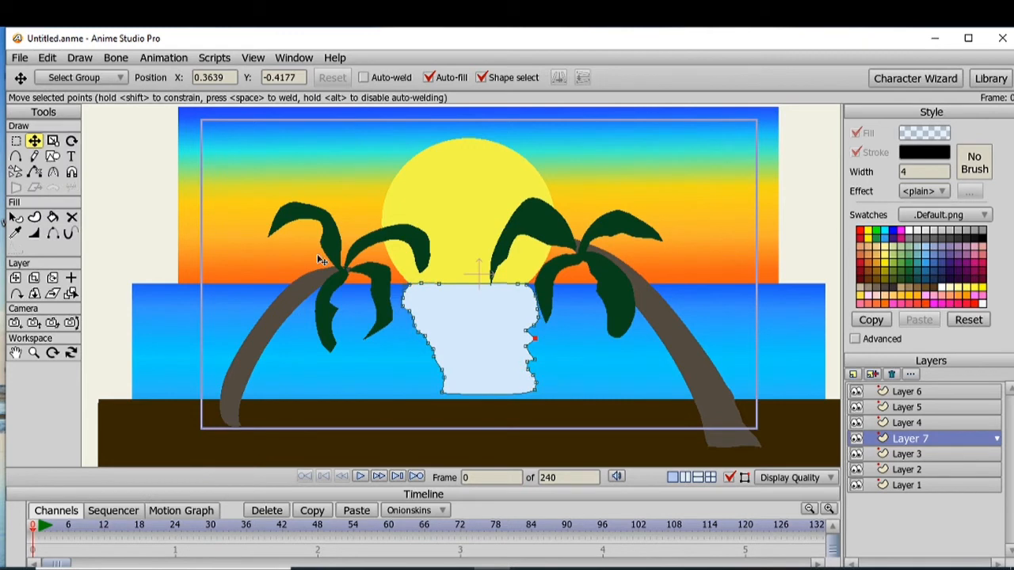
Pull points along both sides of the sun reflection outward to form jagged ripples in its edges
{"action": "left_click", "coordinate": [525, 332]}
{"action": "left_click_drag", "start_coordinate": [525, 332], "coordinate": [540, 333]}
{"action": "left_click_drag", "start_coordinate": [426, 333], "coordinate": [401, 320]}
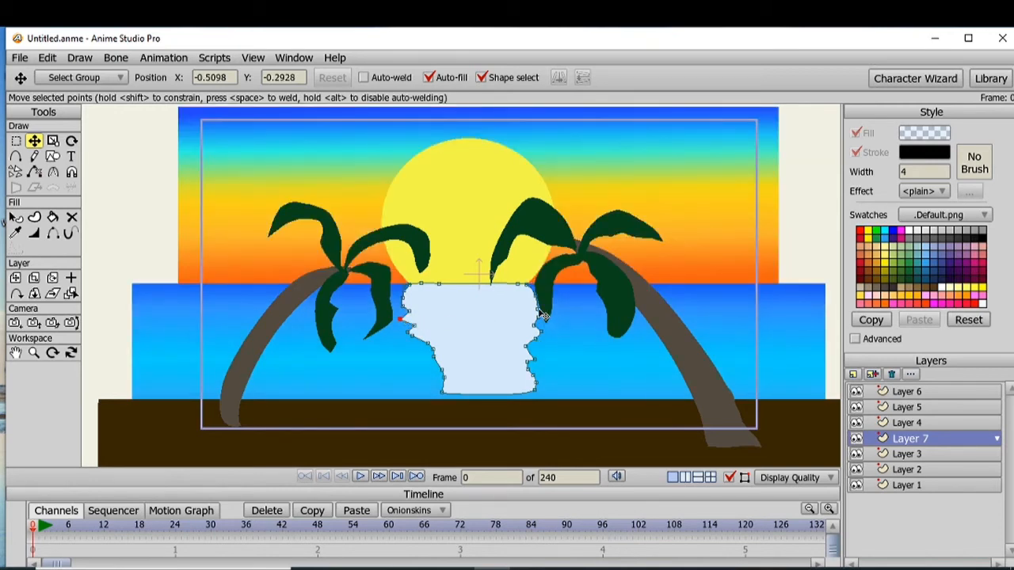
{"action": "left_click_drag", "start_coordinate": [541, 311], "coordinate": [547, 314]}
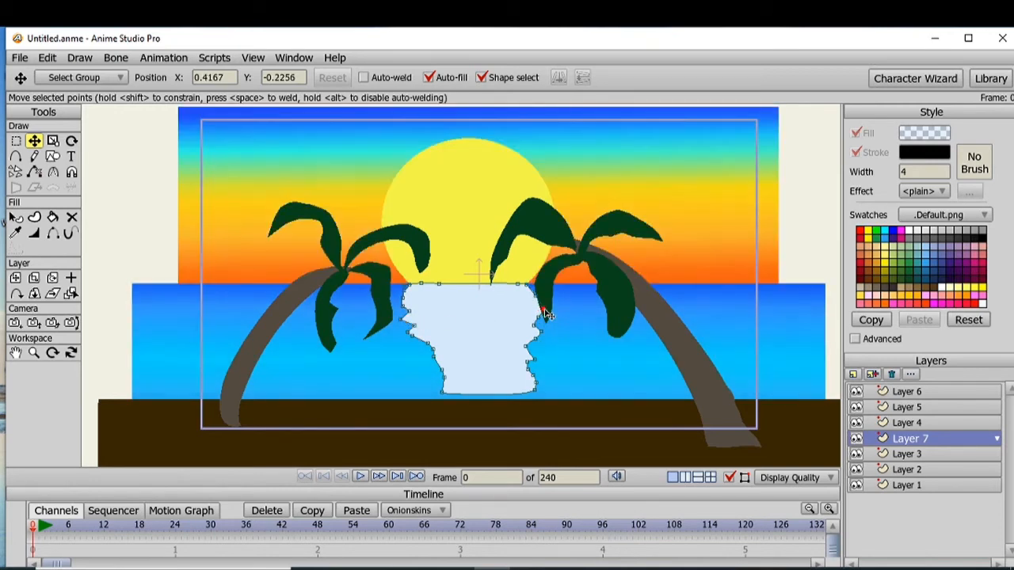
{"action": "left_click_drag", "start_coordinate": [526, 349], "coordinate": [536, 347]}
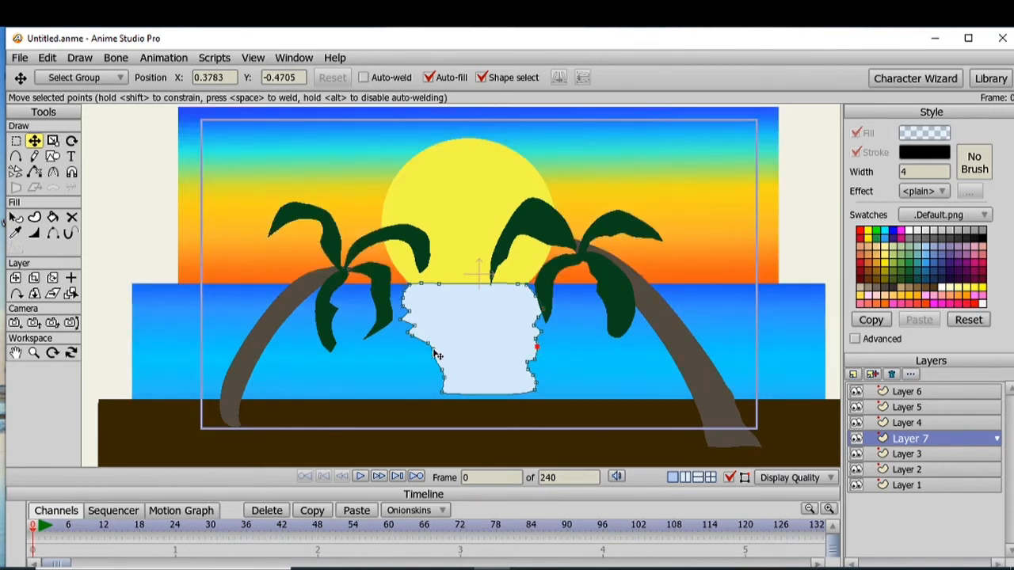
{"action": "mouse_move", "coordinate": [437, 356]}
{"action": "left_mouse_down"}
{"action": "mouse_move", "coordinate": [420, 352]}
{"action": "mouse_move", "coordinate": [432, 358]}
{"action": "left_mouse_up"}
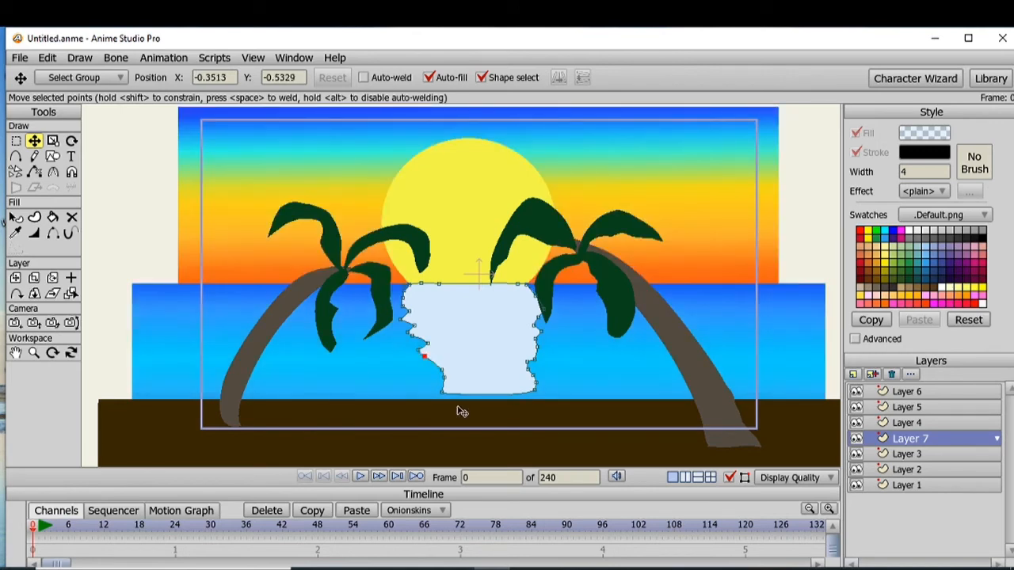
Nudge the reflection's lower-left corner and stretch its upper-right edge outward behind the right palm's hanging frond
{"action": "left_click", "coordinate": [446, 394]}
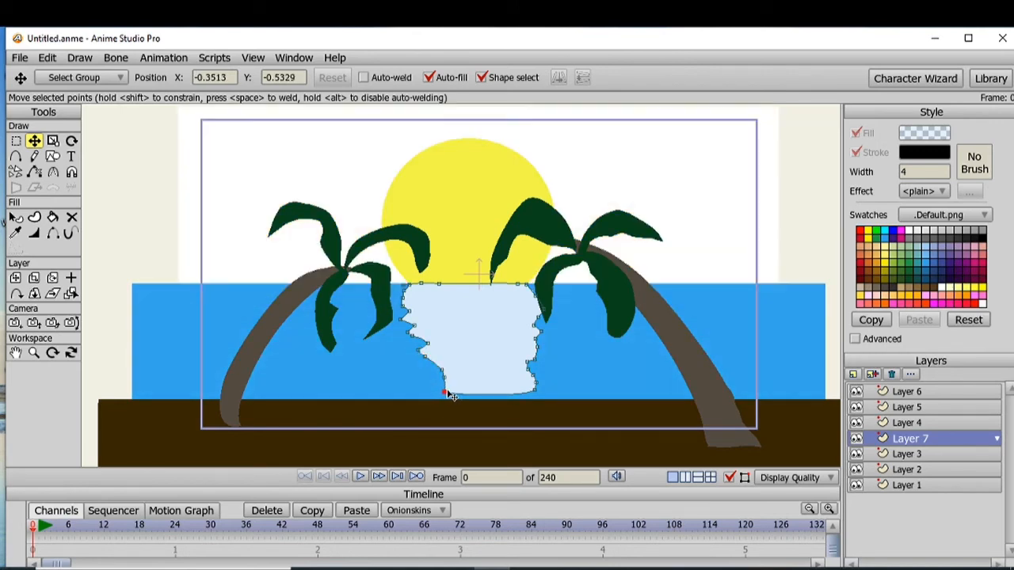
{"action": "left_click", "coordinate": [536, 326]}
{"action": "left_click", "coordinate": [544, 319]}
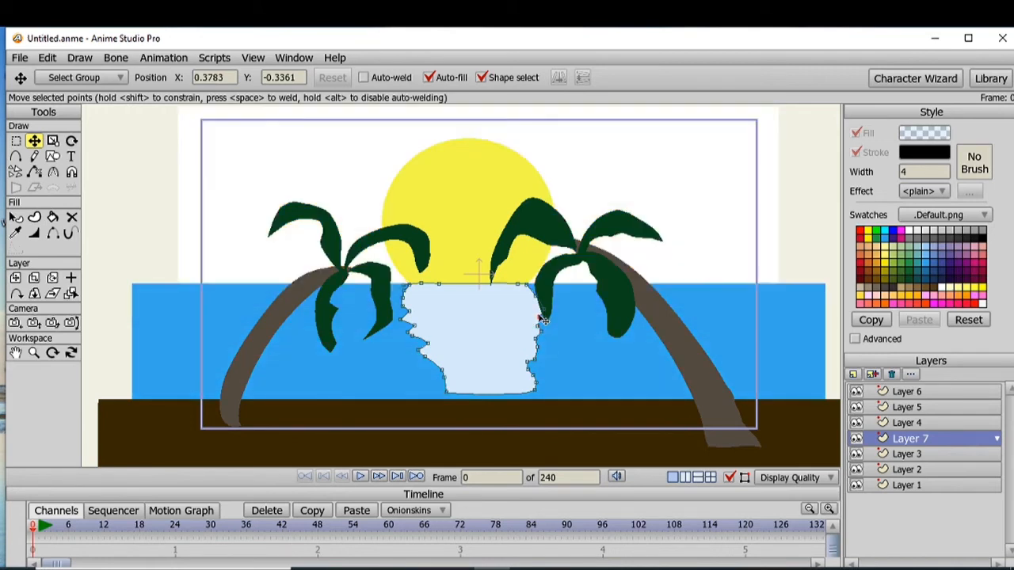
{"action": "left_click_drag", "start_coordinate": [547, 318], "coordinate": [555, 315]}
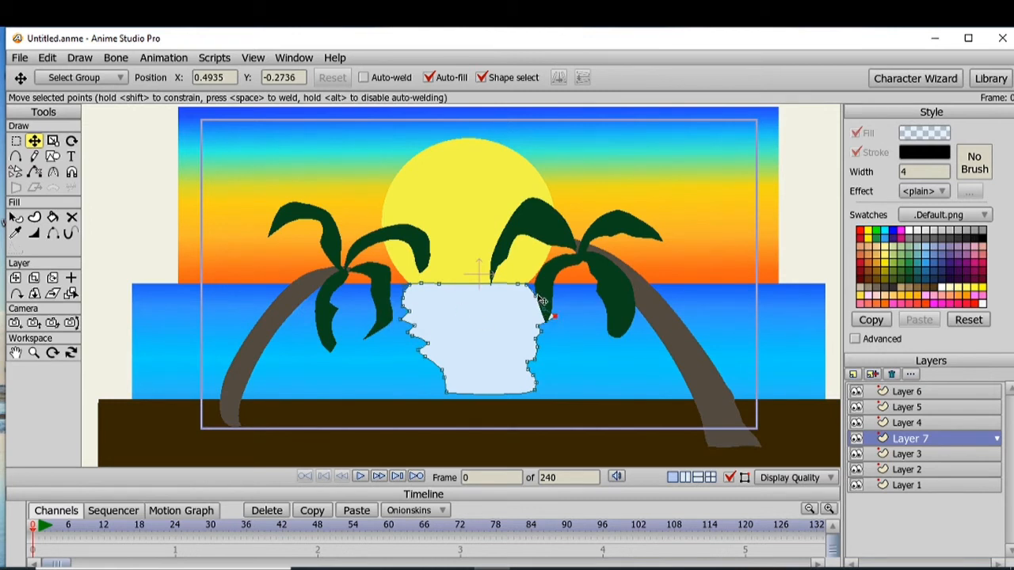
{"action": "left_click_drag", "start_coordinate": [549, 315], "coordinate": [557, 313]}
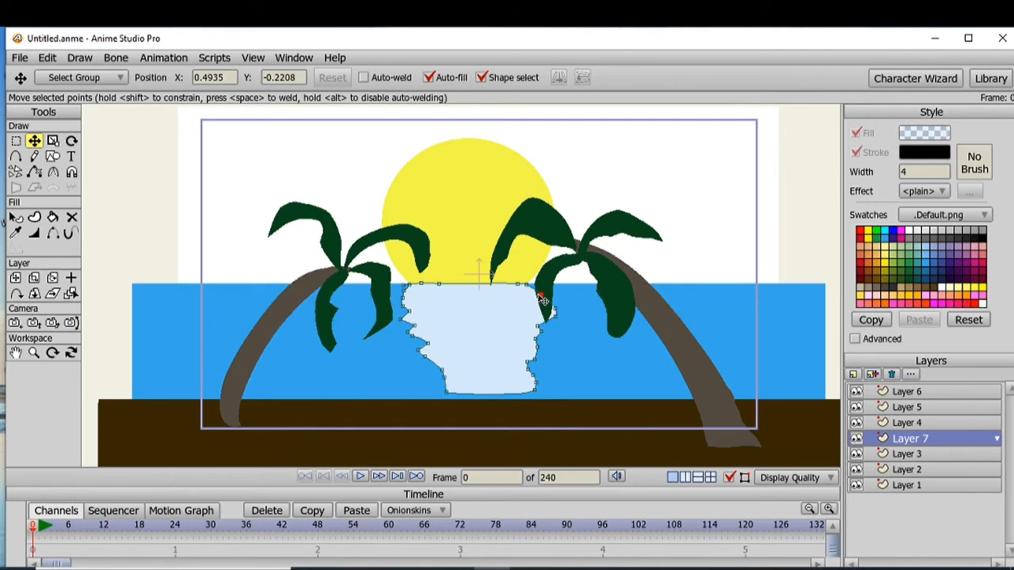
{"action": "left_click_drag", "start_coordinate": [539, 295], "coordinate": [542, 294]}
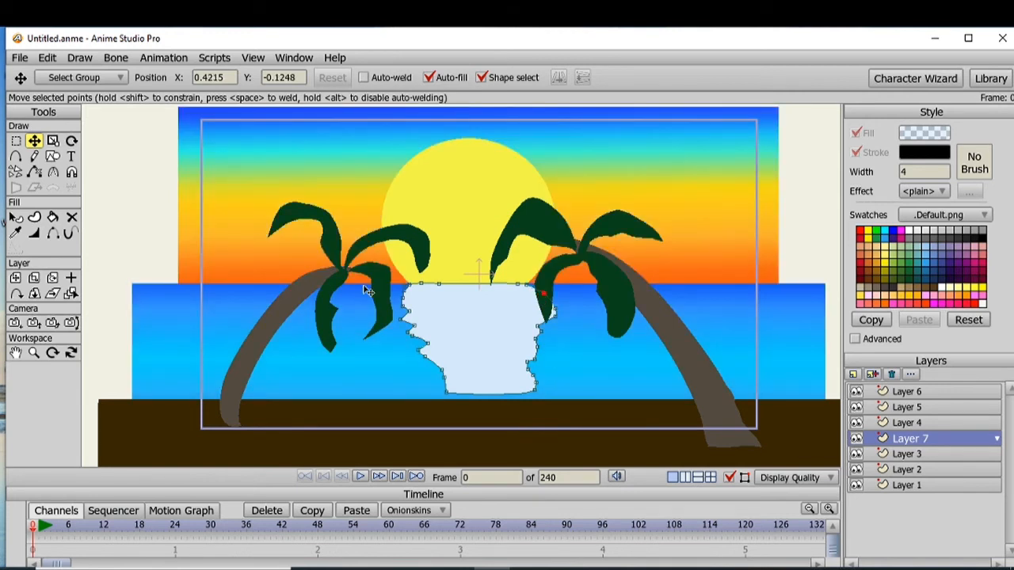
Render a preview of the scene to check the translucent reflection, and close it
{"action": "left_click", "coordinate": [19, 58]}
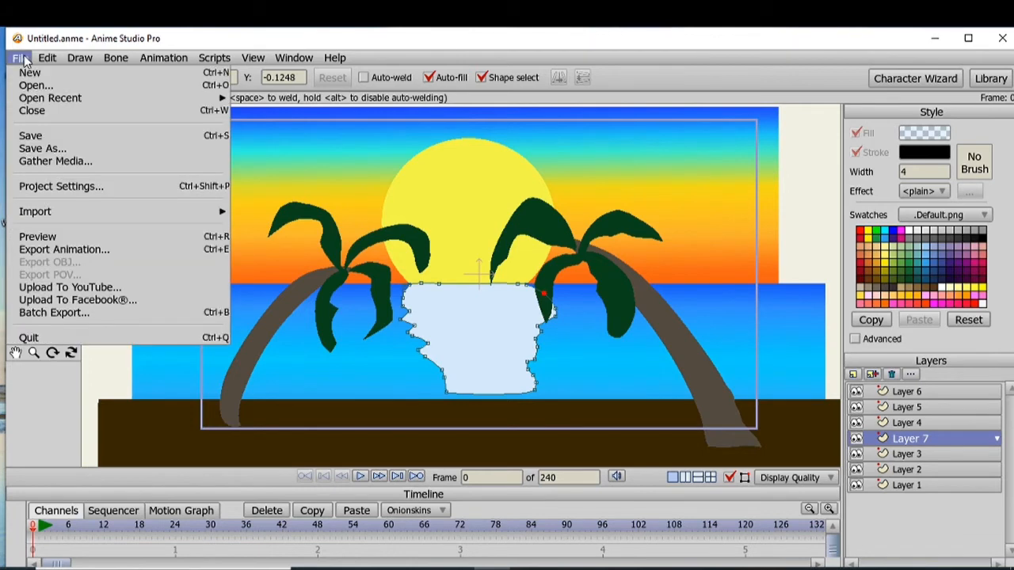
{"action": "left_click", "coordinate": [38, 236]}
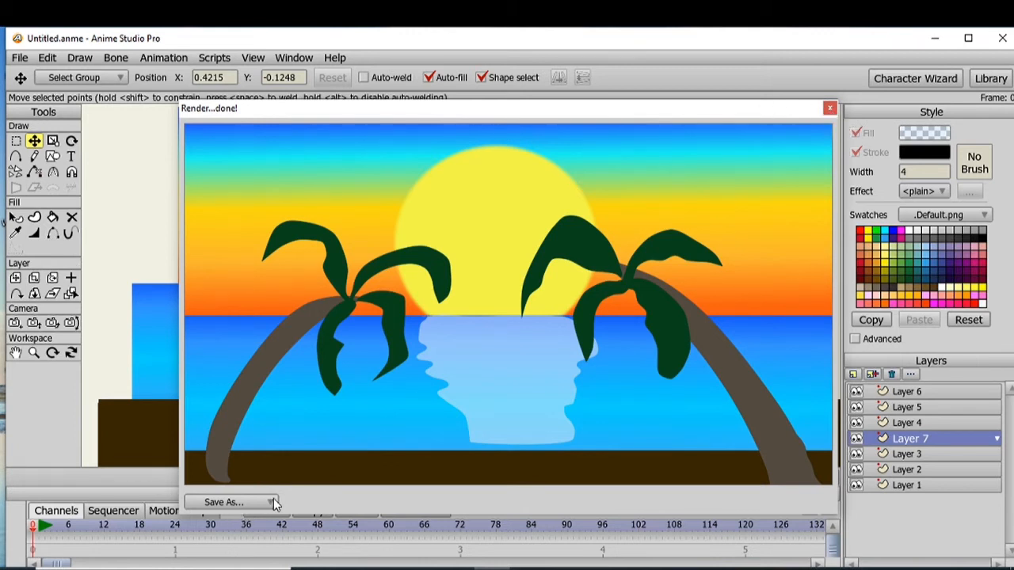
{"action": "left_click", "coordinate": [829, 108]}
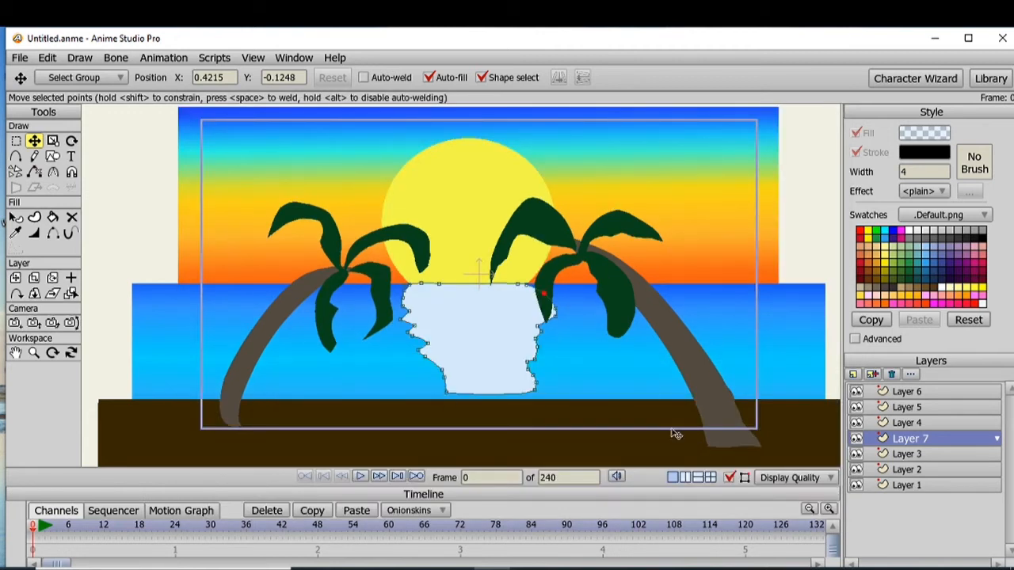
Select all points of the left palm tree on Layer 6 and move the tree down so its trunk extends below the frame
{"action": "left_click", "coordinate": [920, 395]}
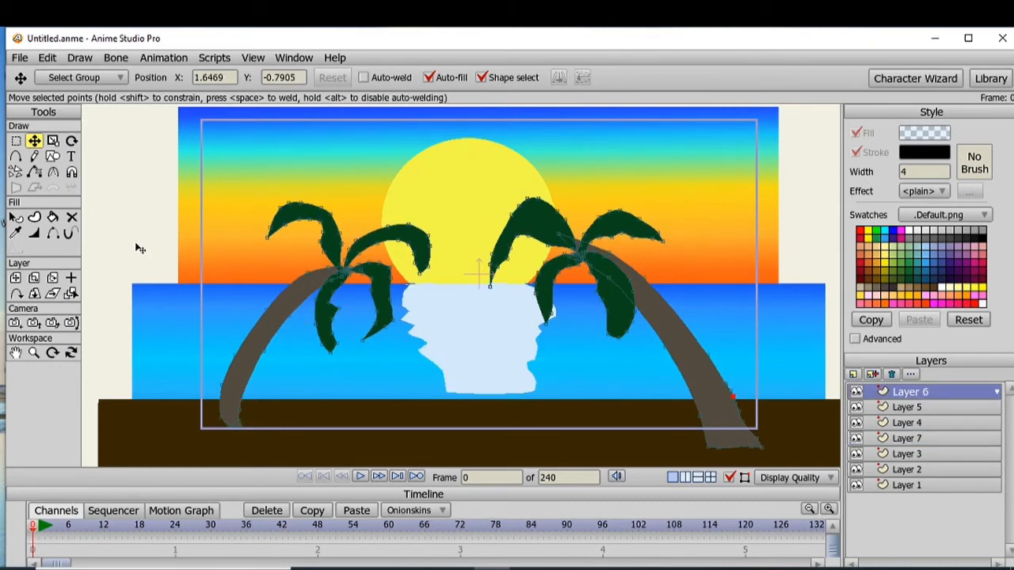
{"action": "left_click", "coordinate": [16, 142]}
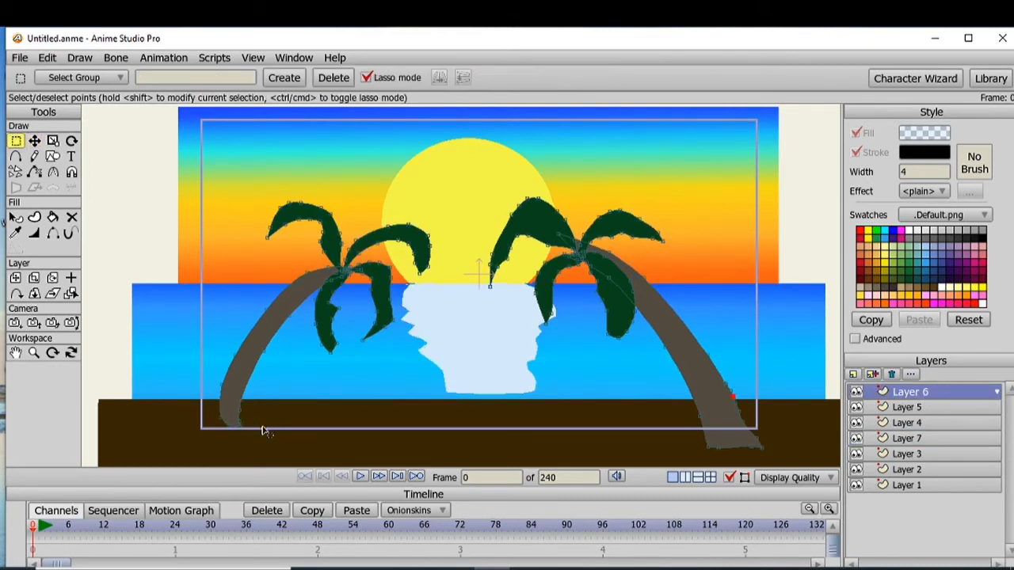
{"action": "mouse_move", "coordinate": [265, 427]}
{"action": "left_mouse_down"}
{"action": "mouse_move", "coordinate": [430, 351]}
{"action": "mouse_move", "coordinate": [478, 292]}
{"action": "mouse_move", "coordinate": [429, 188]}
{"action": "mouse_move", "coordinate": [324, 157]}
{"action": "mouse_move", "coordinate": [223, 196]}
{"action": "mouse_move", "coordinate": [151, 371]}
{"action": "mouse_move", "coordinate": [153, 434]}
{"action": "mouse_move", "coordinate": [201, 461]}
{"action": "mouse_move", "coordinate": [271, 420]}
{"action": "left_mouse_up"}
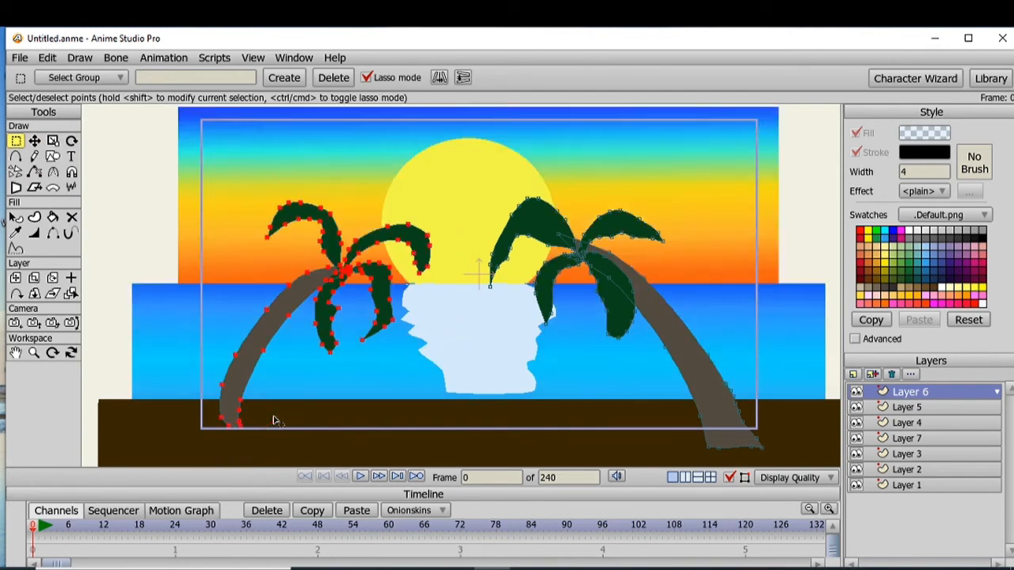
{"action": "left_click", "coordinate": [35, 142]}
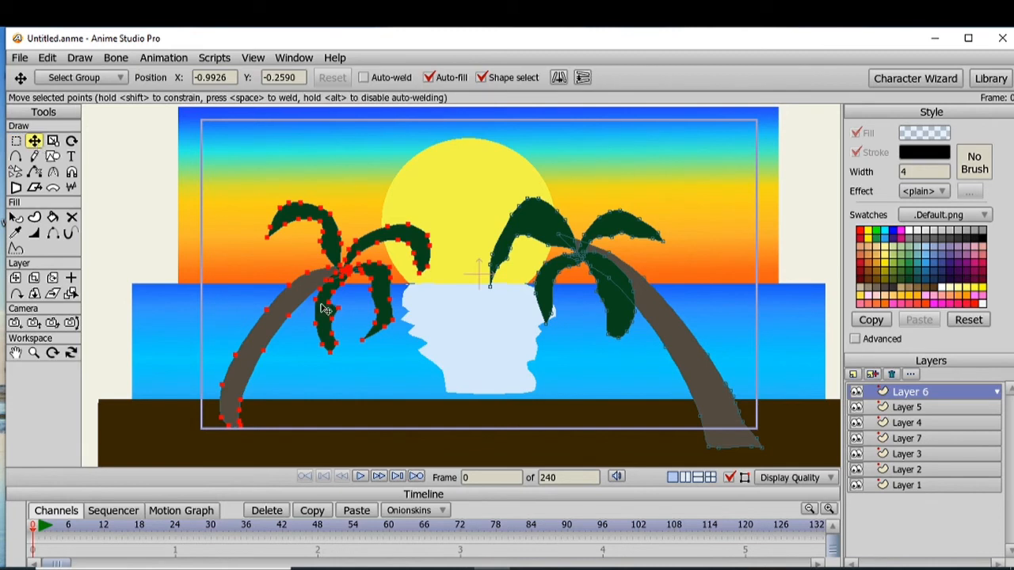
{"action": "left_click_drag", "start_coordinate": [417, 336], "coordinate": [412, 362]}
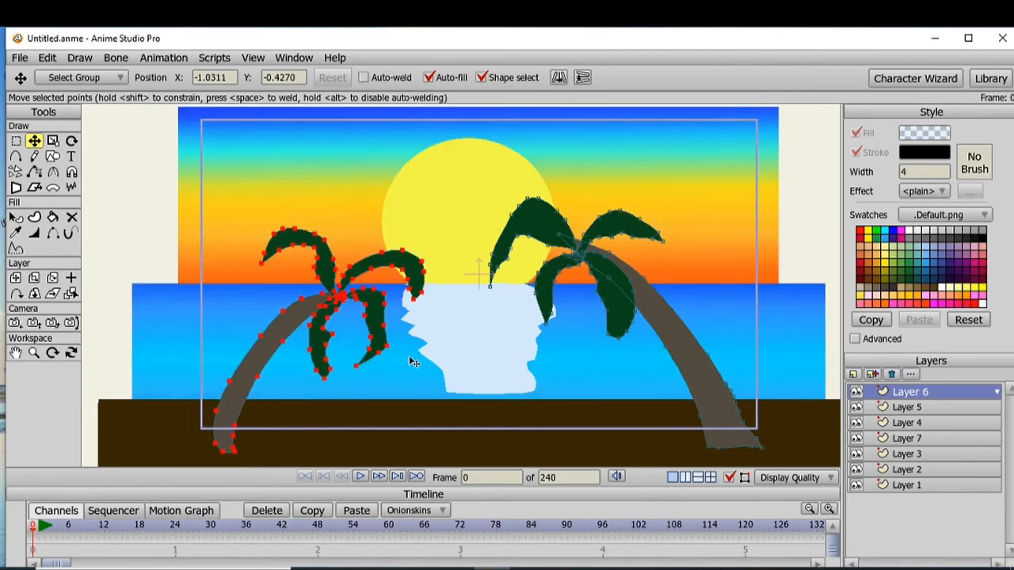
Render a preview of the scene and save it as a PNG named beachscene002 in the teespringshirts folder
{"action": "left_click", "coordinate": [21, 59]}
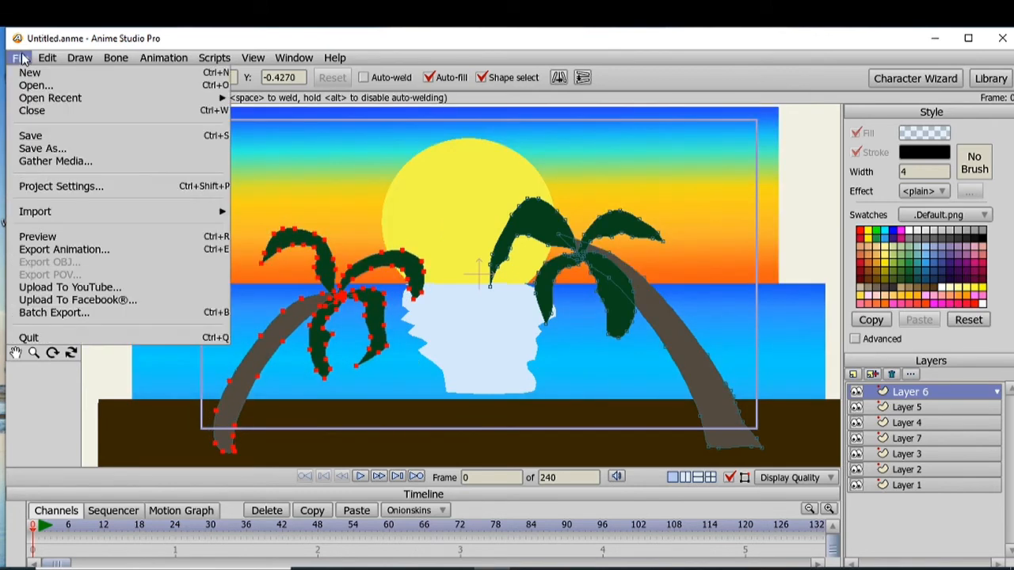
{"action": "left_click", "coordinate": [73, 237]}
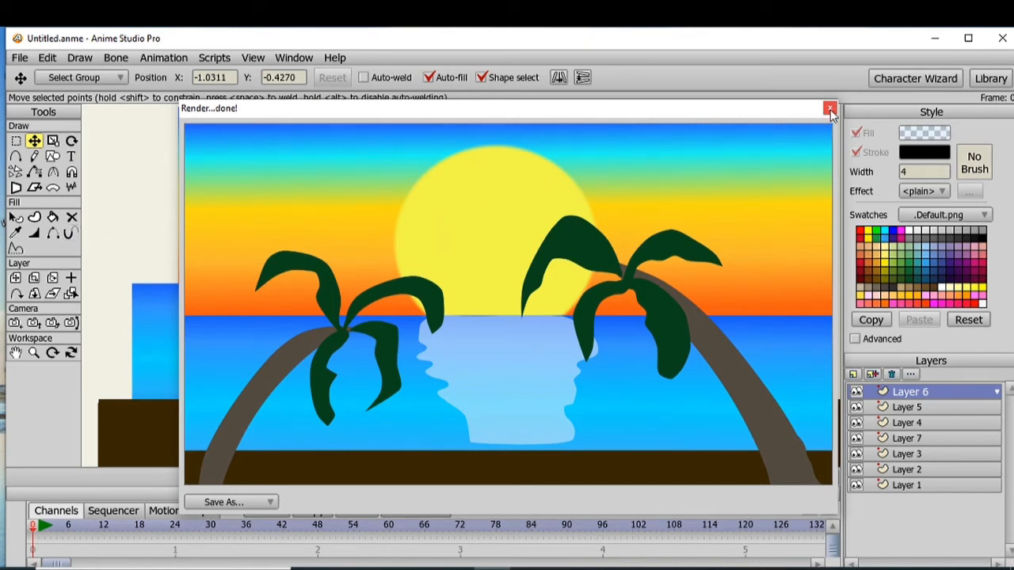
{"action": "left_click", "coordinate": [270, 503]}
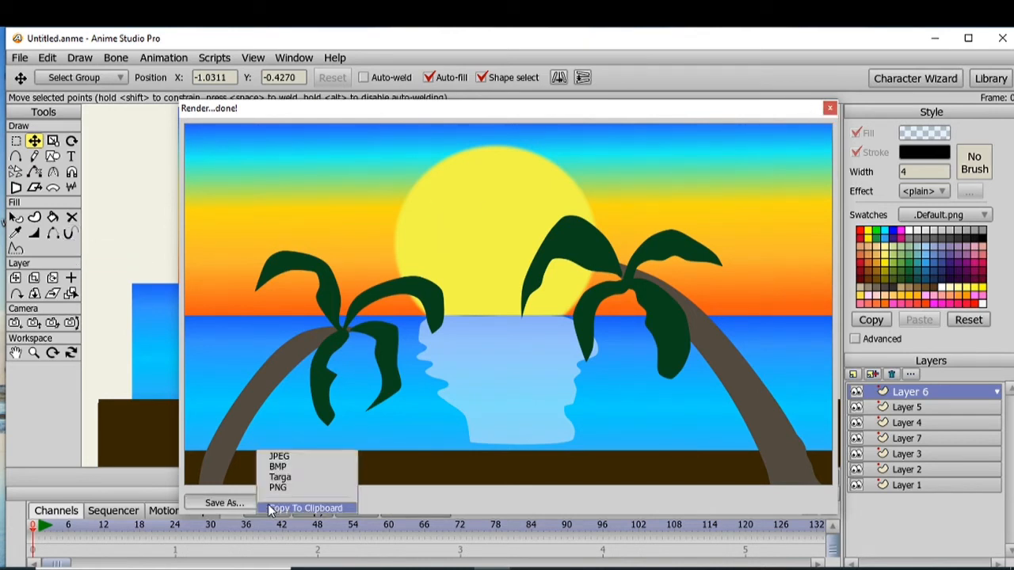
{"action": "left_click", "coordinate": [300, 487]}
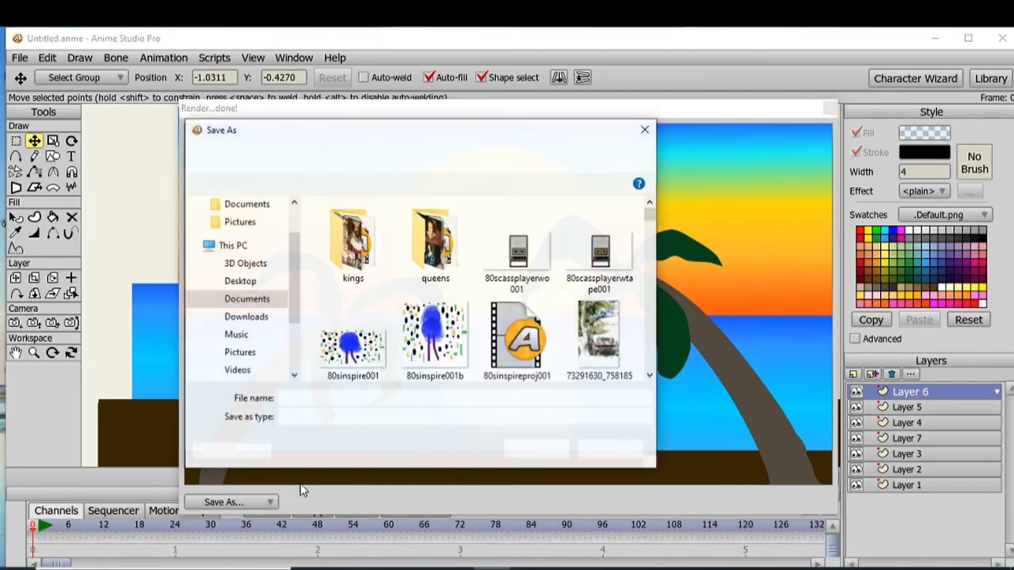
{"action": "type", "text": "b"}
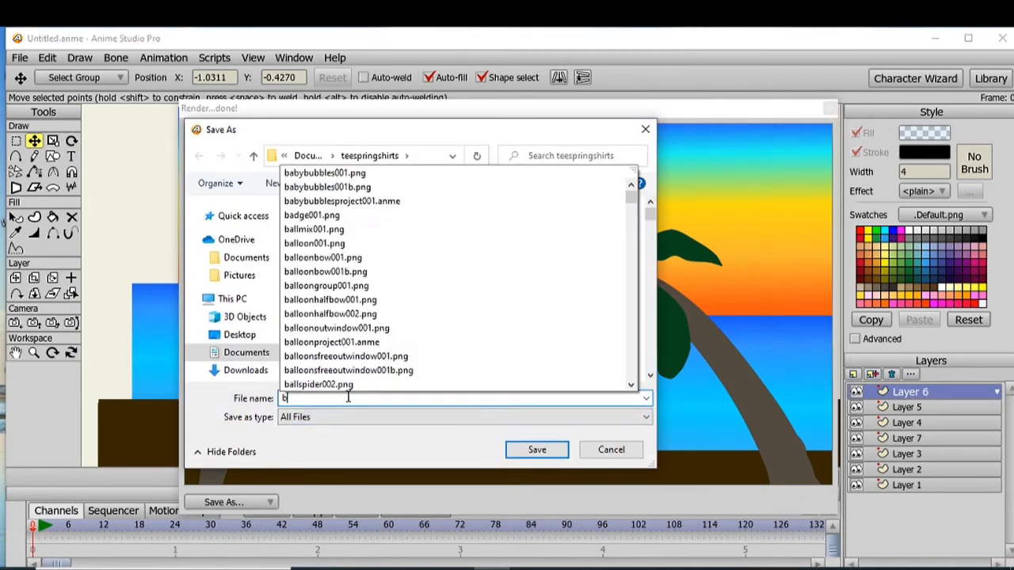
{"action": "type", "text": "eachsc"}
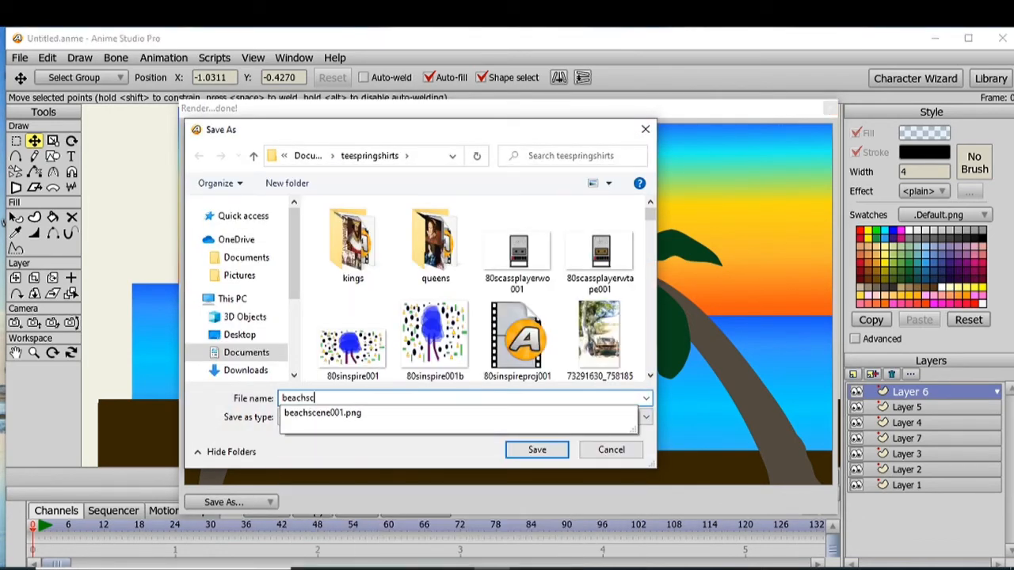
{"action": "type", "text": "ene002"}
{"action": "left_click", "coordinate": [559, 449]}
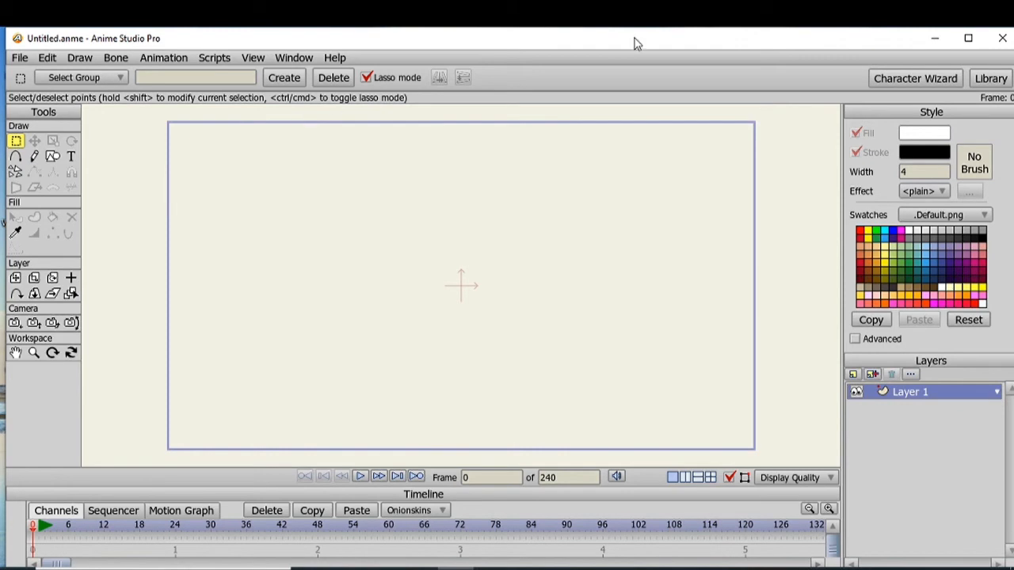
{"action": "left_click", "coordinate": [19, 58]}
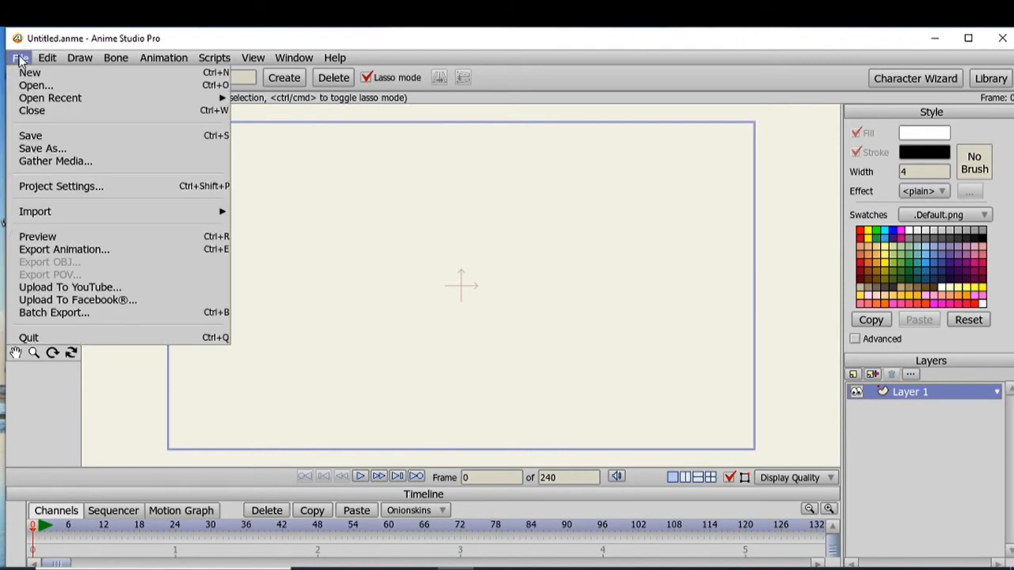
{"action": "mouse_move", "coordinate": [62, 213]}
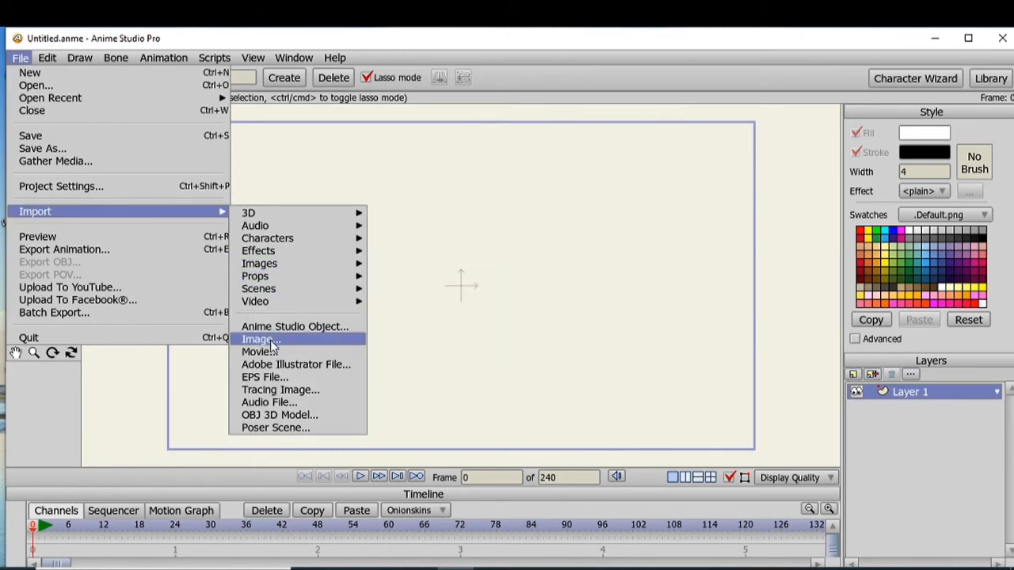
{"action": "left_click", "coordinate": [634, 69]}
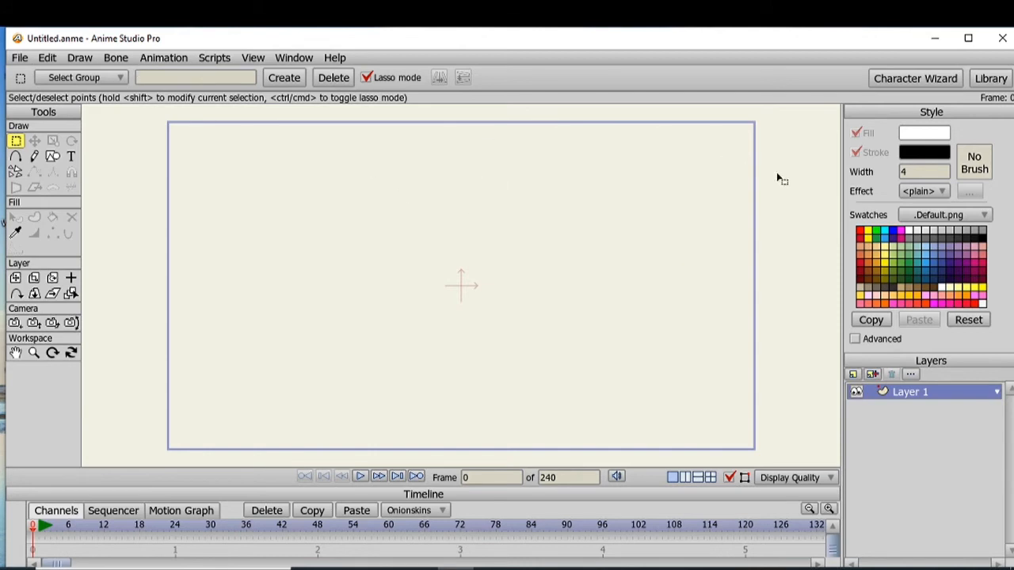
Set the shape effect to Image Texture using beachscene002.png with the Tile fill mode
{"action": "left_click", "coordinate": [942, 191]}
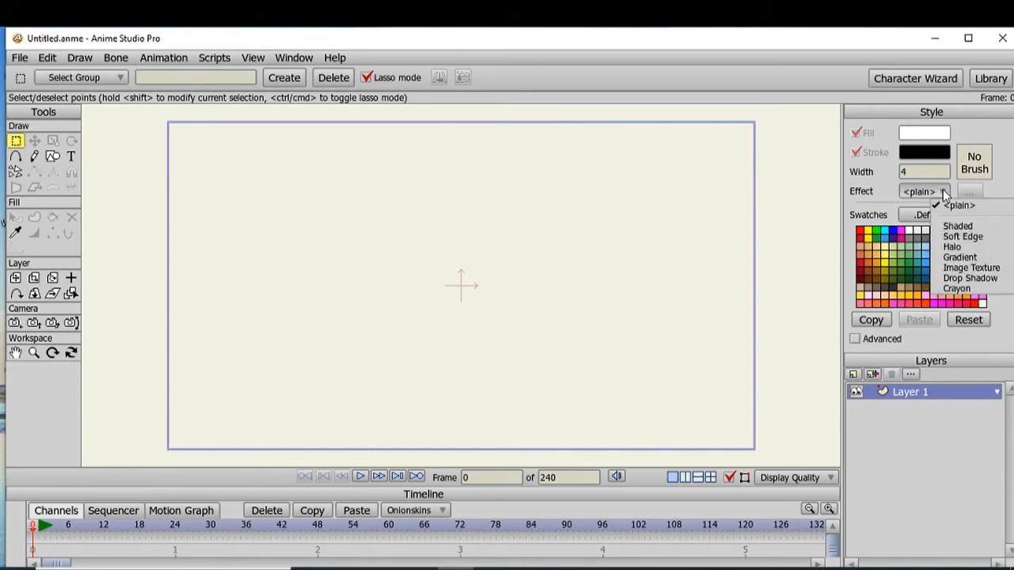
{"action": "left_click", "coordinate": [958, 269]}
{"action": "left_click", "coordinate": [622, 248]}
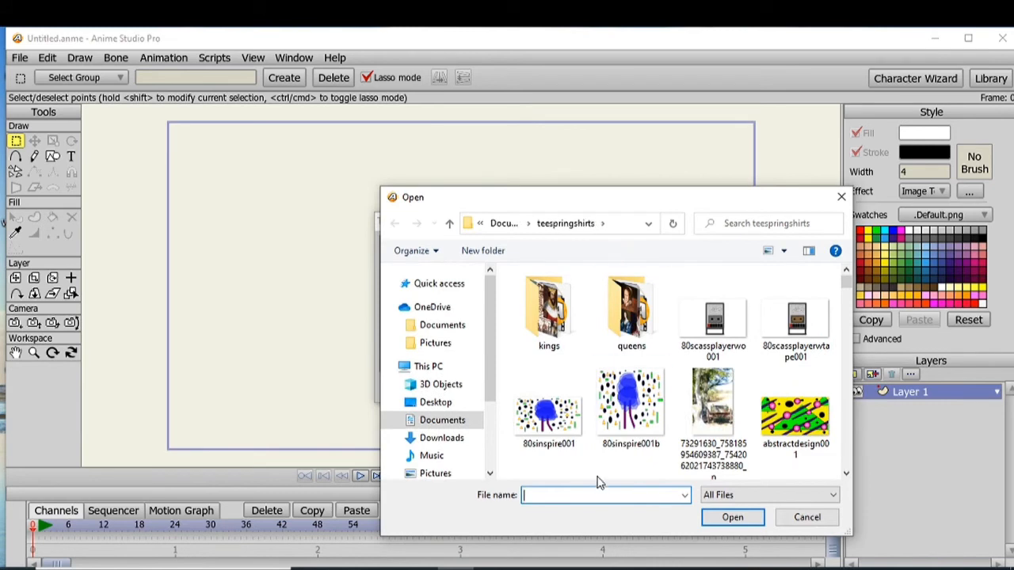
{"action": "type", "text": "be"}
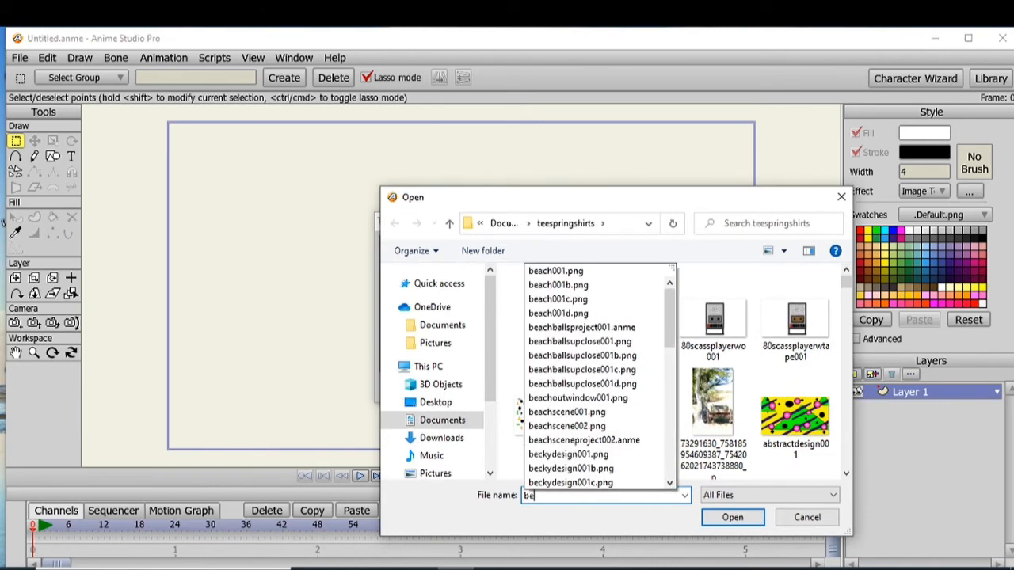
{"action": "type", "text": "achscene"}
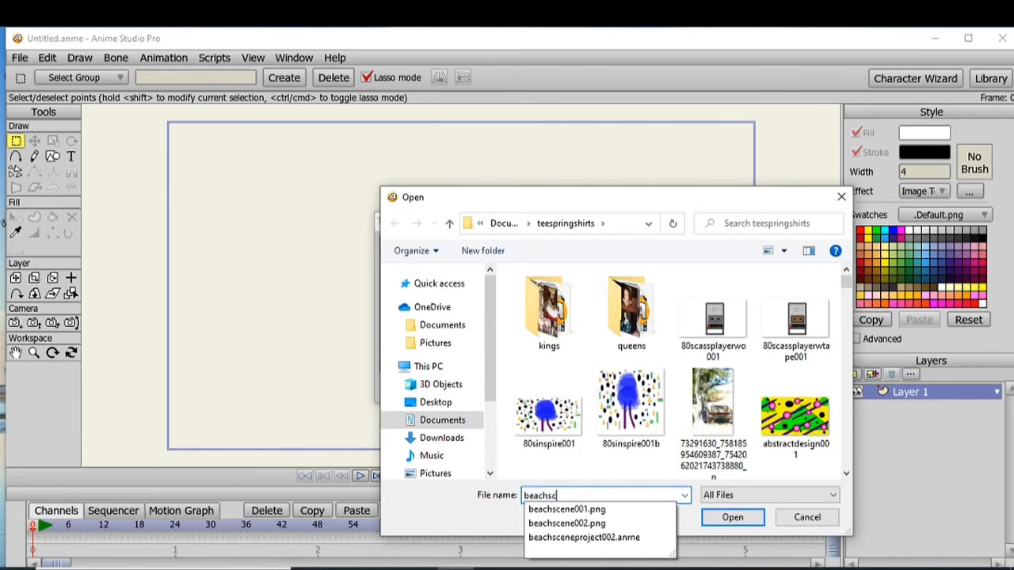
{"action": "left_click", "coordinate": [598, 524]}
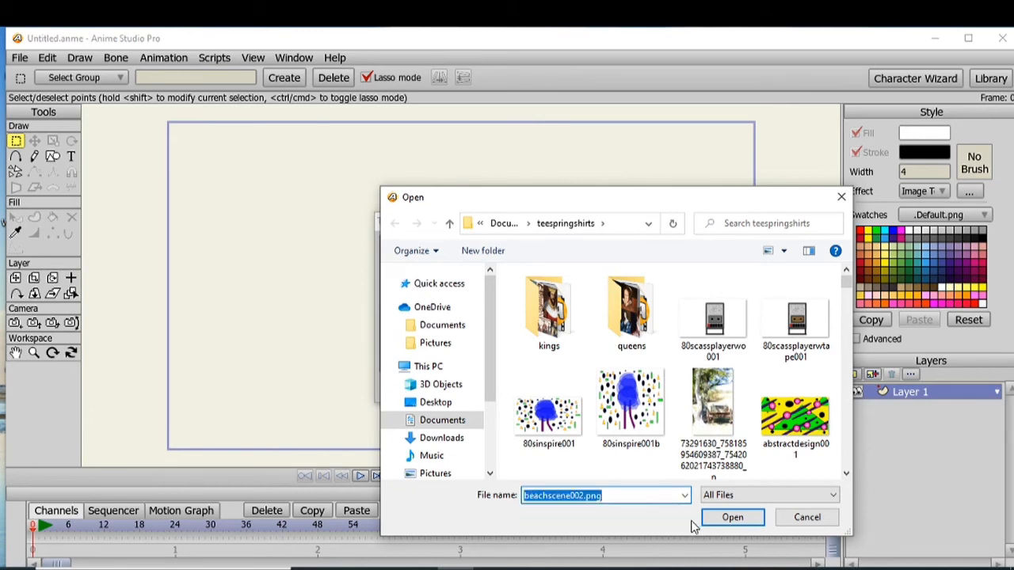
{"action": "left_click", "coordinate": [723, 521]}
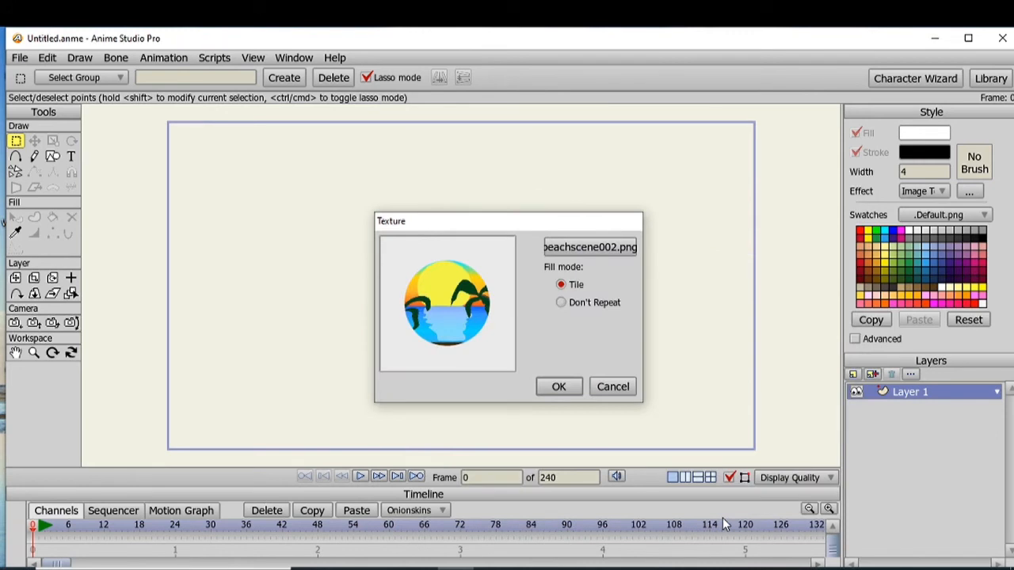
{"action": "left_click", "coordinate": [559, 387]}
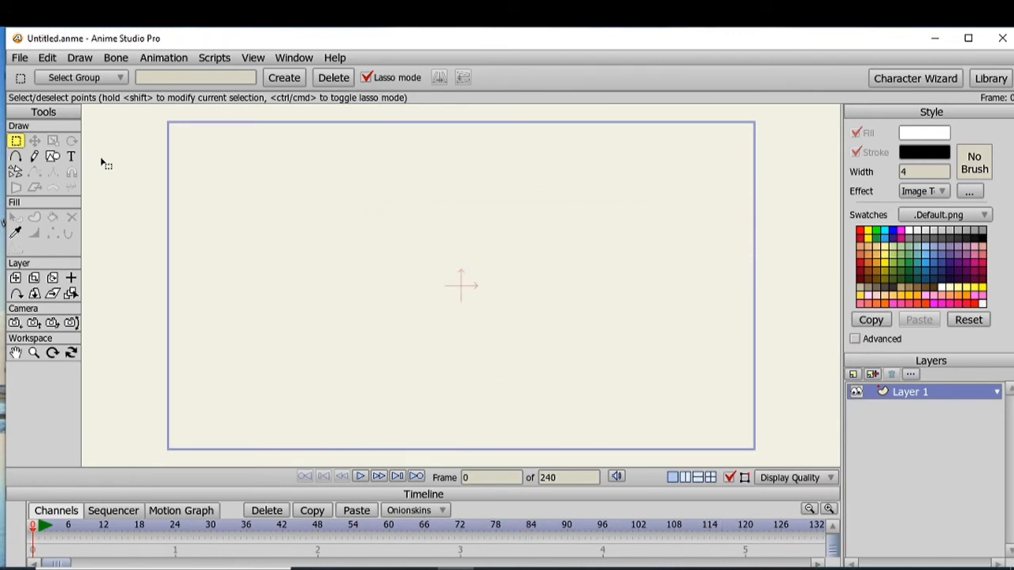
Choose the Draw Shape tool and set the stroke colour to dark blue 0431A2
{"action": "left_click", "coordinate": [52, 156]}
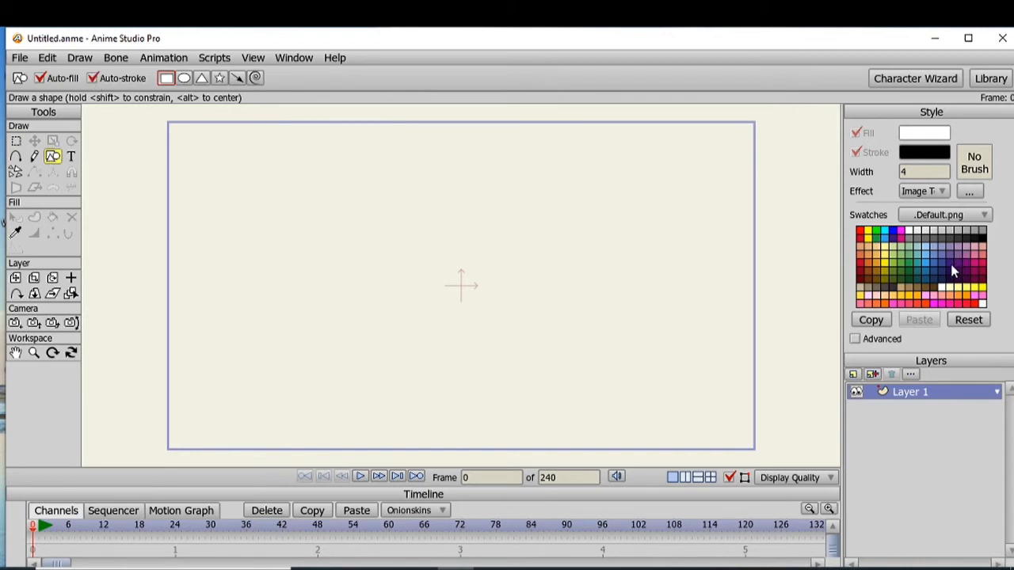
{"action": "left_click", "coordinate": [943, 158]}
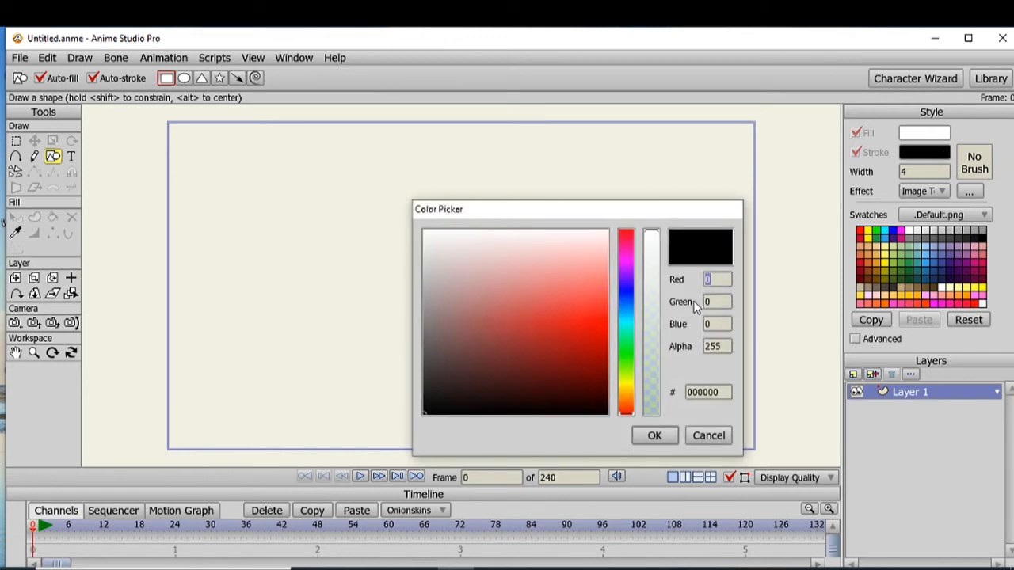
{"action": "left_click", "coordinate": [626, 300]}
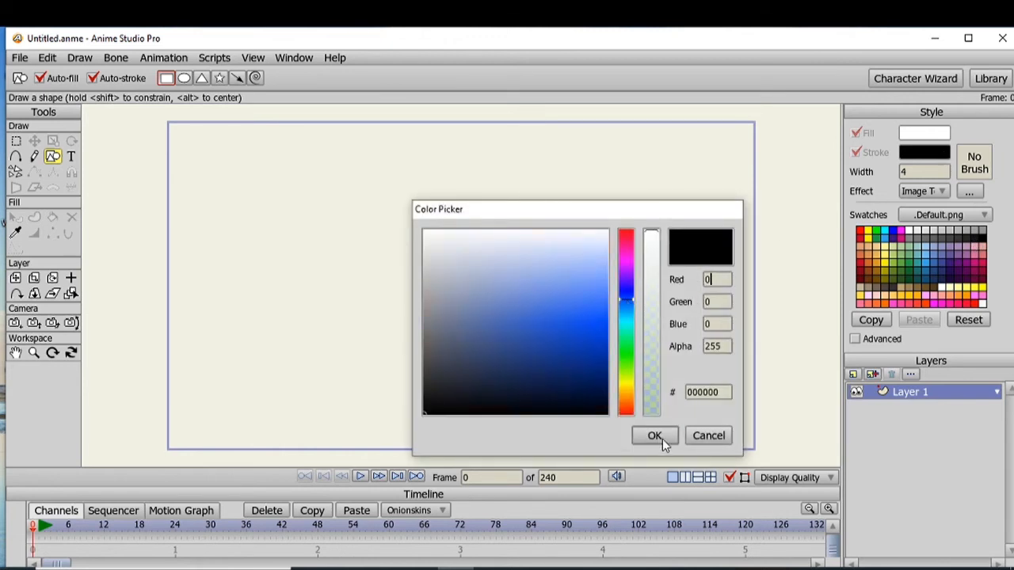
{"action": "left_click", "coordinate": [598, 354]}
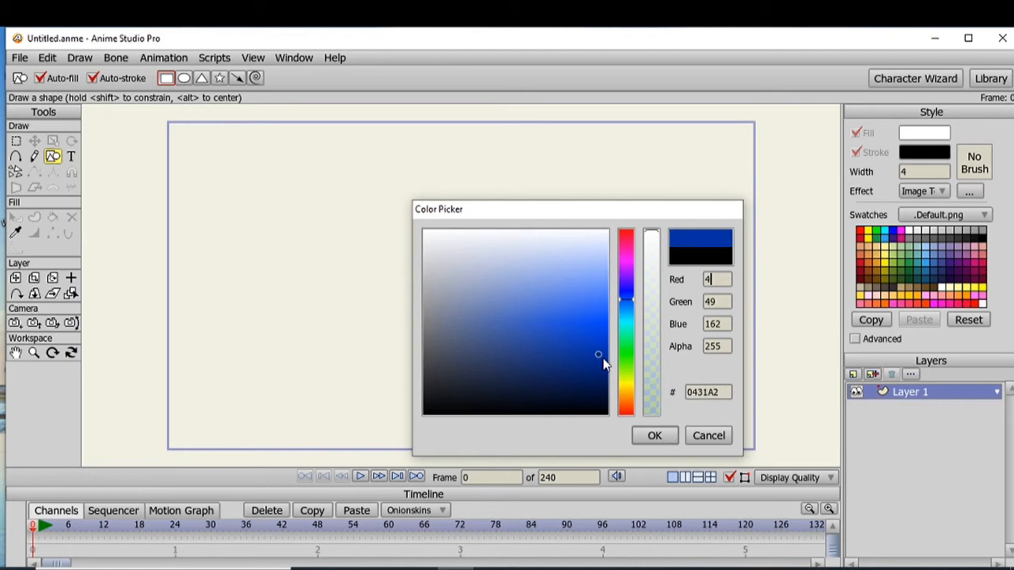
{"action": "left_click", "coordinate": [654, 437]}
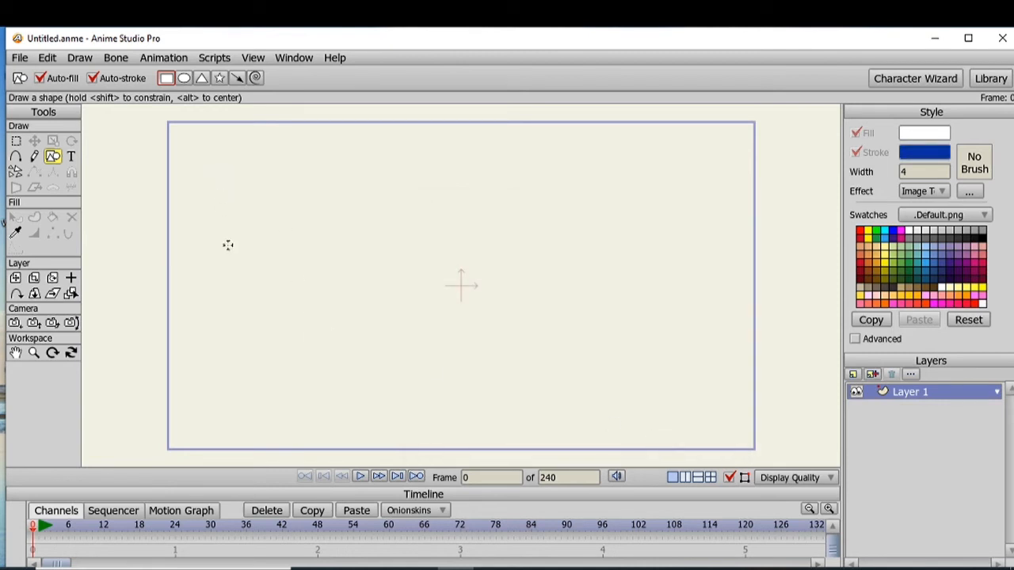
{"action": "left_click_drag", "start_coordinate": [211, 220], "coordinate": [428, 326]}
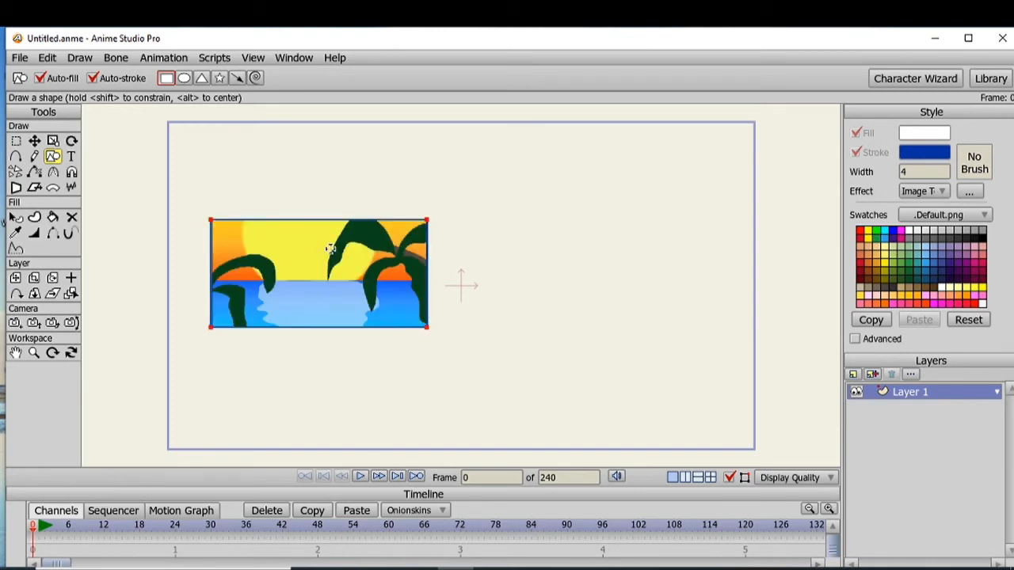
{"action": "left_click", "coordinate": [48, 58]}
{"action": "left_click", "coordinate": [51, 73]}
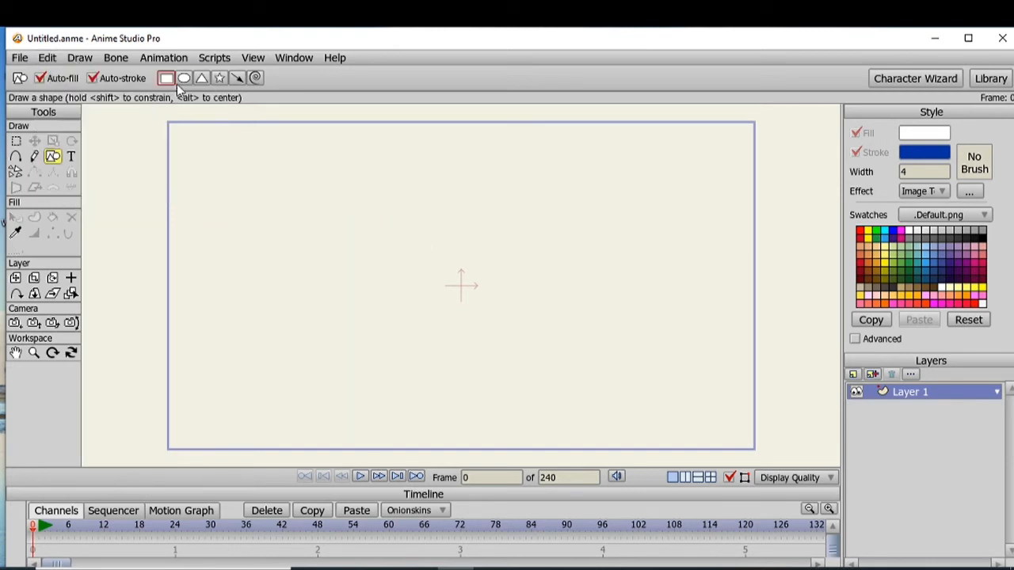
Draw a wide oval across the lower middle of the frame and thicken its outline to a width of about 8.87
{"action": "left_click", "coordinate": [184, 78]}
{"action": "left_click_drag", "start_coordinate": [269, 230], "coordinate": [645, 426]}
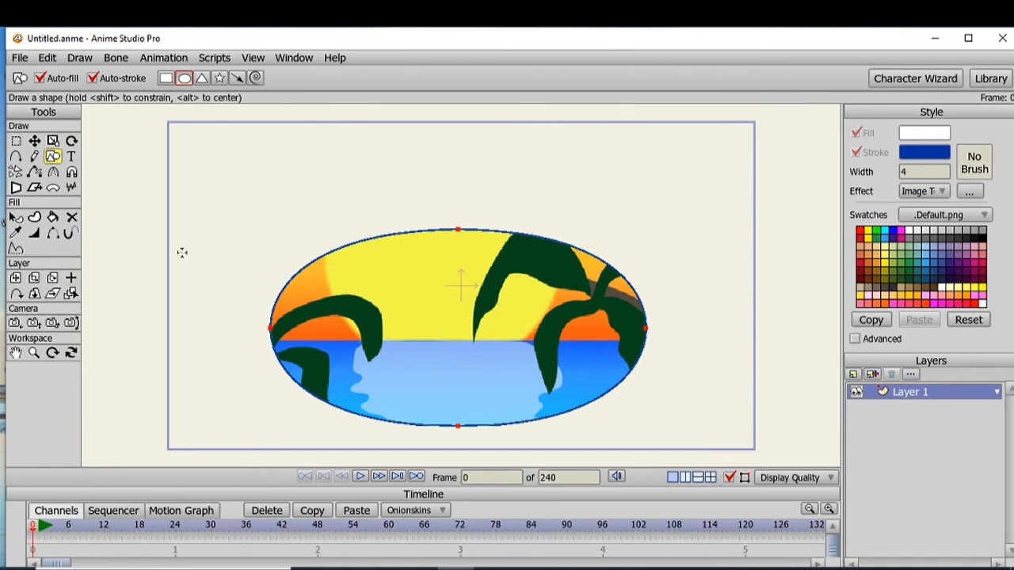
{"action": "left_click", "coordinate": [33, 234]}
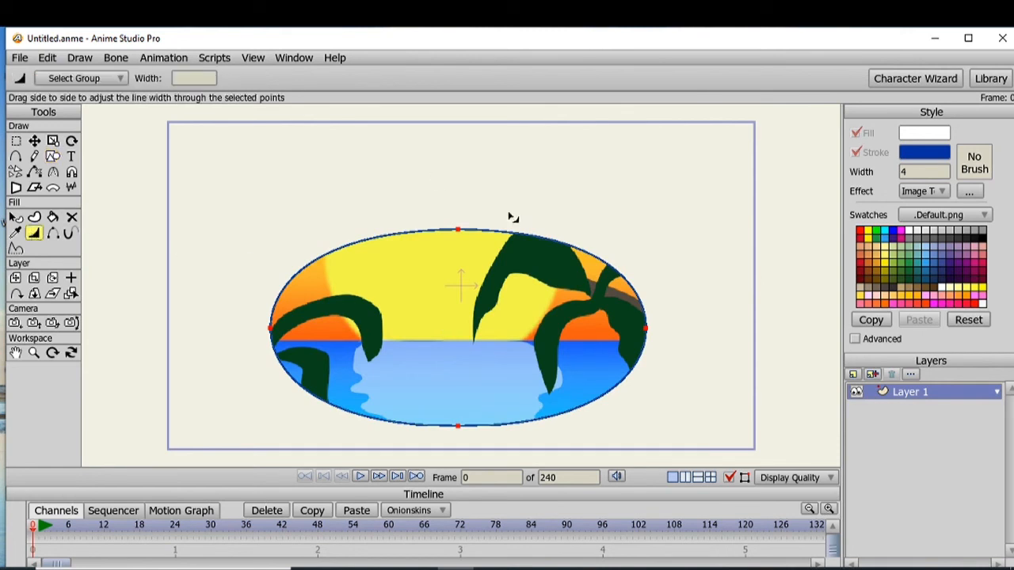
{"action": "left_click_drag", "start_coordinate": [508, 221], "coordinate": [565, 212]}
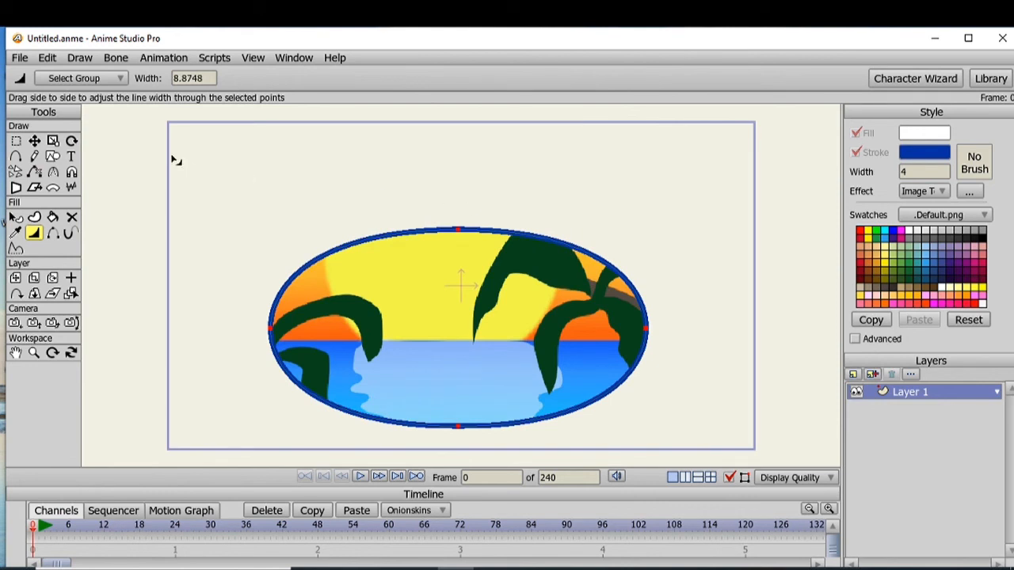
Enlarge the oval to about four fifths of the frame's width and move it up so it sits fully inside the frame
{"action": "left_click", "coordinate": [53, 141]}
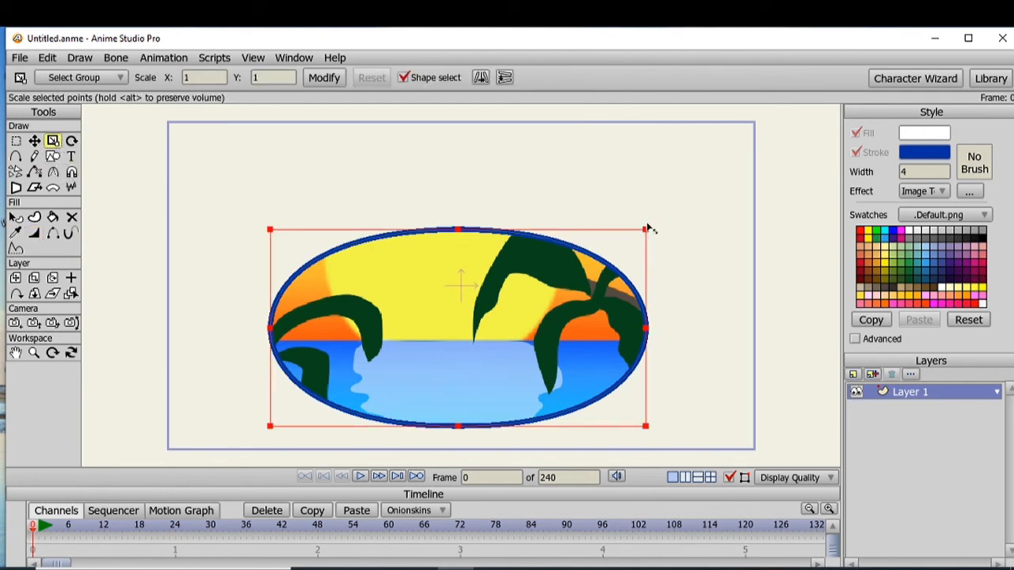
{"action": "left_click_drag", "start_coordinate": [648, 229], "coordinate": [693, 205]}
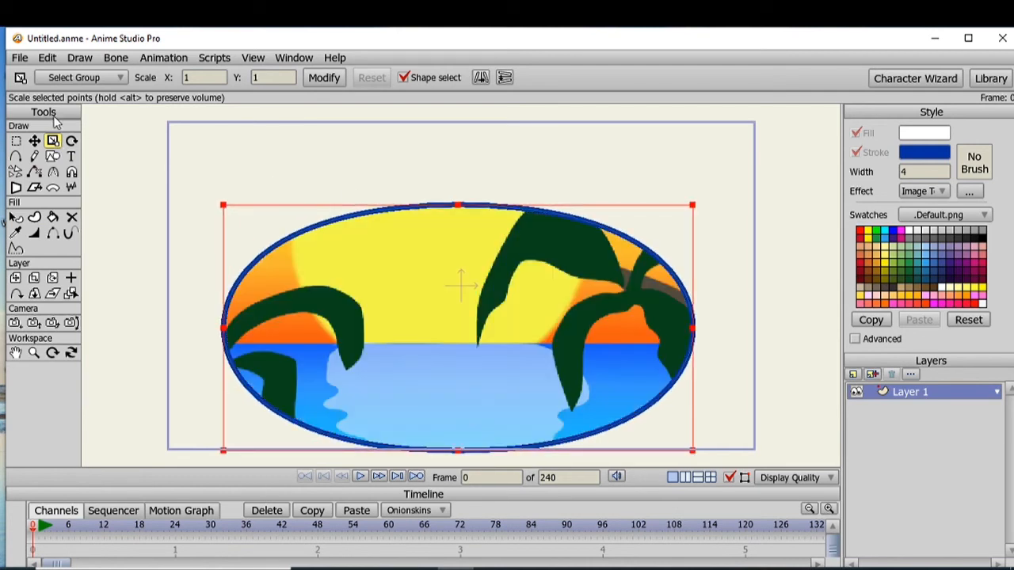
{"action": "left_click", "coordinate": [34, 141]}
{"action": "left_click_drag", "start_coordinate": [431, 329], "coordinate": [436, 317]}
Shrink the oval's image texture with its effect handle so the whole beach scene fits inside the outline
{"action": "left_click", "coordinate": [16, 218]}
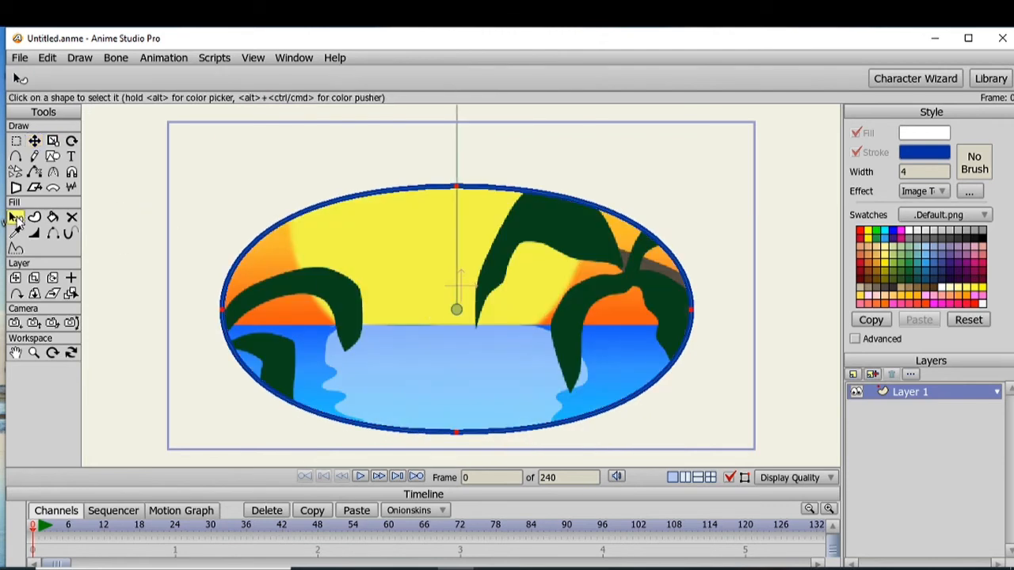
{"action": "left_click", "coordinate": [33, 354]}
{"action": "left_click_drag", "start_coordinate": [529, 271], "coordinate": [400, 294]}
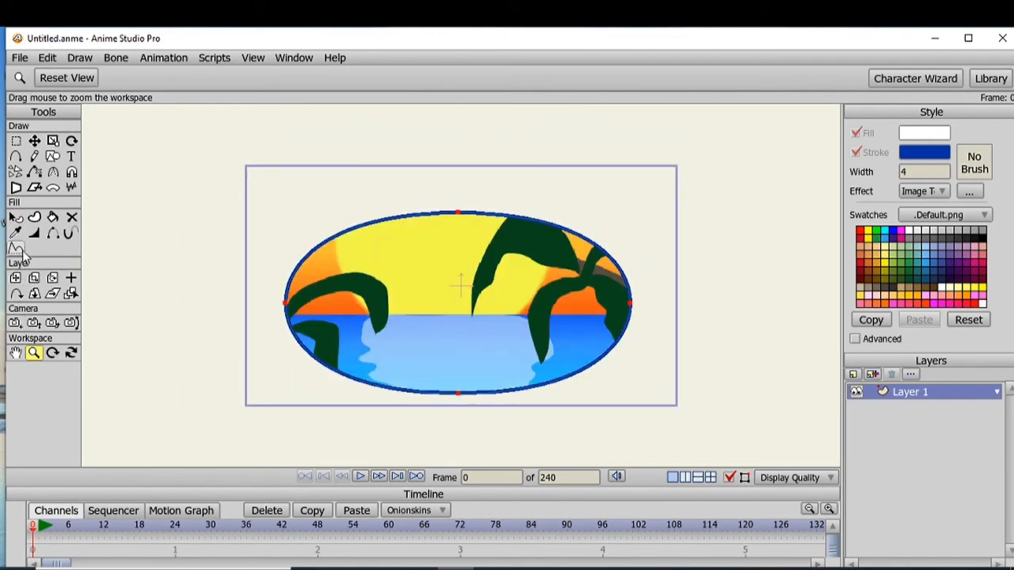
{"action": "left_click", "coordinate": [15, 217]}
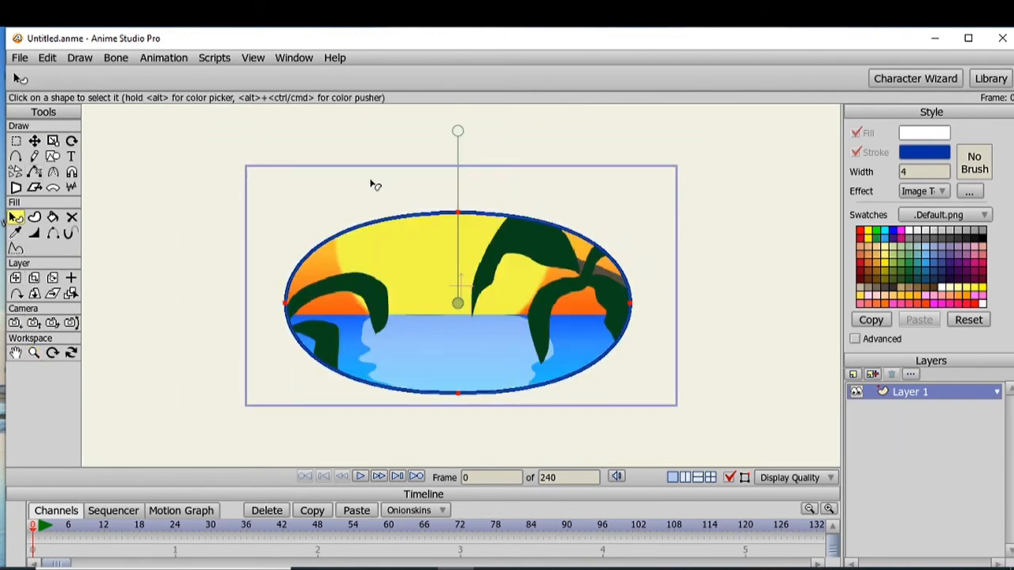
{"action": "left_click_drag", "start_coordinate": [458, 131], "coordinate": [461, 222]}
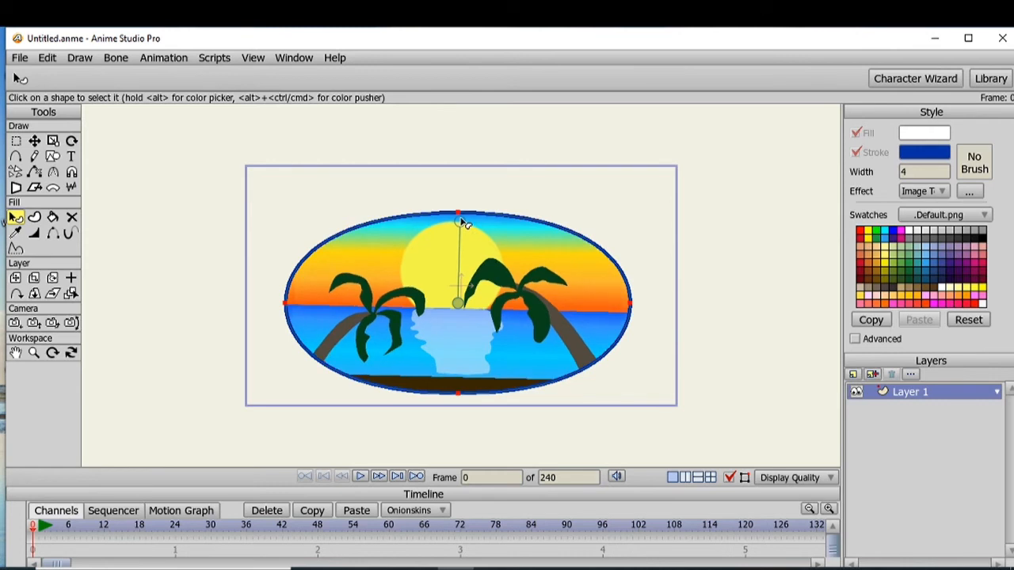
Add a new vector layer above the oval's layer and set the shape effect to plain
{"action": "left_click", "coordinate": [35, 356]}
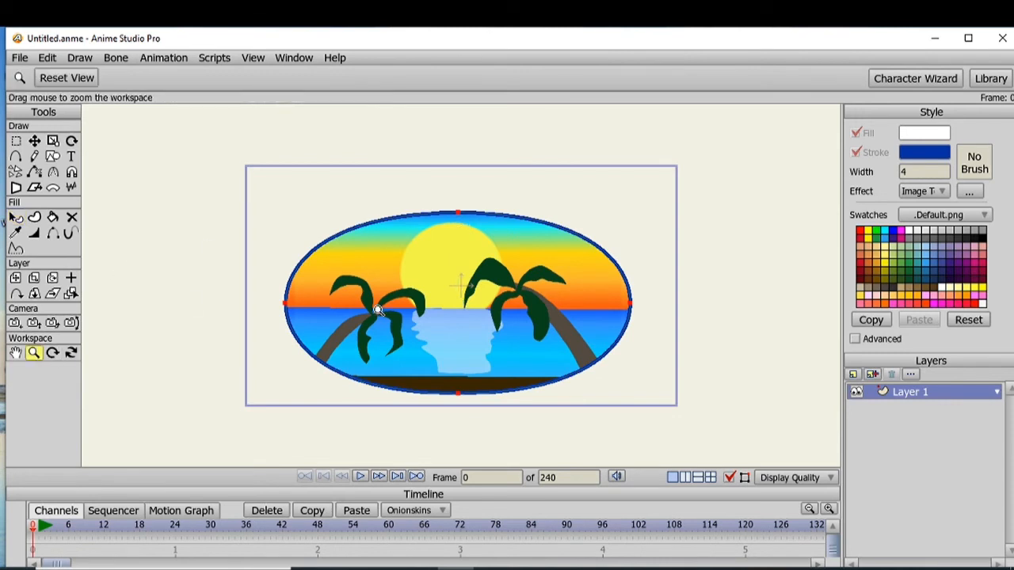
{"action": "left_click_drag", "start_coordinate": [377, 311], "coordinate": [444, 312]}
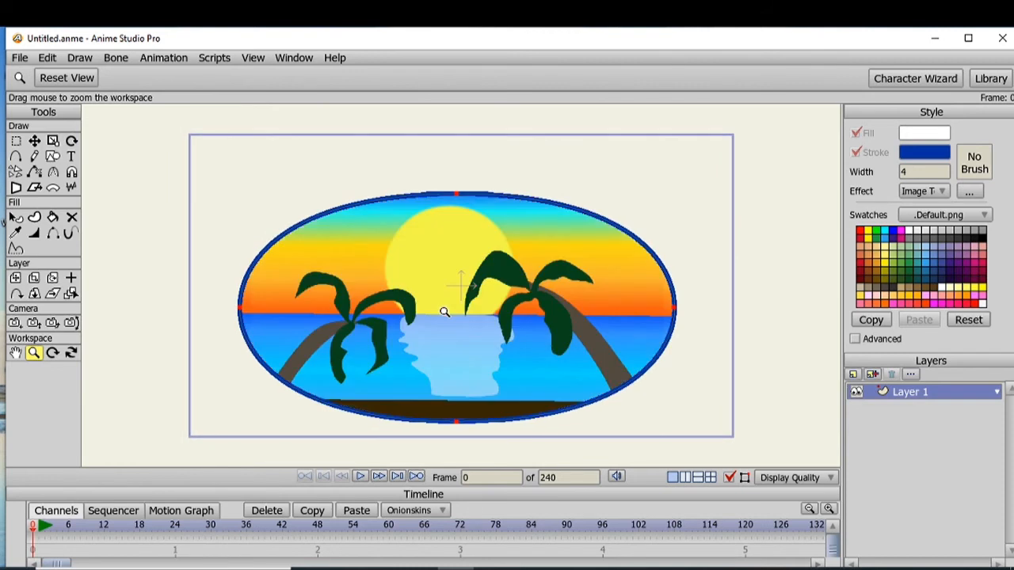
{"action": "left_click", "coordinate": [854, 374]}
{"action": "left_click", "coordinate": [863, 388]}
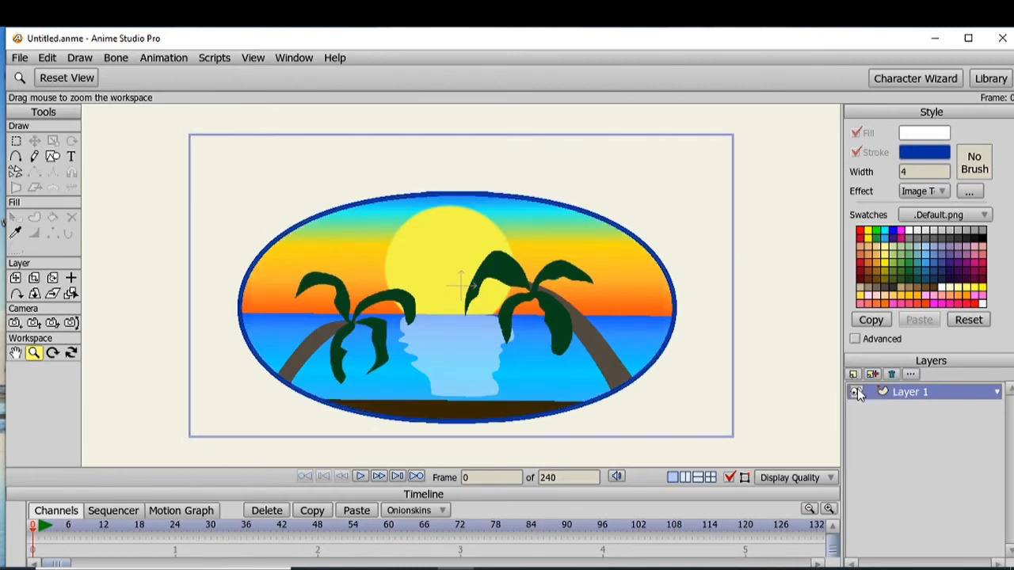
{"action": "left_click", "coordinate": [941, 191]}
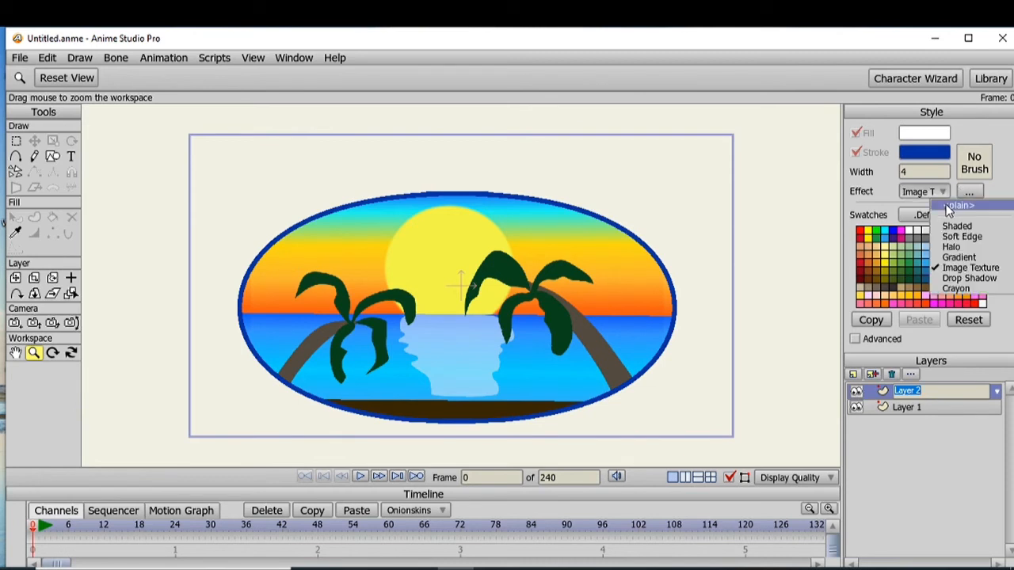
{"action": "left_click", "coordinate": [951, 206]}
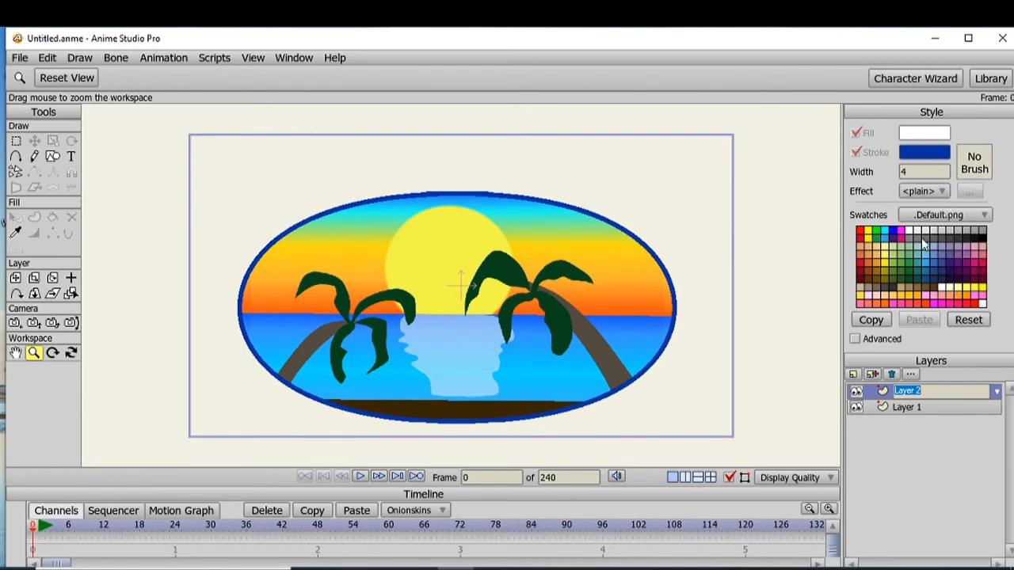
Choose a magenta swatch as the fill colour and soften its shade slightly in the Color Picker
{"action": "left_click", "coordinate": [973, 265]}
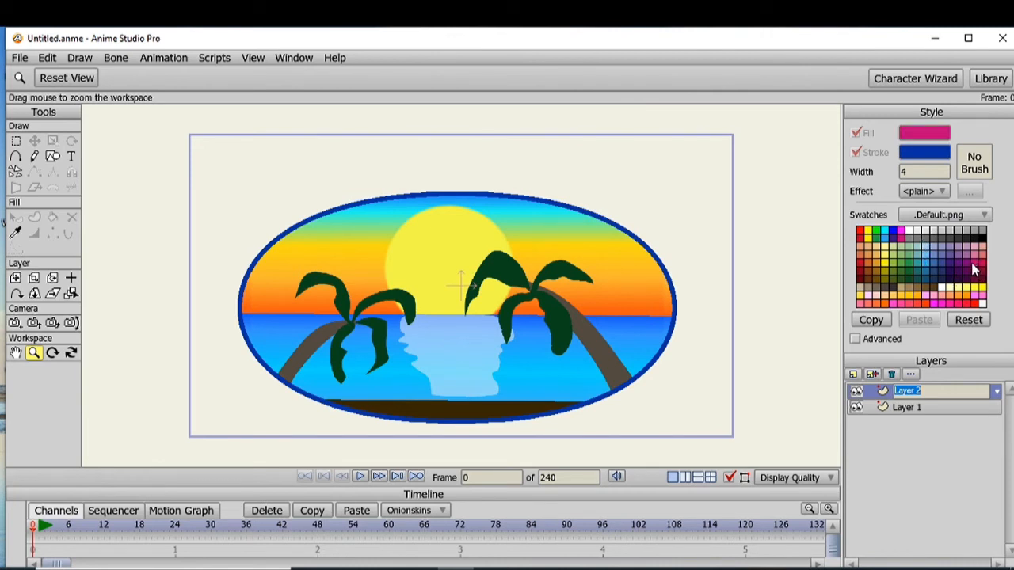
{"action": "left_click", "coordinate": [923, 141]}
{"action": "left_click_drag", "start_coordinate": [604, 344], "coordinate": [588, 347]}
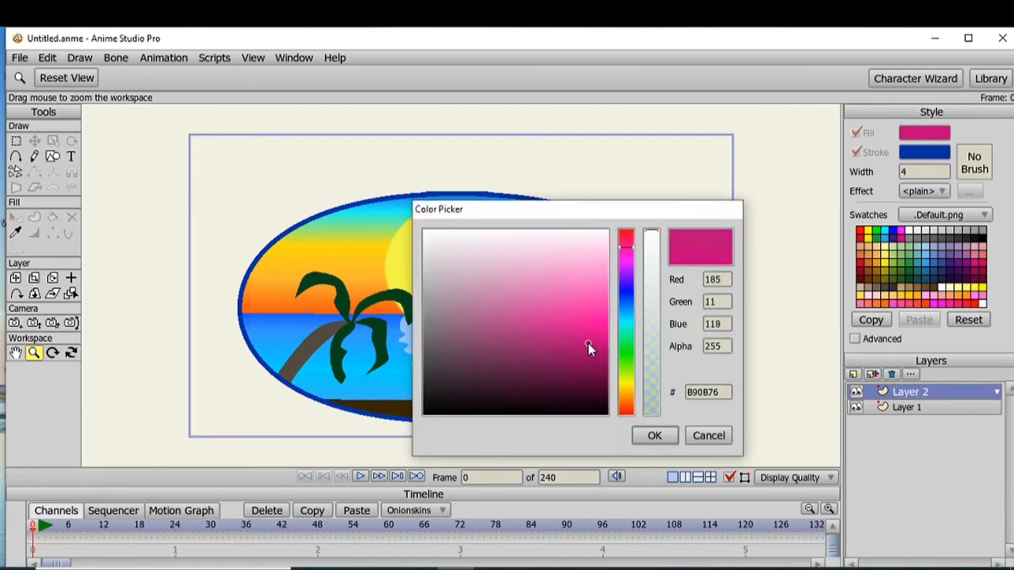
{"action": "left_click", "coordinate": [655, 438]}
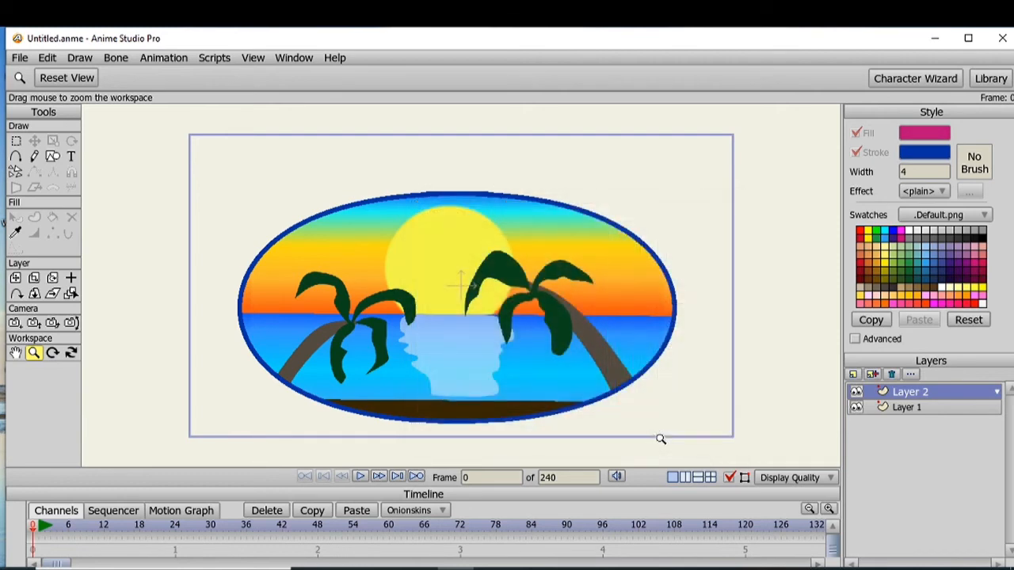
Insert the text "Where" in Bodoni MT Black with fill and stroke, as one horizontally centred shape on Layer 2
{"action": "left_click", "coordinate": [71, 158]}
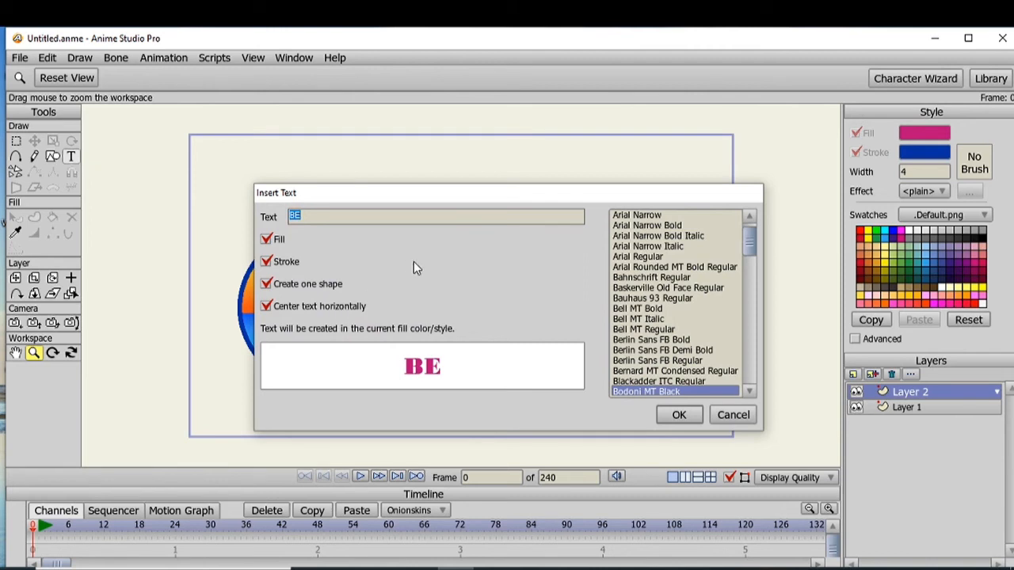
{"action": "type", "text": "W"}
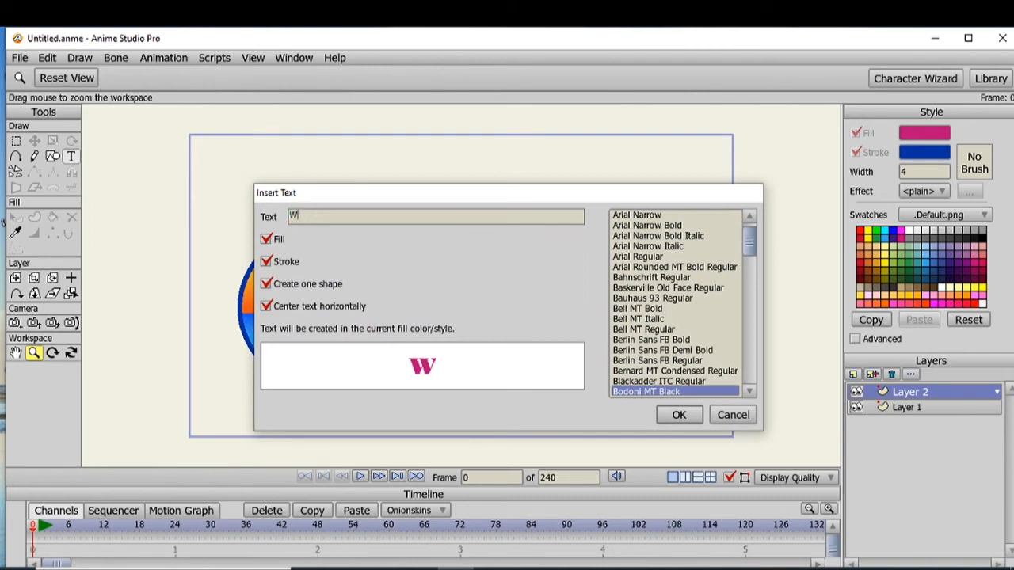
{"action": "type", "text": "here"}
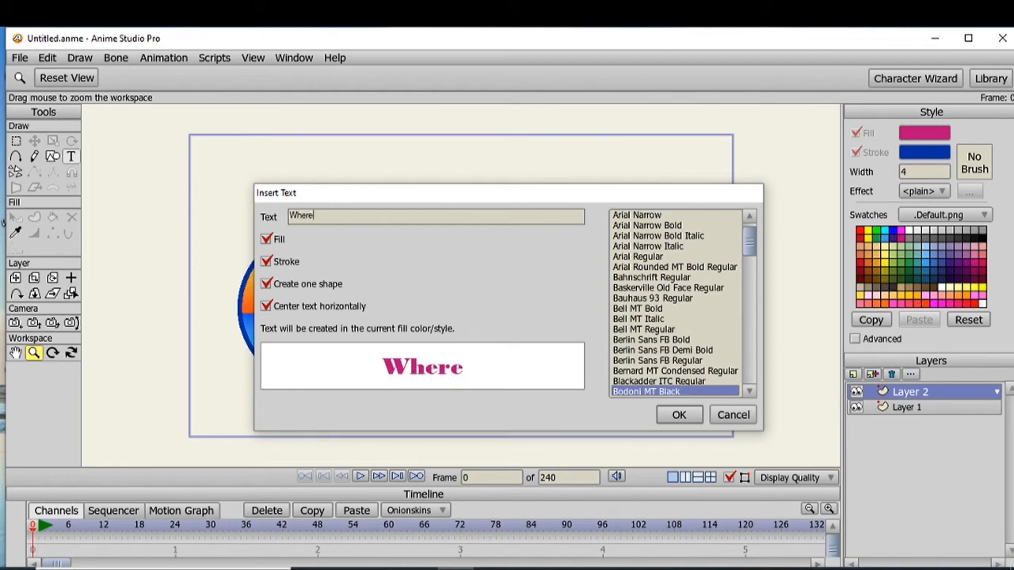
{"action": "left_click", "coordinate": [680, 415]}
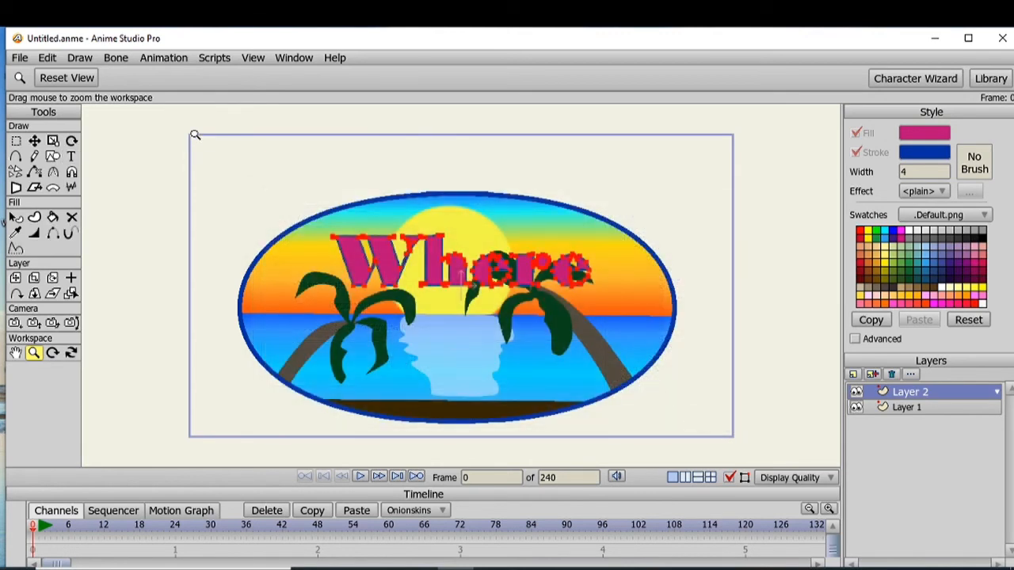
Scale down the "Where" text and move it above the oval to about X -1.17, Y 0.83
{"action": "left_click", "coordinate": [52, 141]}
{"action": "left_click_drag", "start_coordinate": [589, 235], "coordinate": [544, 242]}
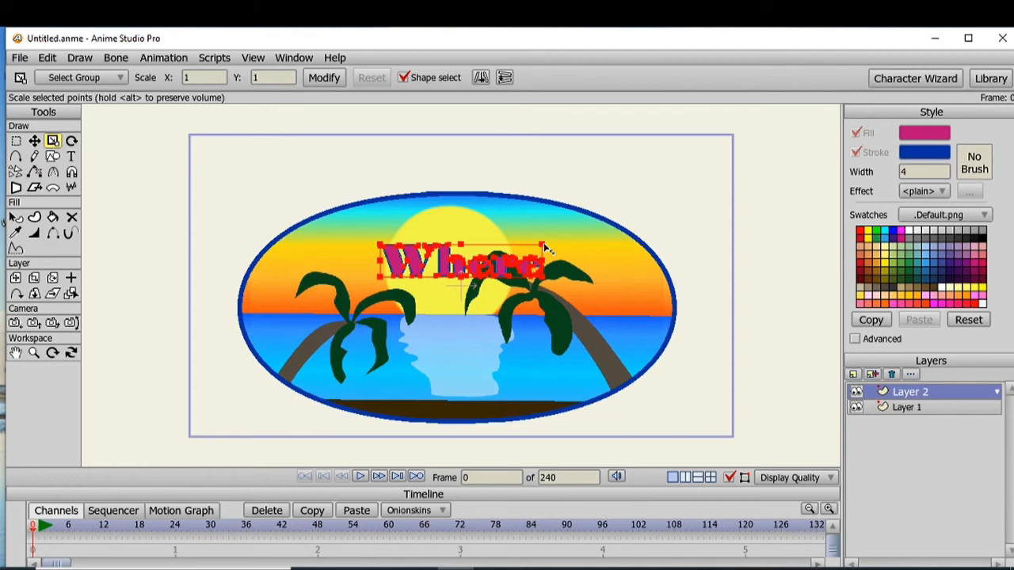
{"action": "left_click", "coordinate": [34, 142]}
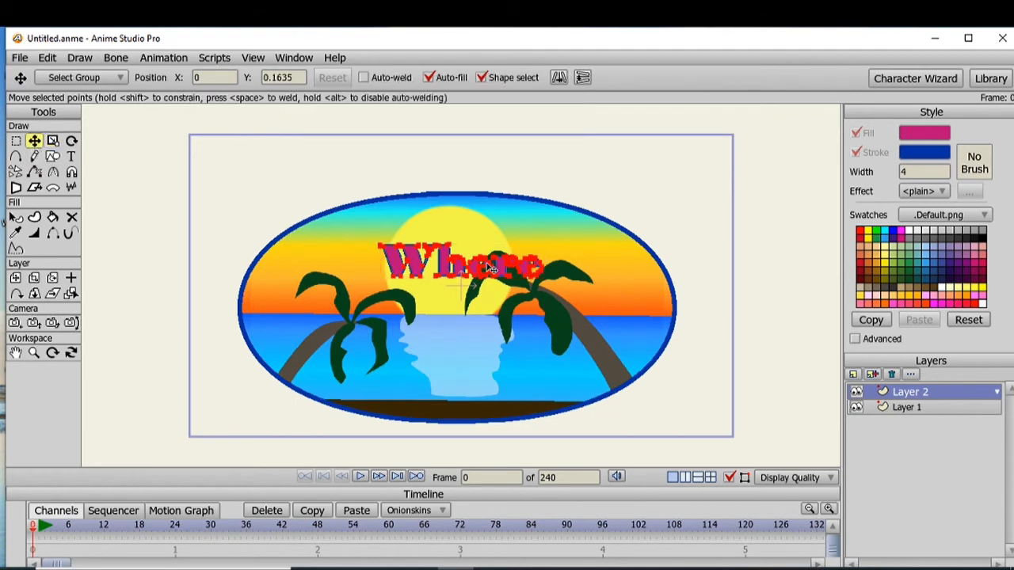
{"action": "left_click_drag", "start_coordinate": [491, 268], "coordinate": [315, 165]}
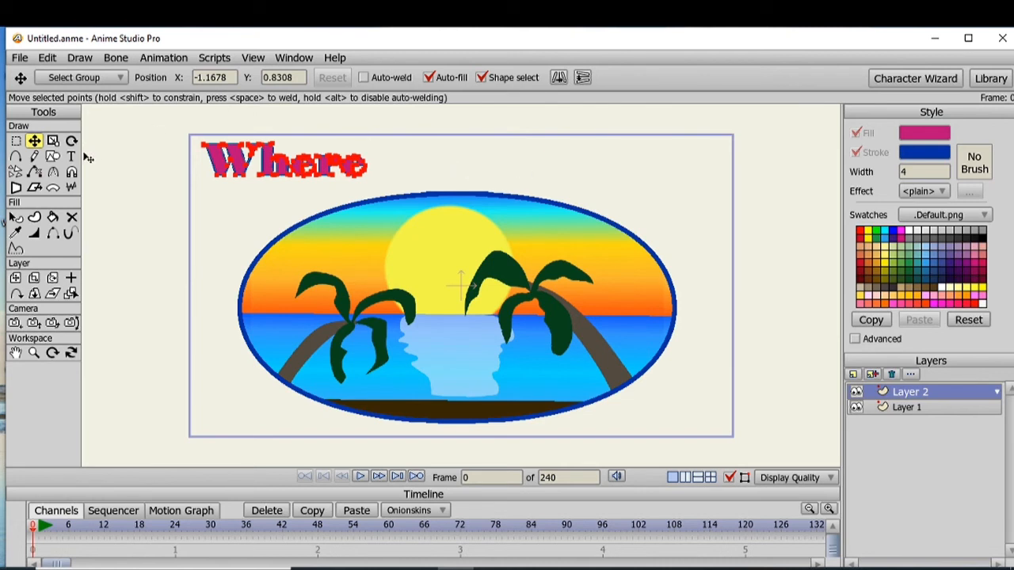
Add a new vector layer above the "Where" text's layer
{"action": "left_click", "coordinate": [853, 374]}
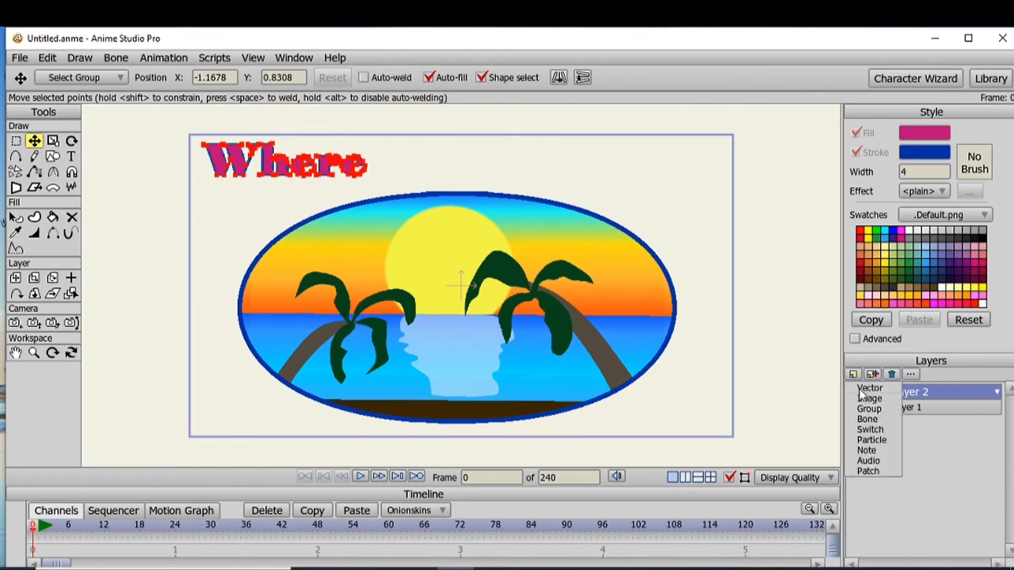
{"action": "left_click", "coordinate": [860, 389]}
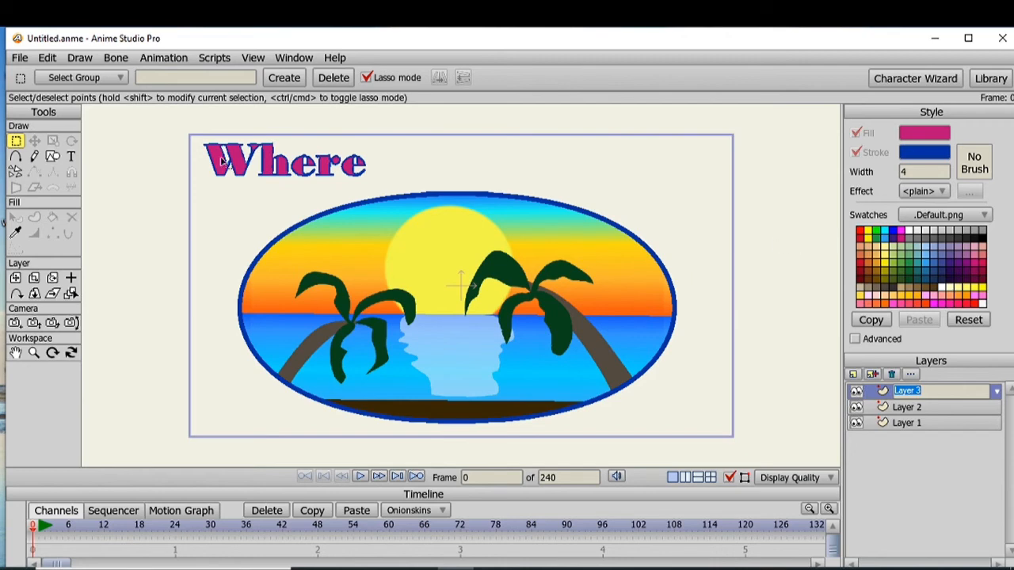
Try the text "I'd" in Bodoni MT Black on Layer 3, and undo its insertion
{"action": "left_click", "coordinate": [71, 156]}
{"action": "left_click", "coordinate": [303, 203]}
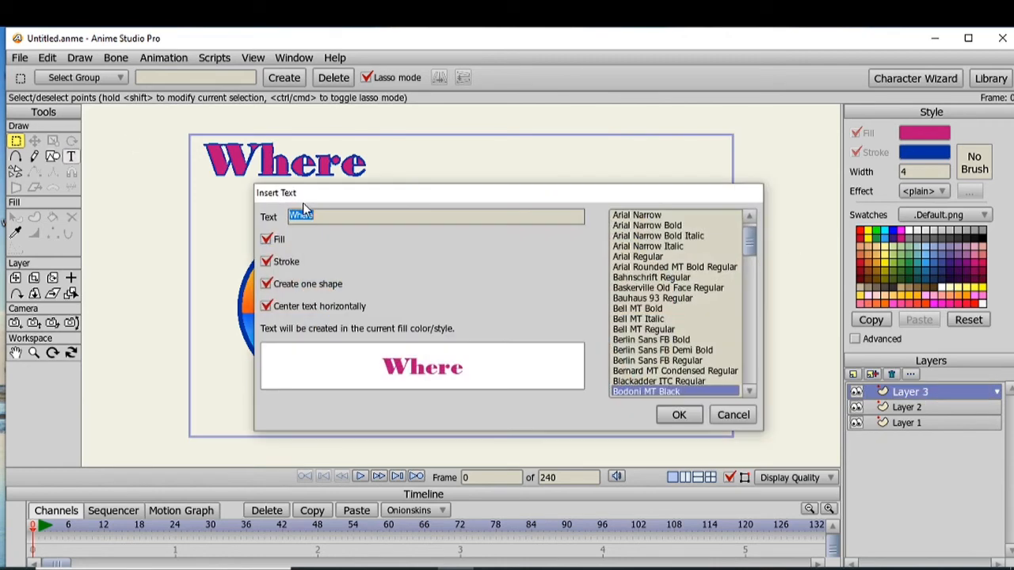
{"action": "type", "text": "I'"}
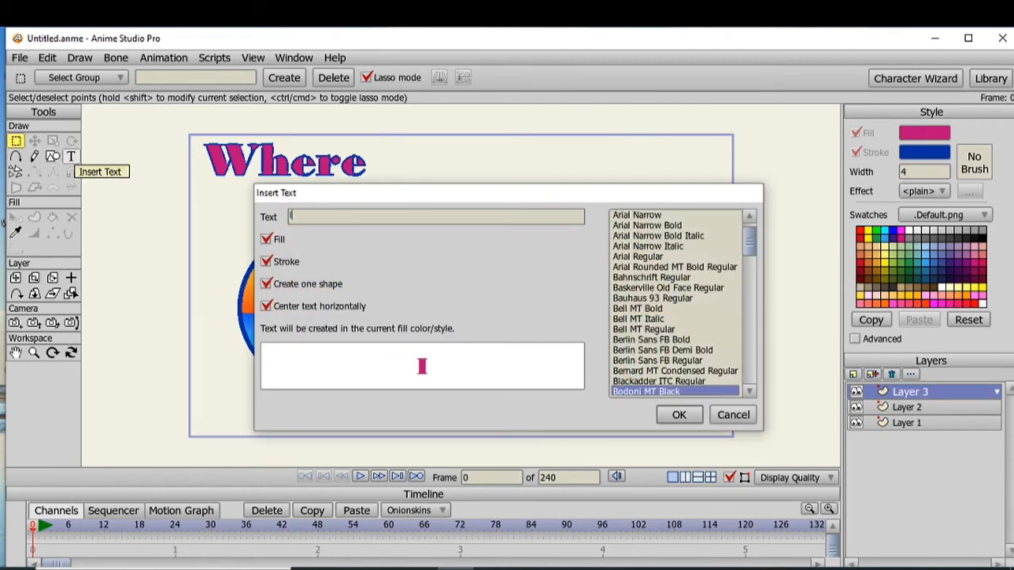
{"action": "type", "text": "d"}
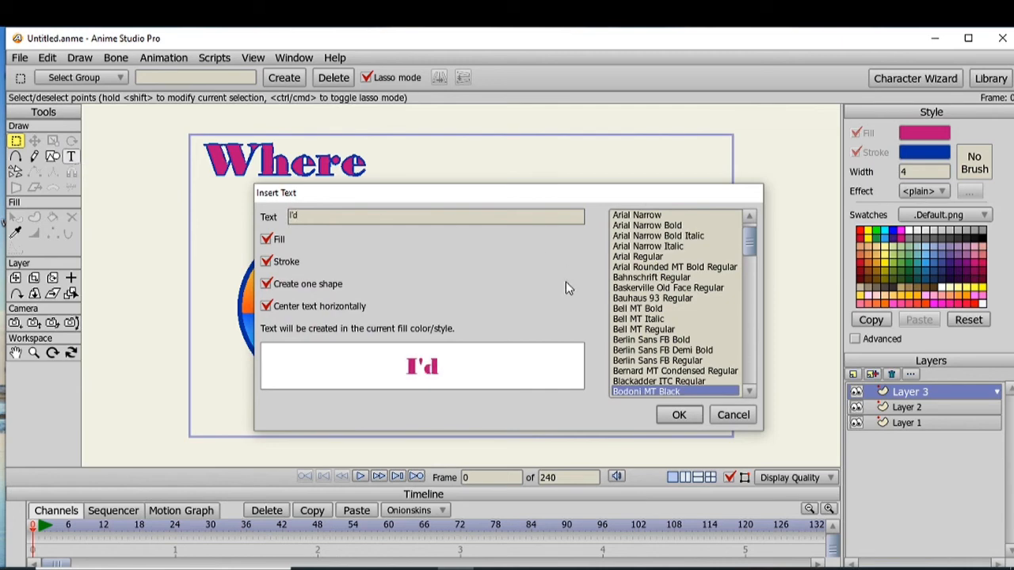
{"action": "left_click", "coordinate": [679, 415]}
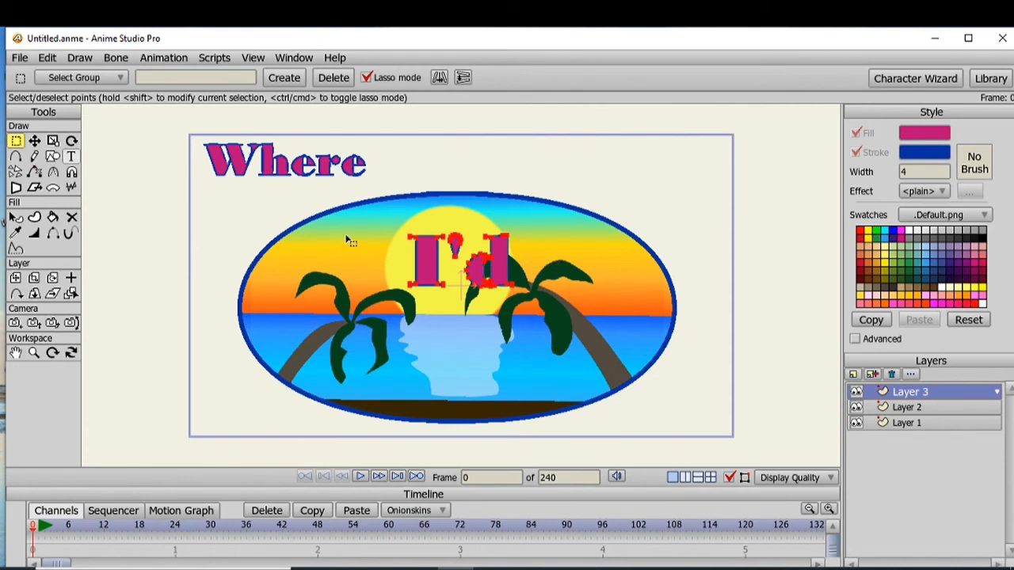
{"action": "left_click", "coordinate": [47, 57]}
{"action": "left_click", "coordinate": [57, 72]}
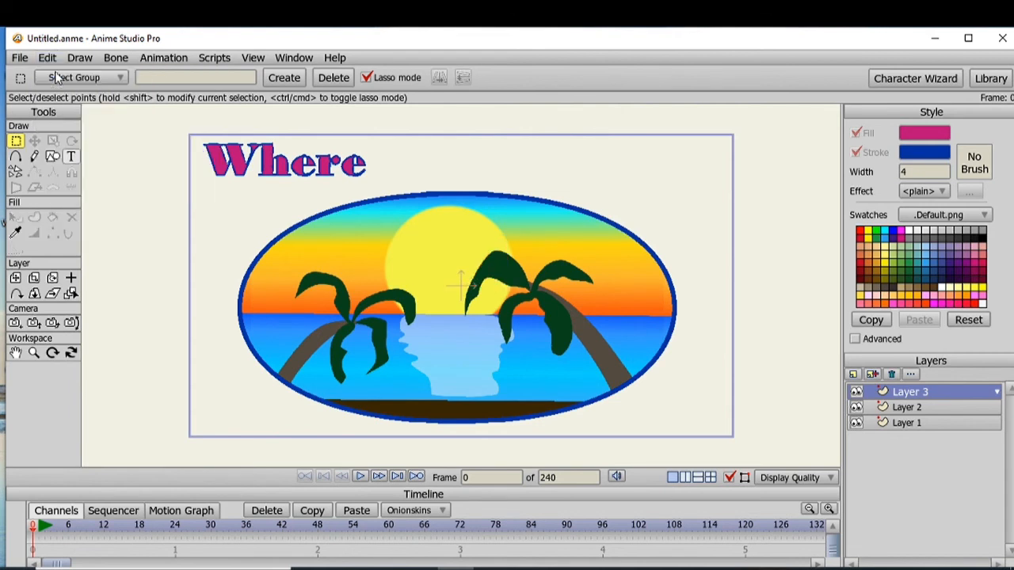
Undo the last move of the "Where" text on Layer 2 and clear that text from the layer
{"action": "left_click", "coordinate": [898, 407]}
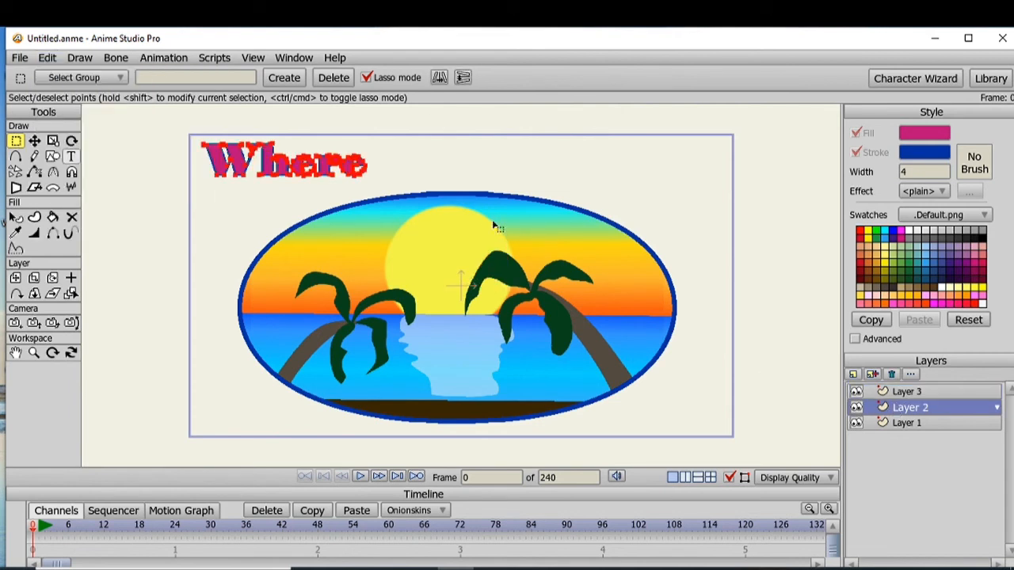
{"action": "left_click", "coordinate": [48, 58]}
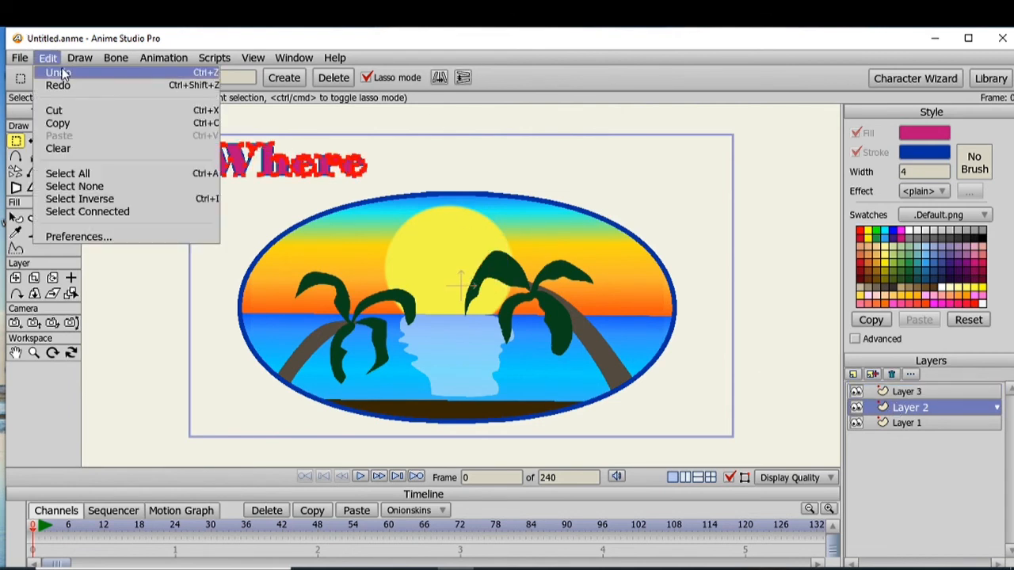
{"action": "left_click", "coordinate": [61, 73]}
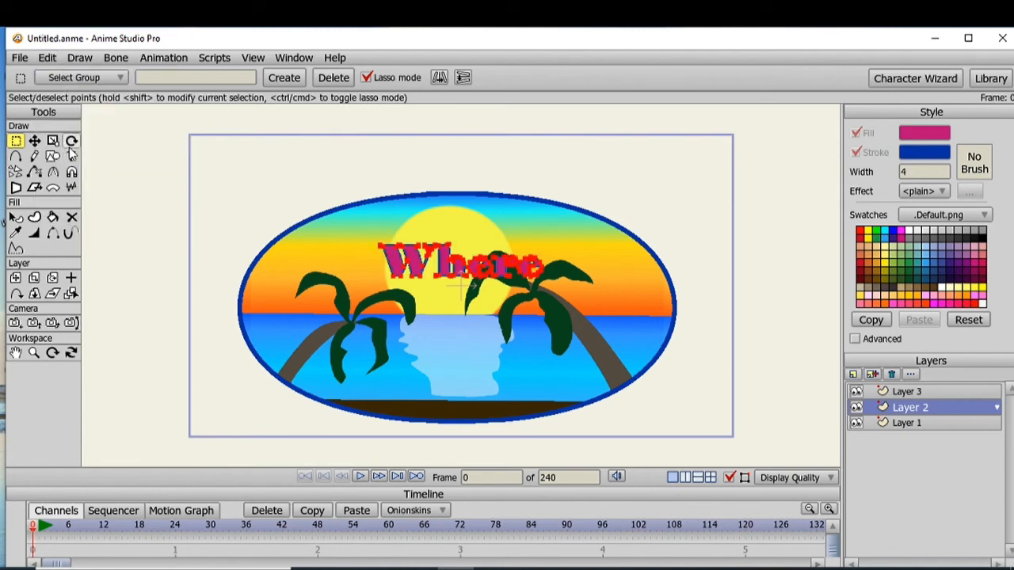
{"action": "left_click", "coordinate": [48, 58]}
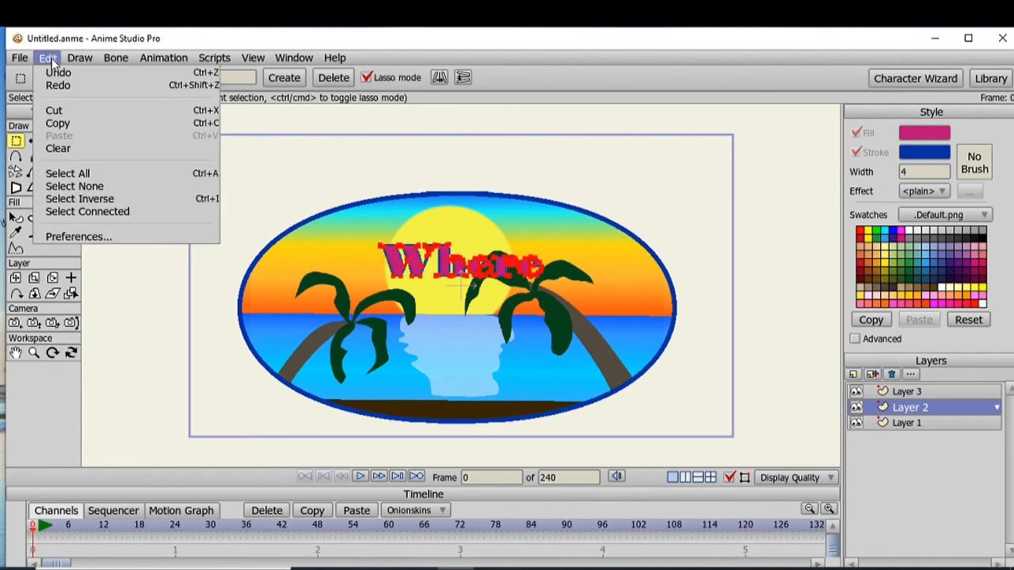
{"action": "left_click", "coordinate": [81, 154]}
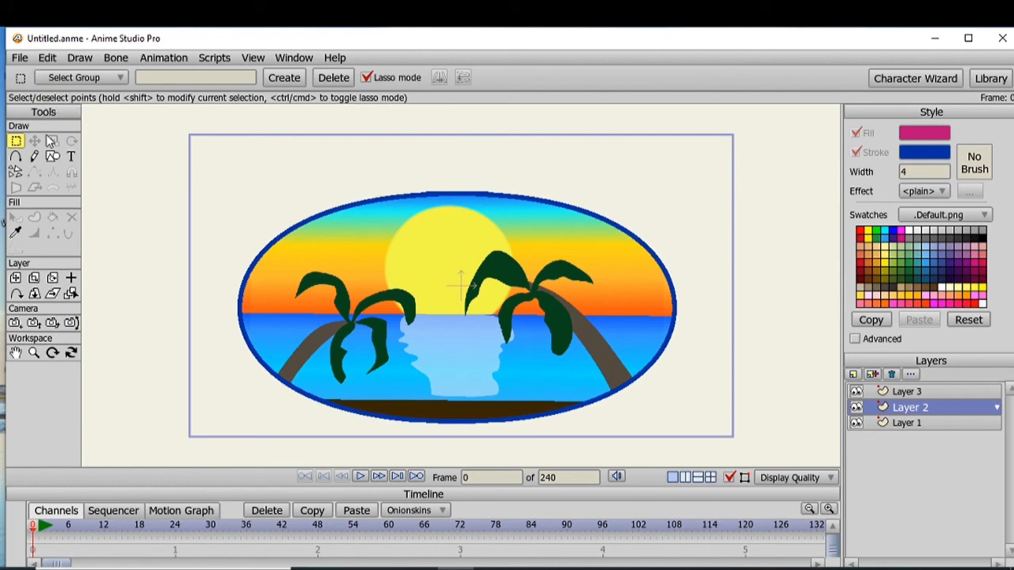
Insert the all-capitals text "WHERE" in Bodoni MT Black with fill and stroke, as one centred shape on Layer 2
{"action": "left_click", "coordinate": [69, 153]}
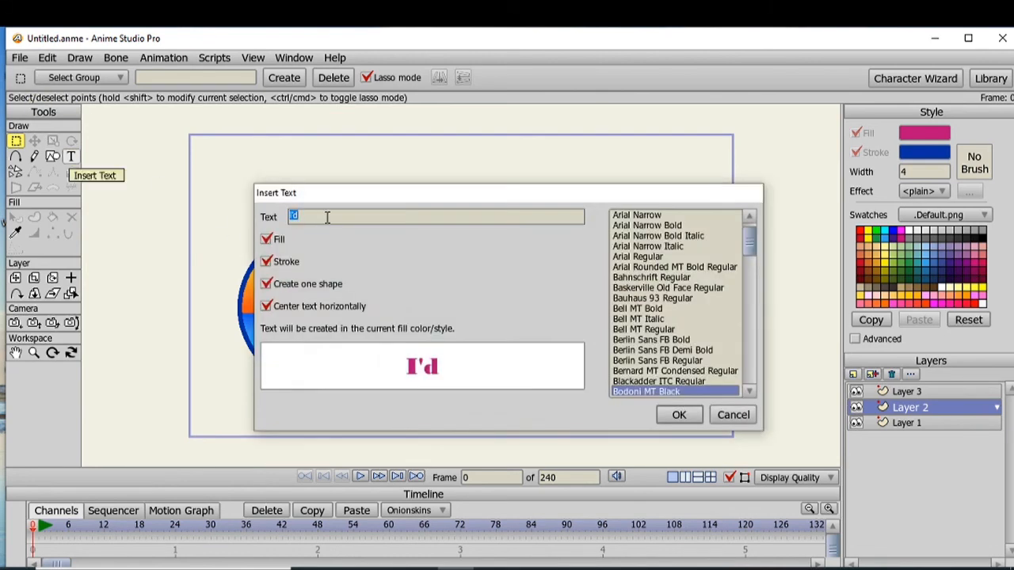
{"action": "type", "text": "WHERE"}
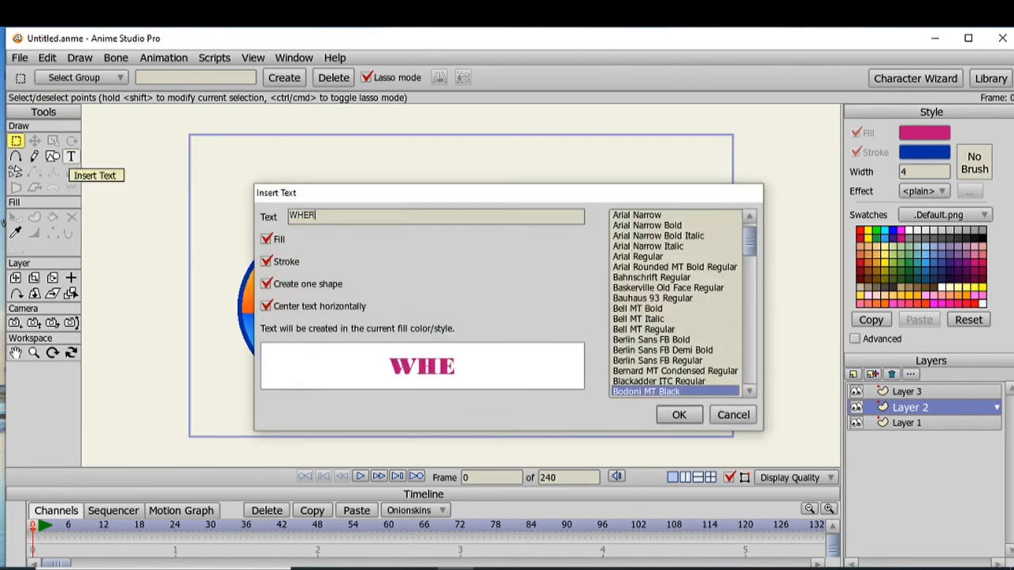
{"action": "left_click", "coordinate": [690, 415]}
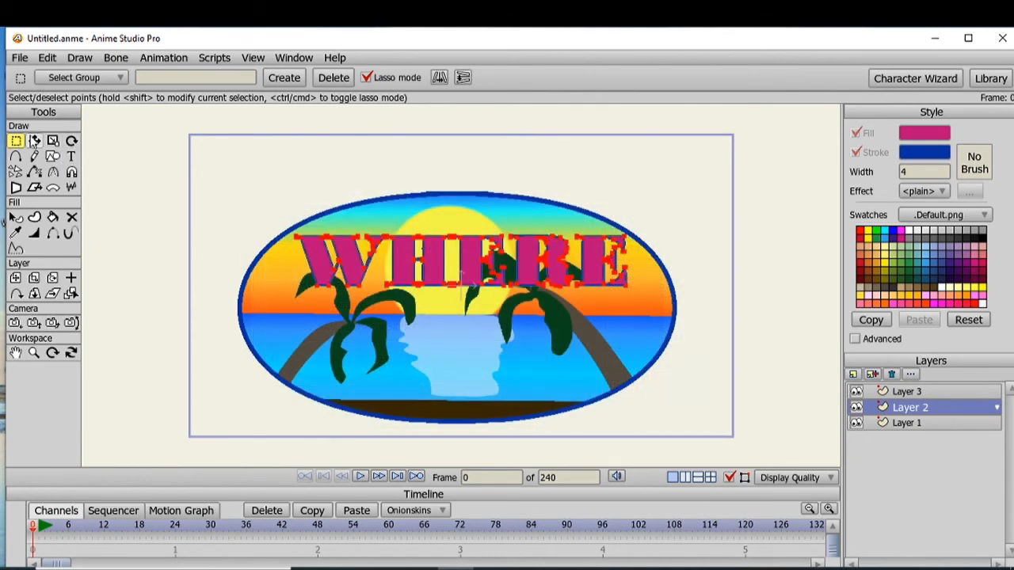
Scale the "WHERE" text down to about half size and move it above the oval to about X -1.17, Y 0.83
{"action": "left_click", "coordinate": [53, 141]}
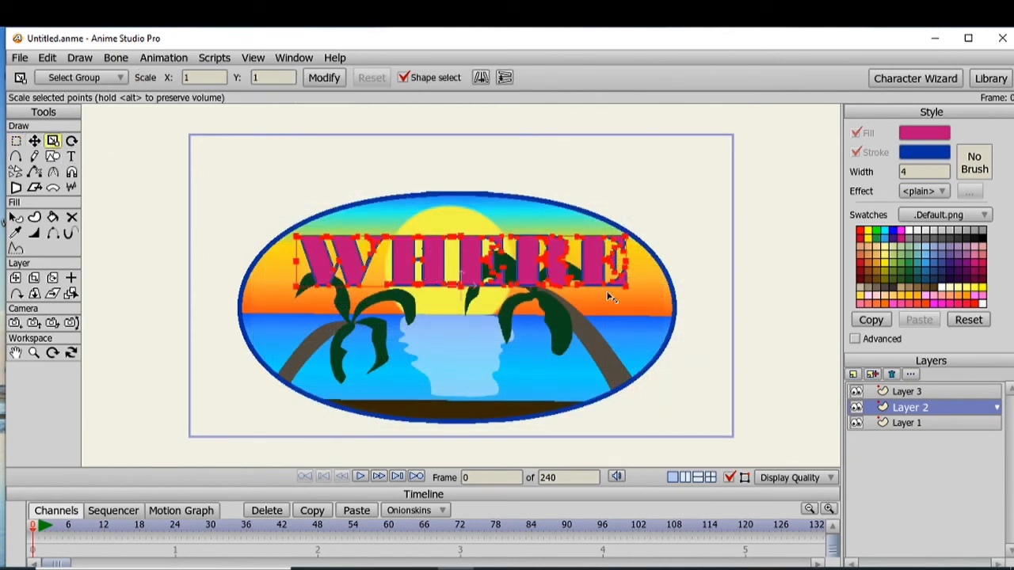
{"action": "left_click_drag", "start_coordinate": [632, 290], "coordinate": [517, 282]}
{"action": "left_click", "coordinate": [34, 141]}
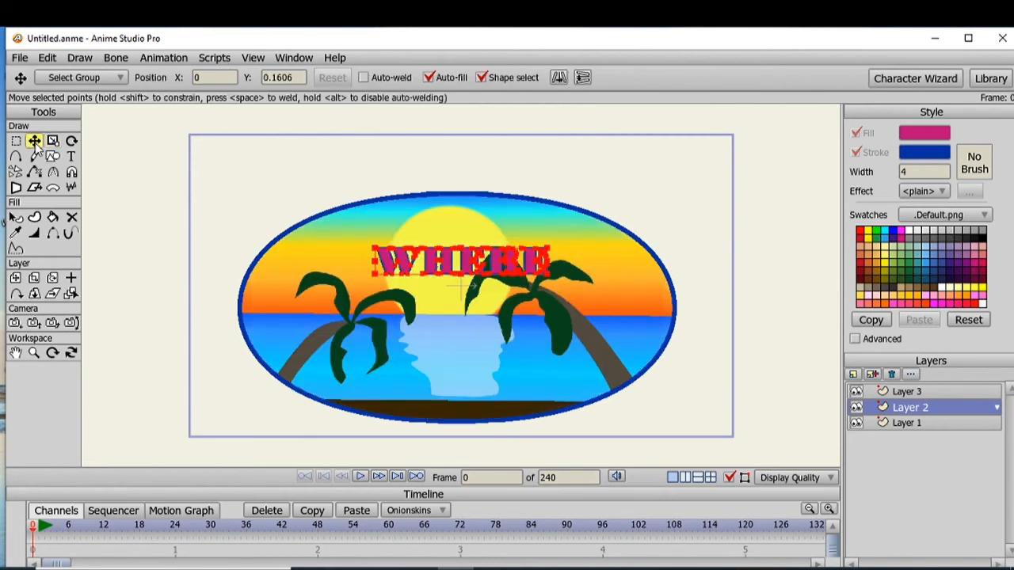
{"action": "left_click_drag", "start_coordinate": [434, 308], "coordinate": [302, 222]}
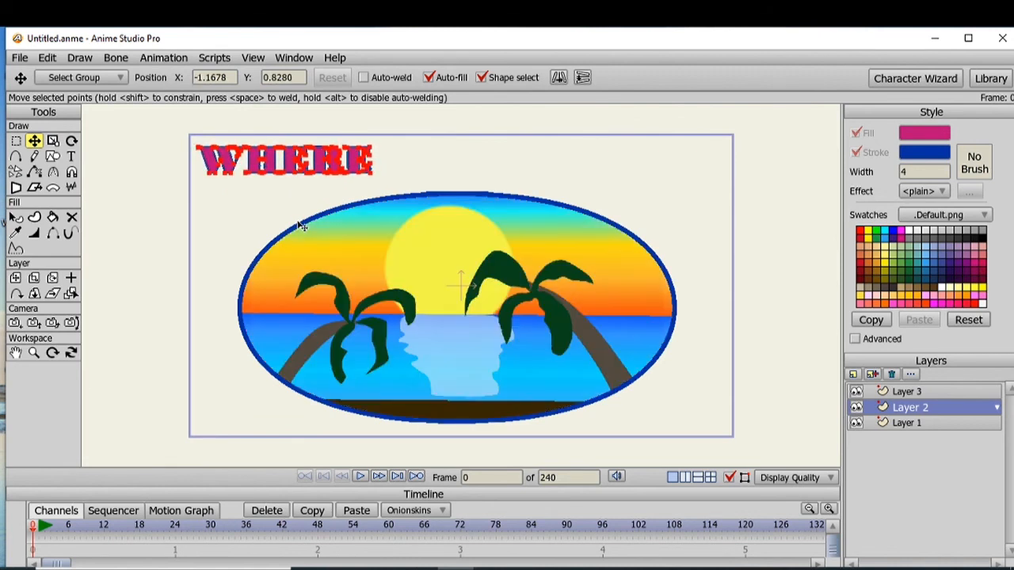
Insert the text "I'D" in Bodoni MT Black with fill and stroke, as one centred shape on Layer 3
{"action": "left_click", "coordinate": [921, 392]}
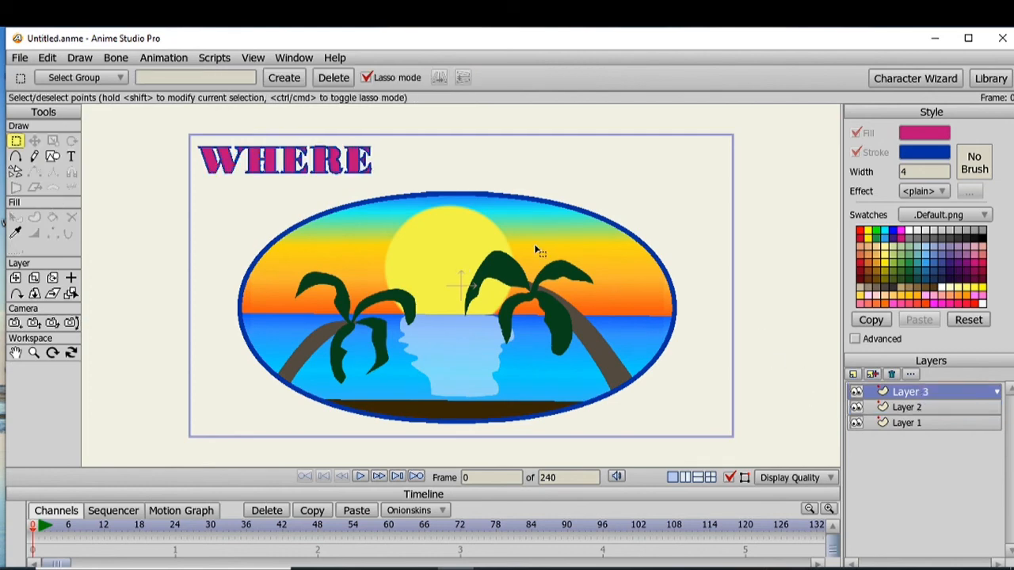
{"action": "left_click", "coordinate": [71, 157]}
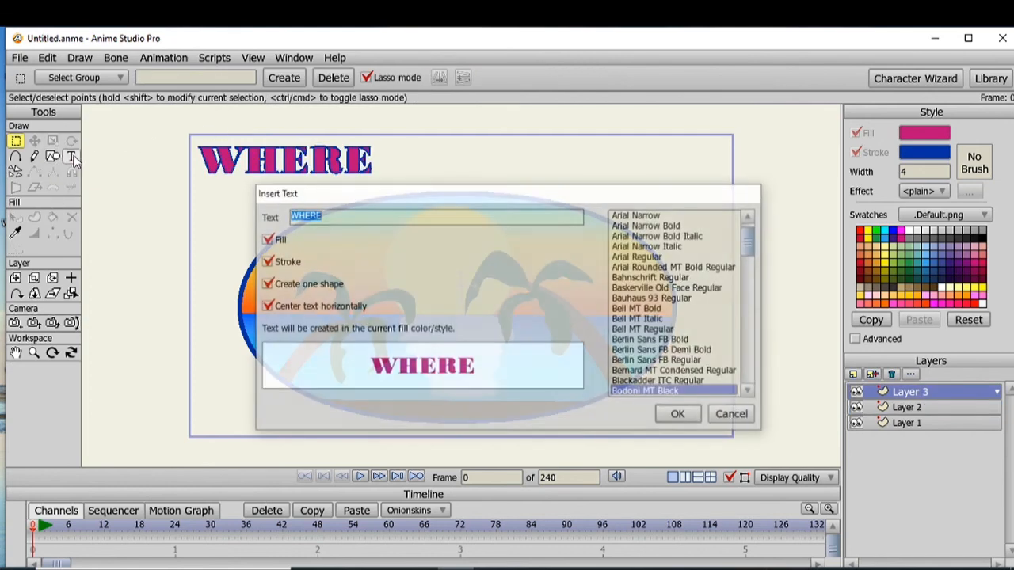
{"action": "type", "text": "I"}
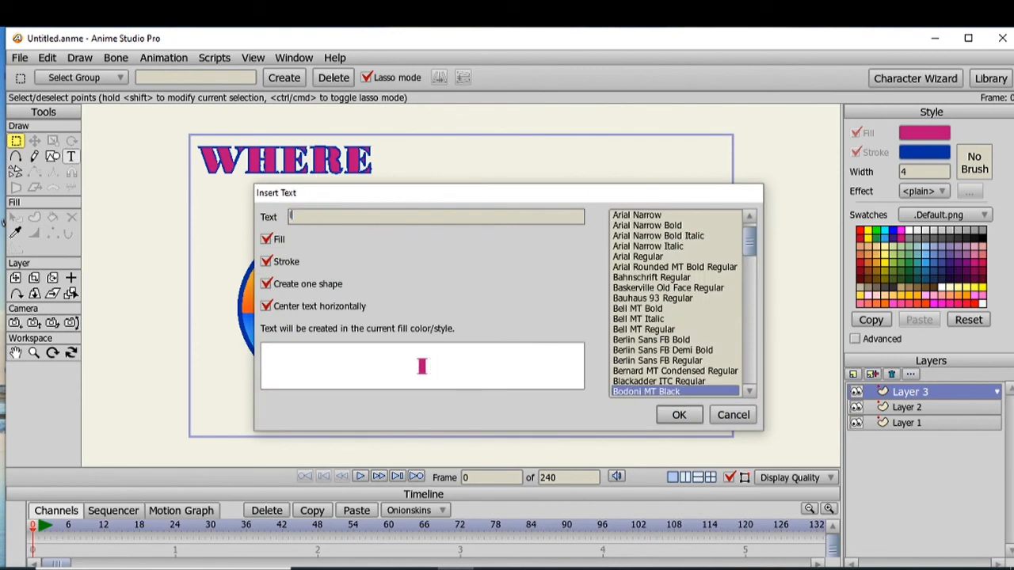
{"action": "type", "text": "'D"}
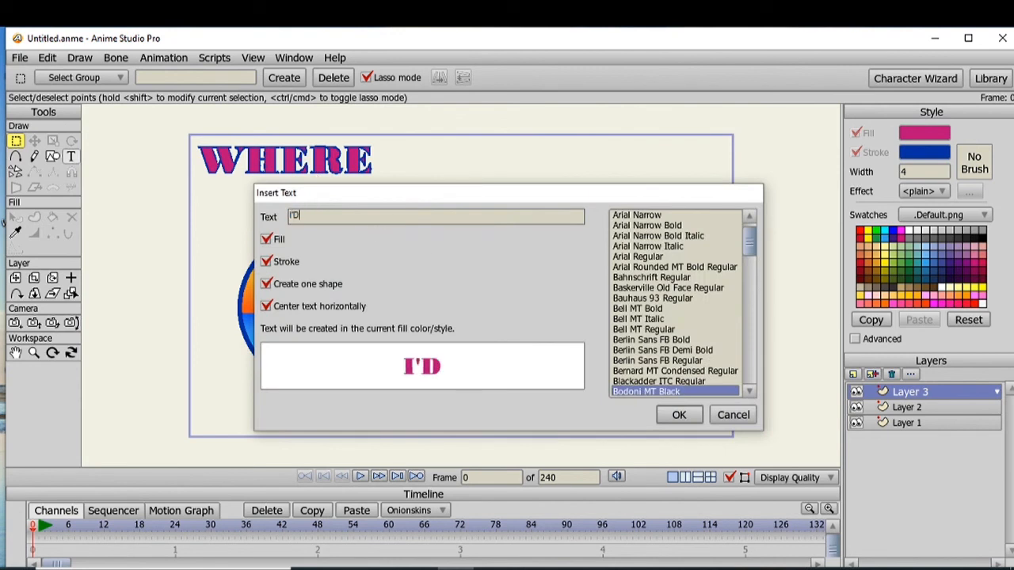
{"action": "left_click", "coordinate": [683, 416]}
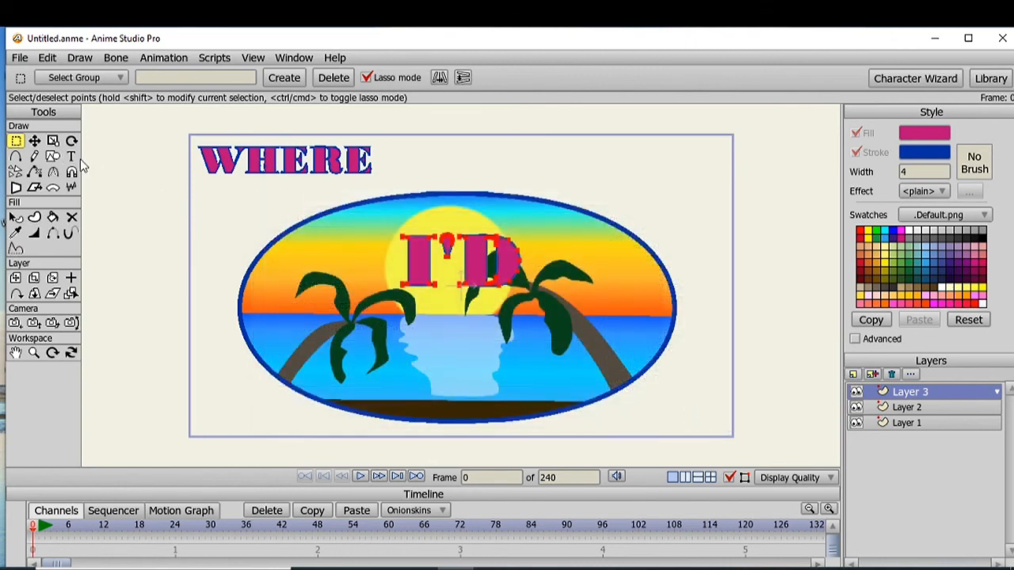
Scale the "I'D" text down to about half size and place it after "WHERE" at about X -0.25, Y 0.73
{"action": "left_click", "coordinate": [53, 141]}
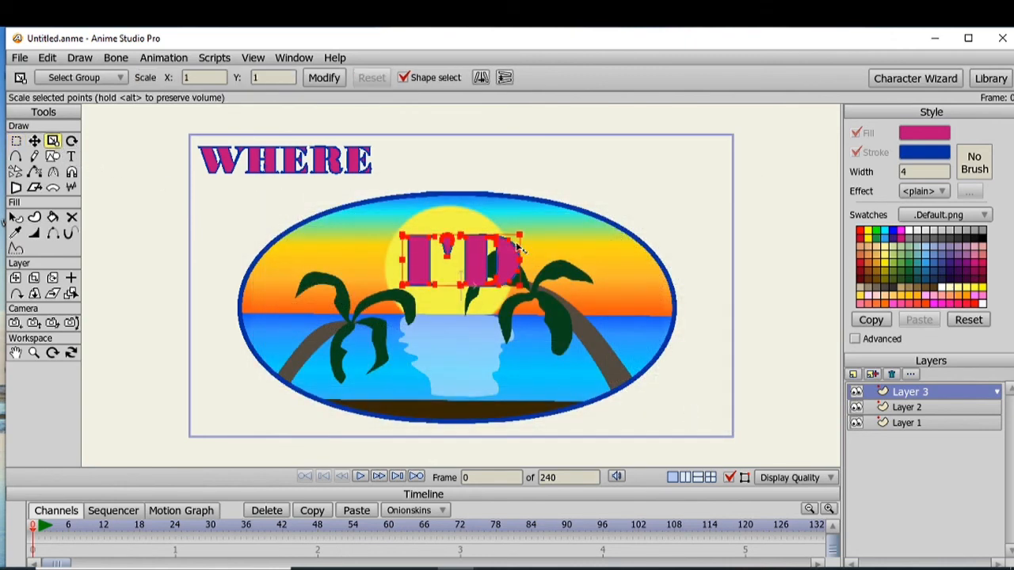
{"action": "left_click_drag", "start_coordinate": [520, 237], "coordinate": [494, 256]}
{"action": "left_click", "coordinate": [34, 141]}
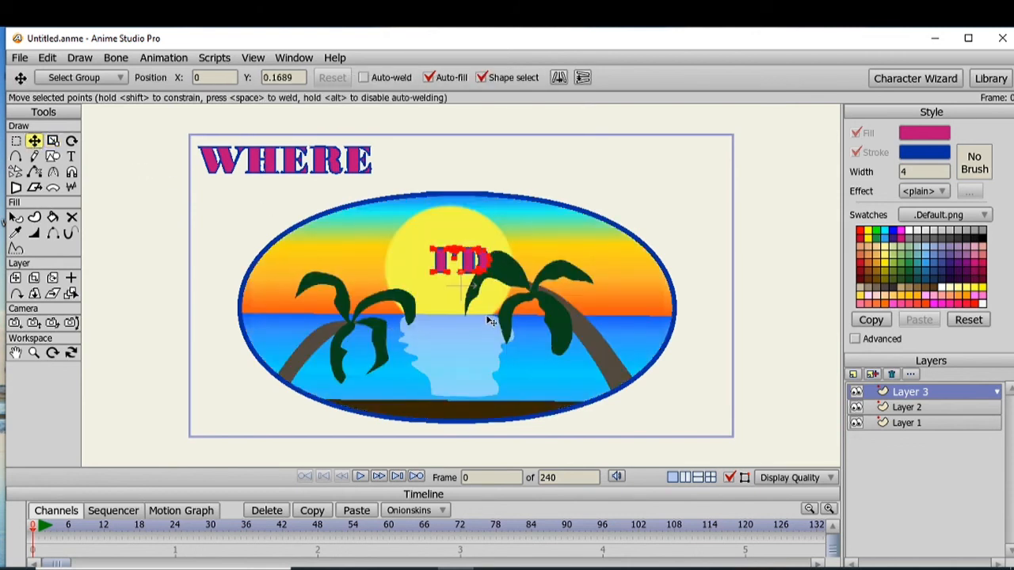
{"action": "left_click_drag", "start_coordinate": [492, 320], "coordinate": [453, 236]}
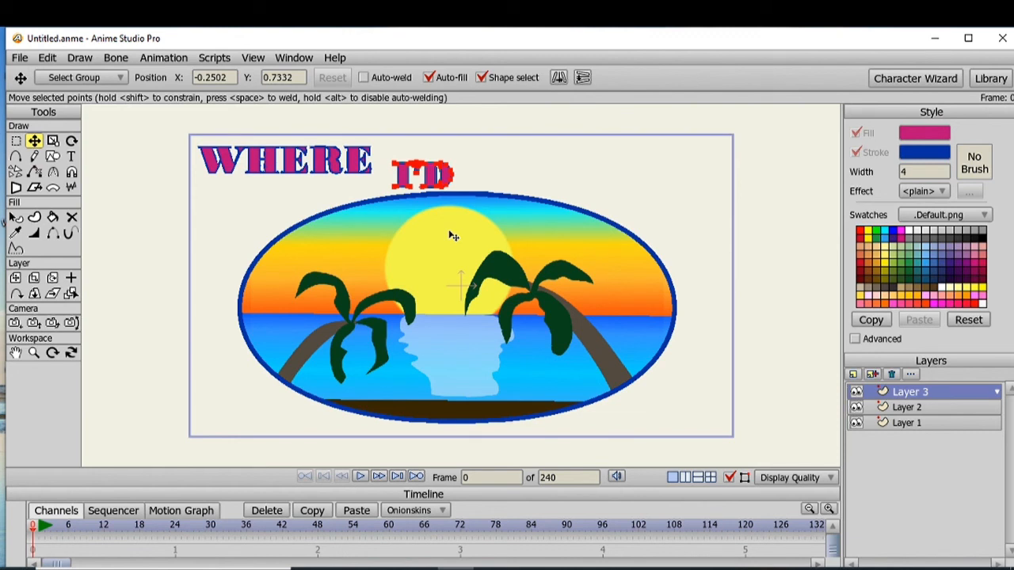
Add a new vector layer on top and insert the text "RATHER" in Bodoni MT Black with fill and stroke
{"action": "left_click", "coordinate": [854, 375]}
{"action": "left_click", "coordinate": [869, 388]}
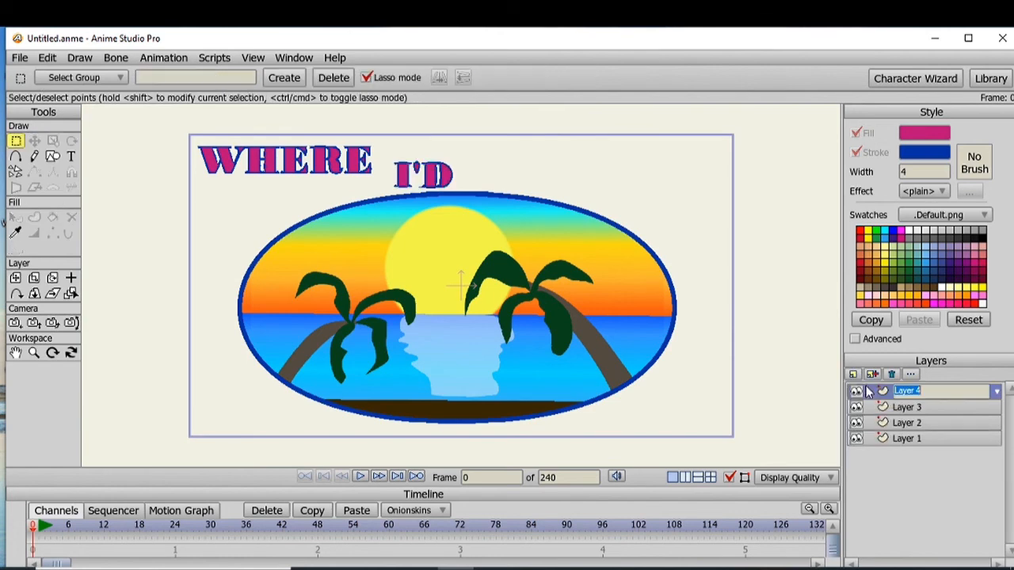
{"action": "left_click", "coordinate": [70, 157]}
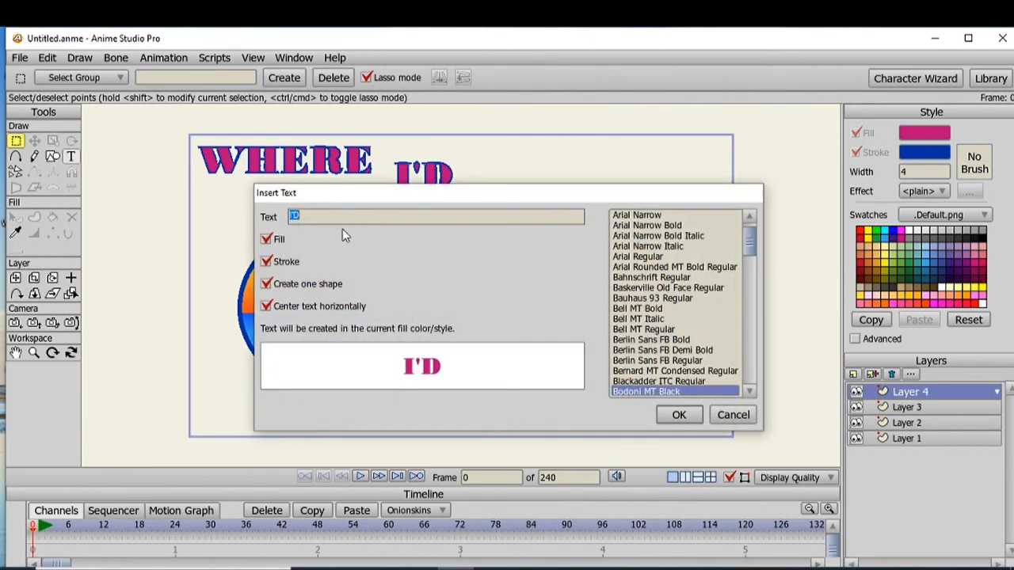
{"action": "type", "text": "RA"}
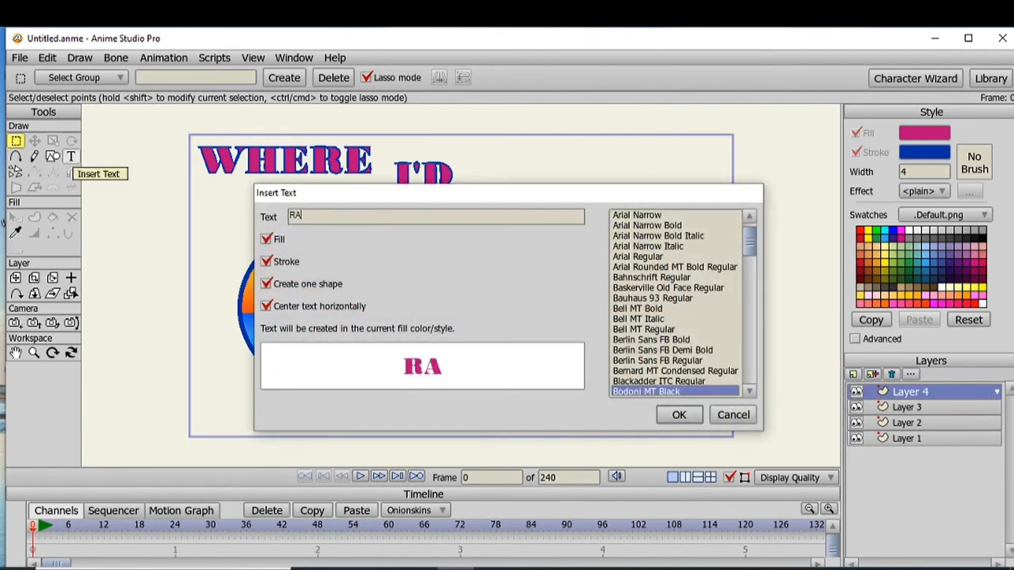
{"action": "type", "text": "THER"}
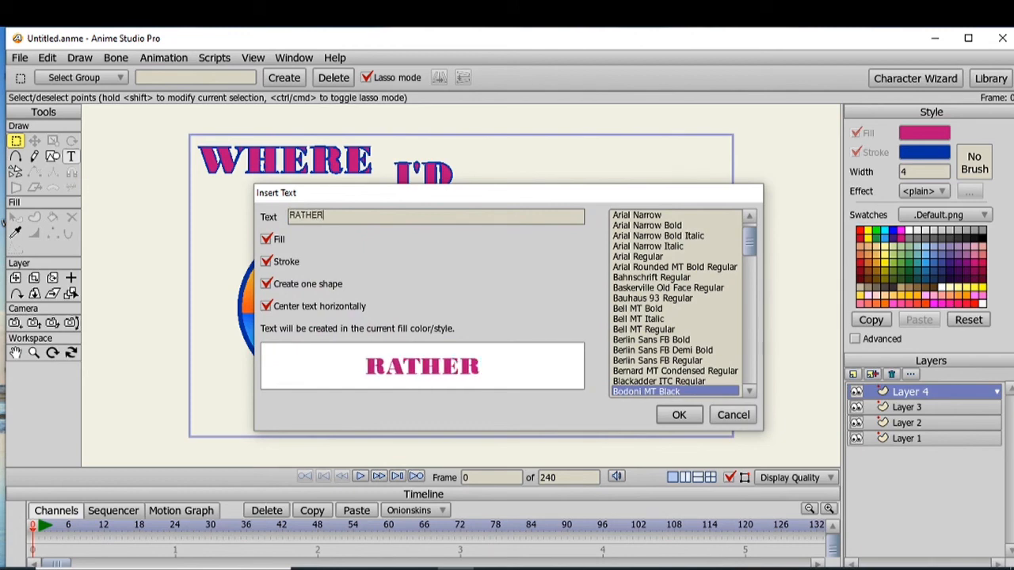
{"action": "left_click", "coordinate": [686, 413]}
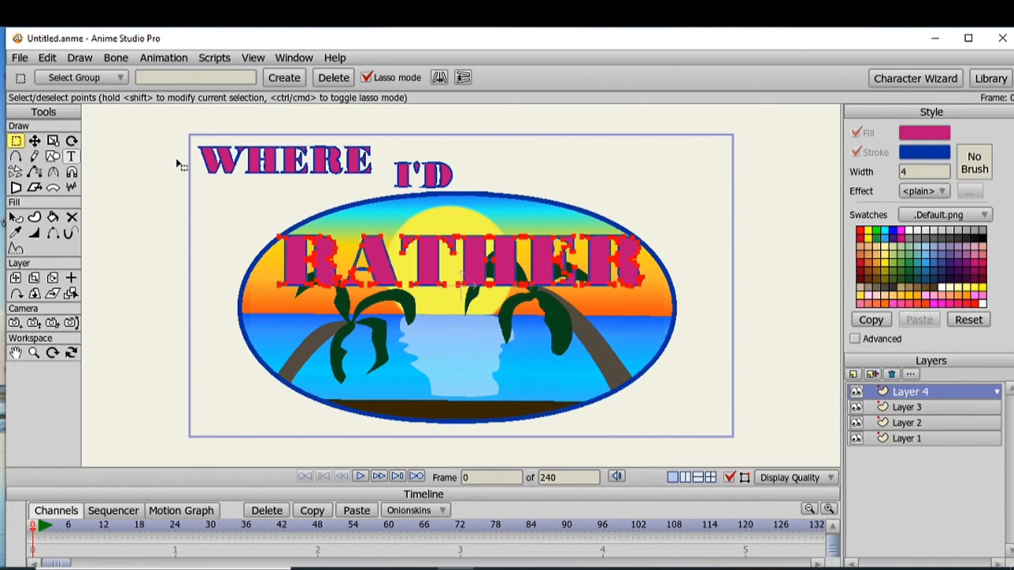
Scale the "RATHER" text down to just over half size and move it above the oval to about X 1.08, Y 0.83
{"action": "left_click", "coordinate": [53, 140]}
{"action": "left_click_drag", "start_coordinate": [648, 287], "coordinate": [566, 279]}
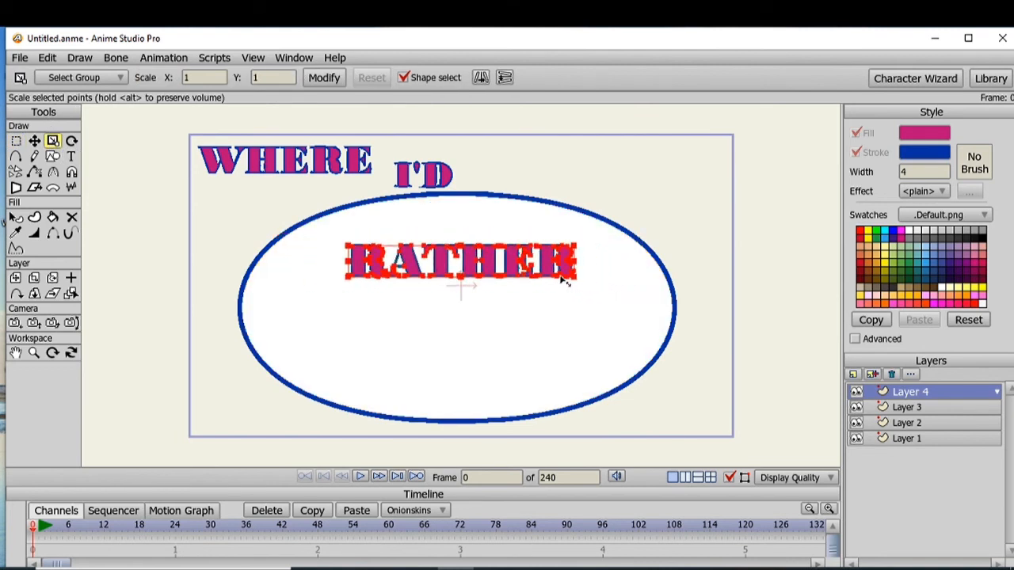
{"action": "left_click", "coordinate": [34, 141]}
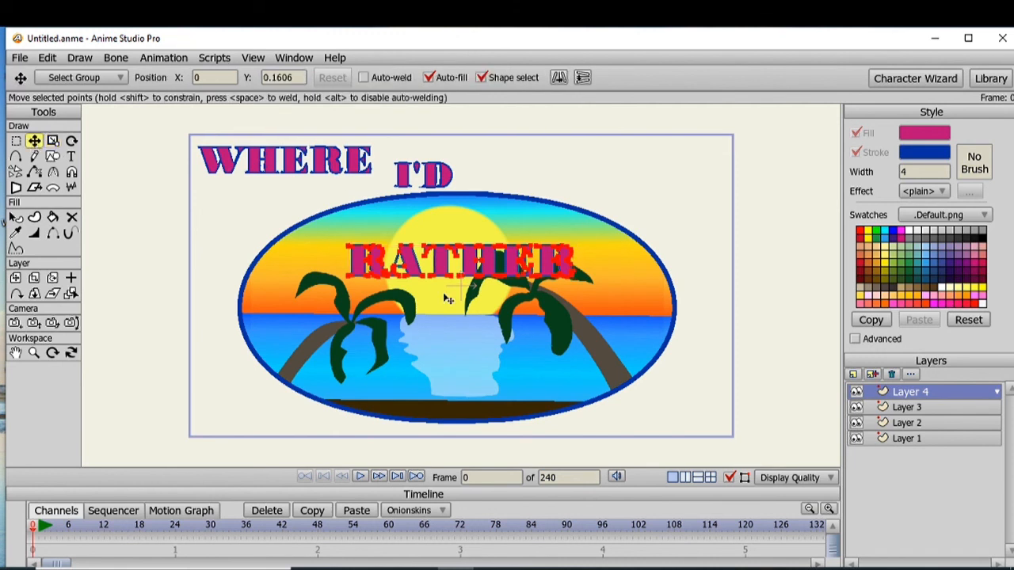
{"action": "left_click_drag", "start_coordinate": [446, 294], "coordinate": [594, 206]}
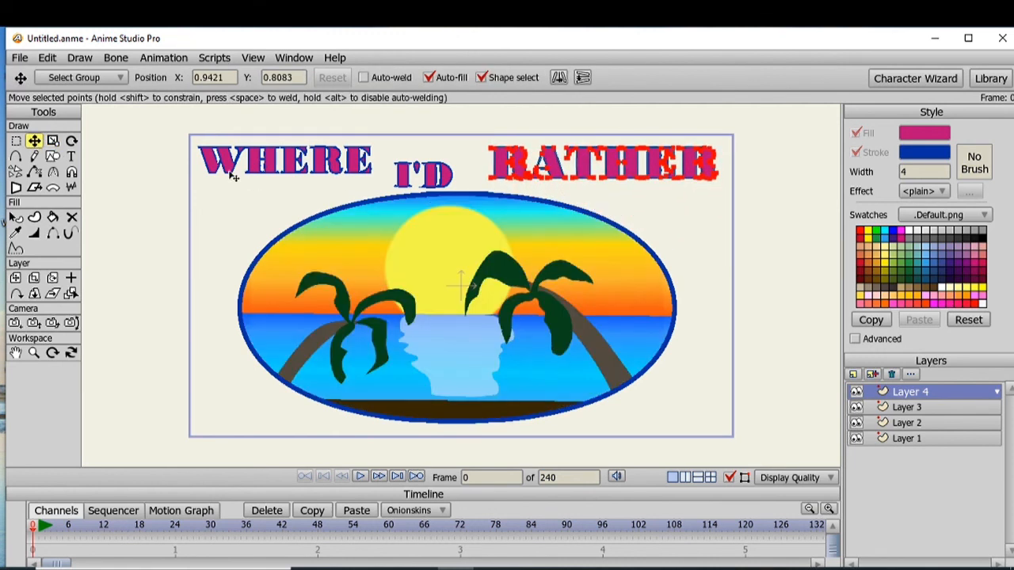
{"action": "left_click", "coordinate": [52, 140]}
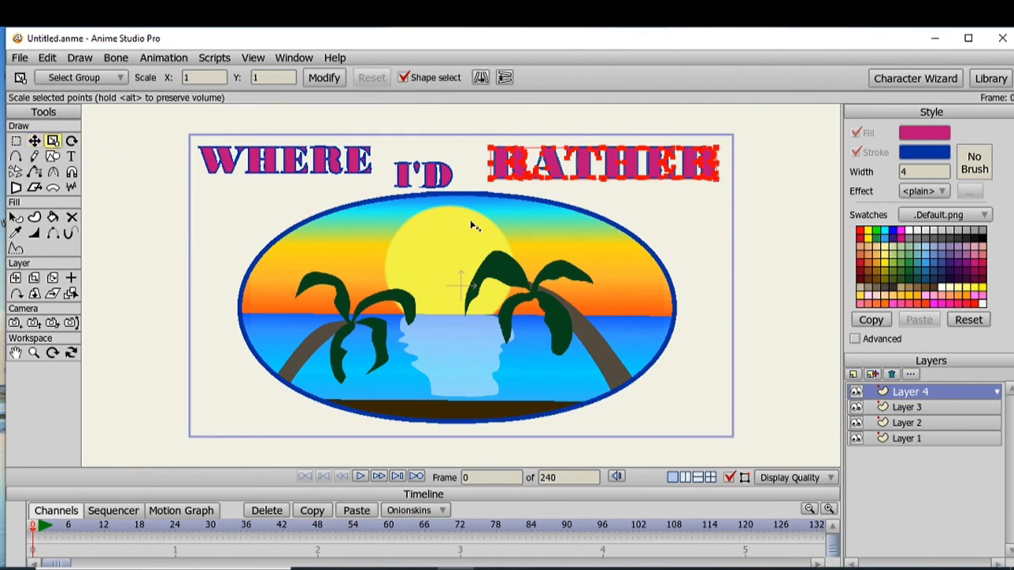
{"action": "left_click_drag", "start_coordinate": [718, 183], "coordinate": [705, 182]}
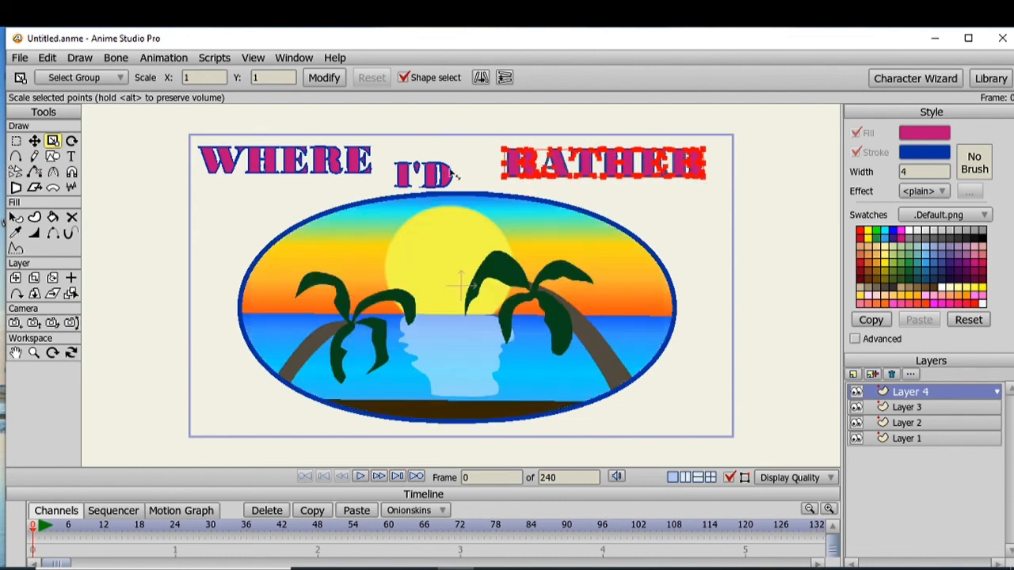
{"action": "left_click", "coordinate": [34, 141]}
{"action": "left_click_drag", "start_coordinate": [628, 208], "coordinate": [650, 207]}
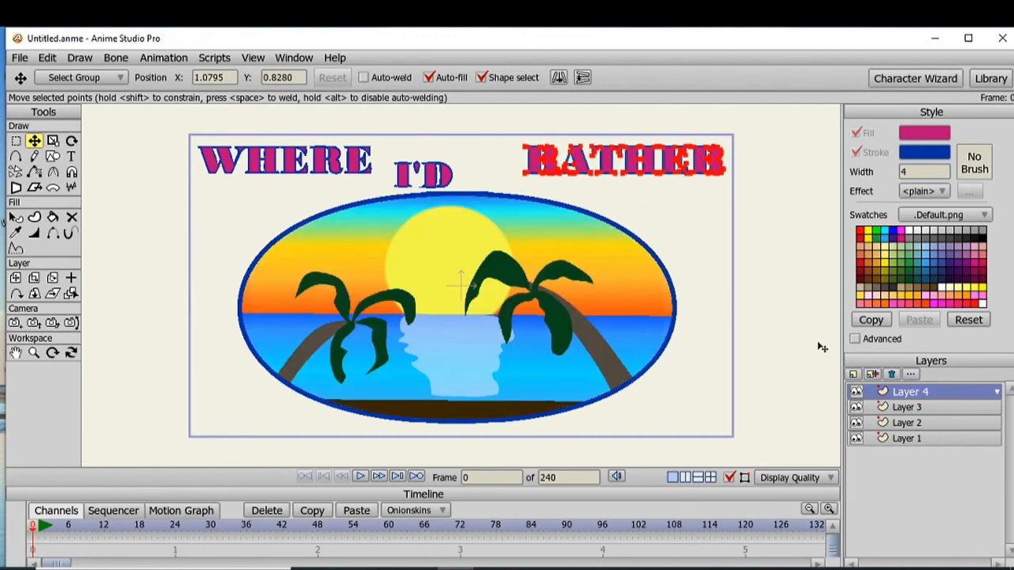
Add a new vector layer on top and insert the text "BE" in Bodoni MT Black with fill and stroke
{"action": "left_click", "coordinate": [854, 374]}
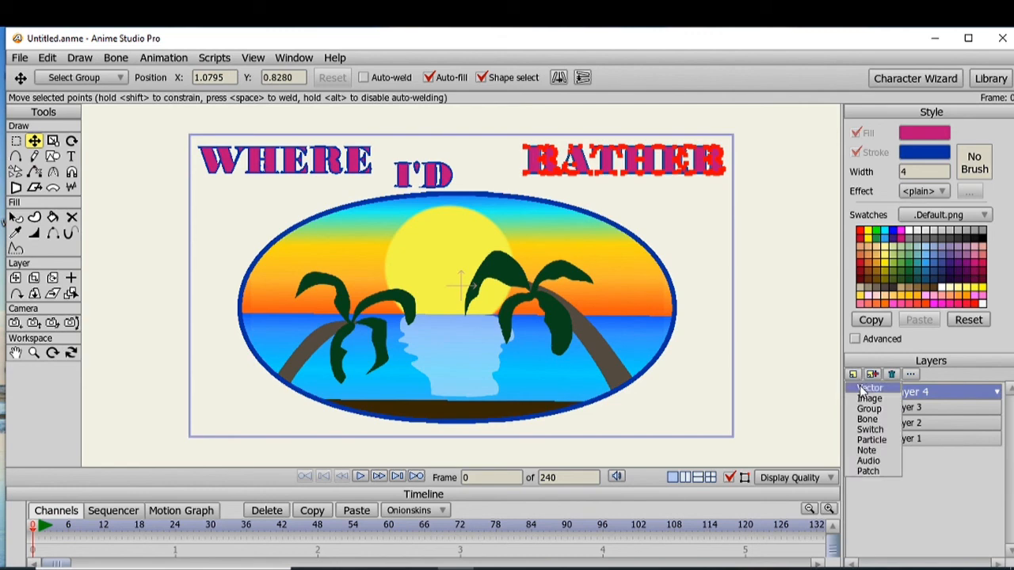
{"action": "left_click", "coordinate": [865, 389]}
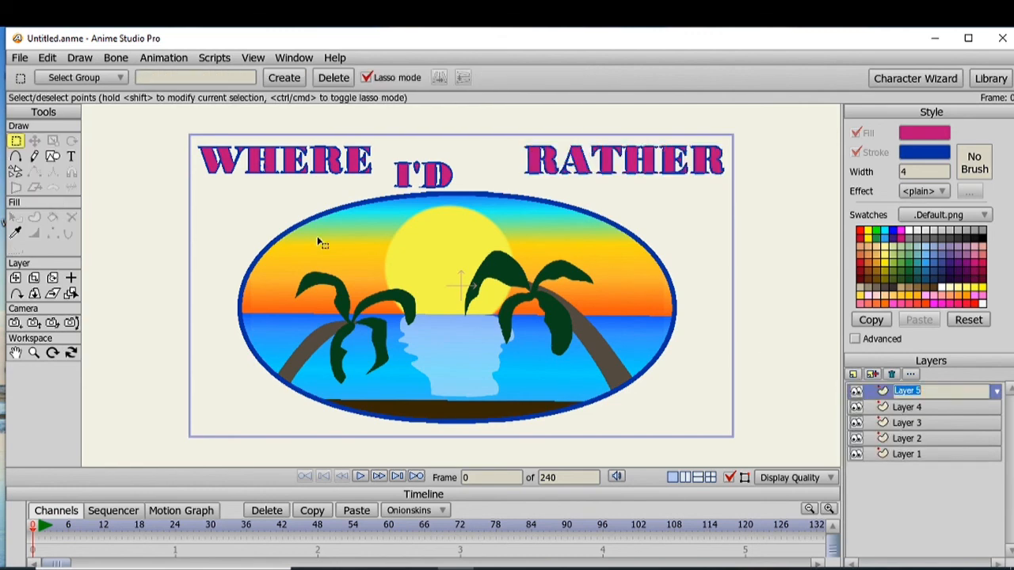
{"action": "left_click", "coordinate": [71, 156]}
{"action": "left_click", "coordinate": [199, 185]}
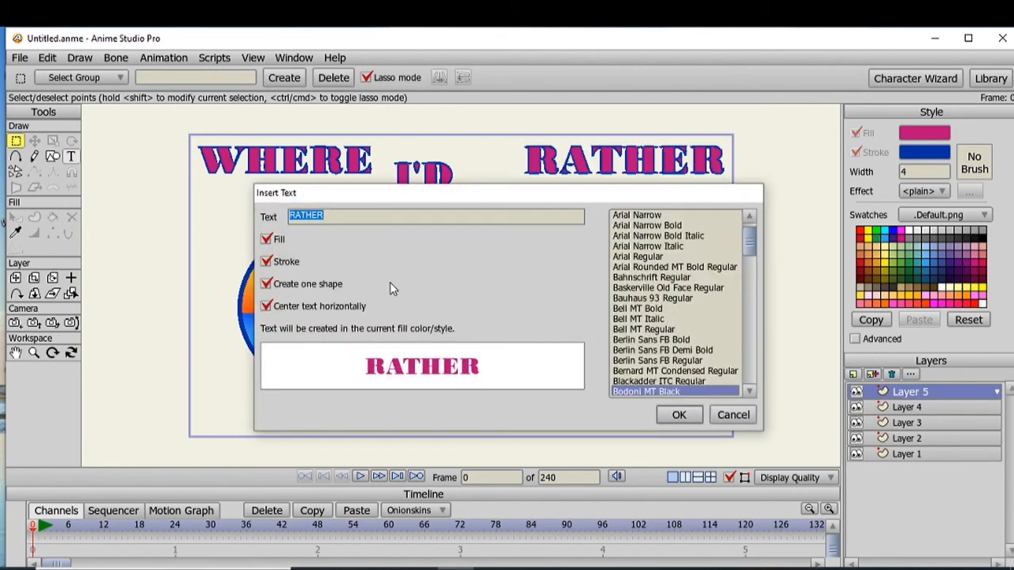
{"action": "type", "text": "BE"}
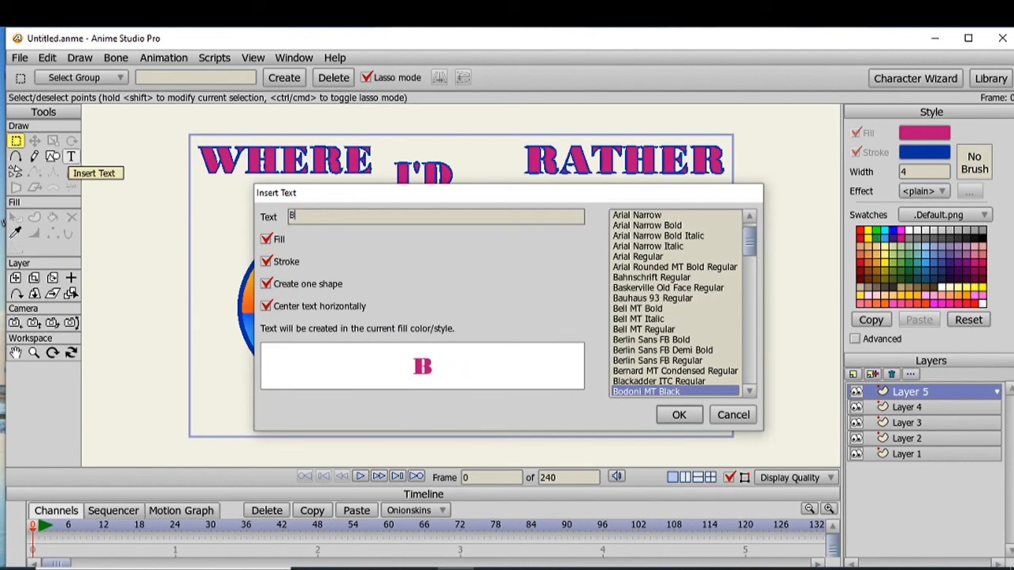
{"action": "left_click", "coordinate": [674, 413]}
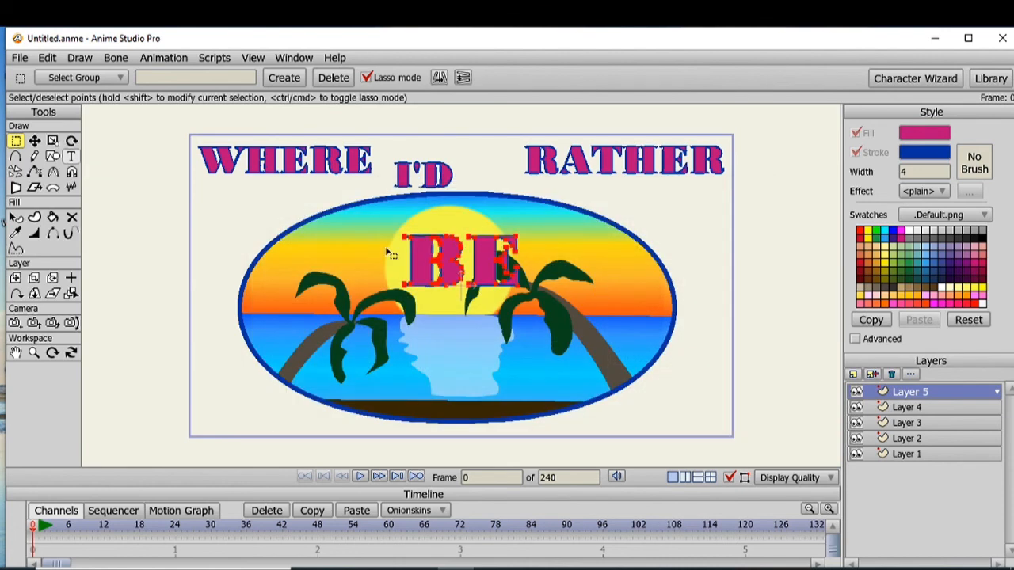
Scale the "BE" text down to about 60% and place it below "RATHER" at about X 1.45, Y 0.49
{"action": "left_click", "coordinate": [53, 140]}
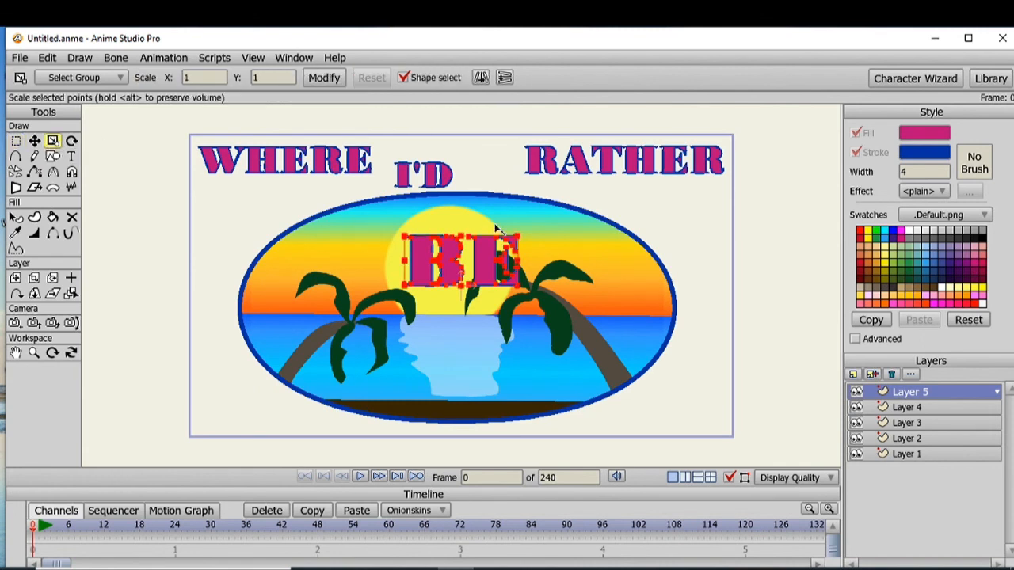
{"action": "left_click_drag", "start_coordinate": [519, 236], "coordinate": [501, 255]}
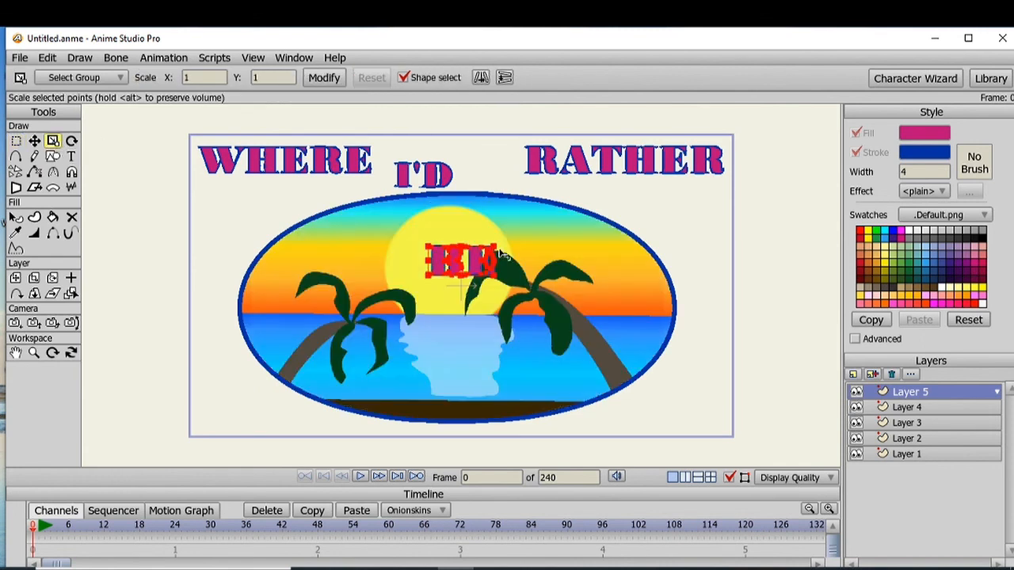
{"action": "left_click", "coordinate": [34, 141]}
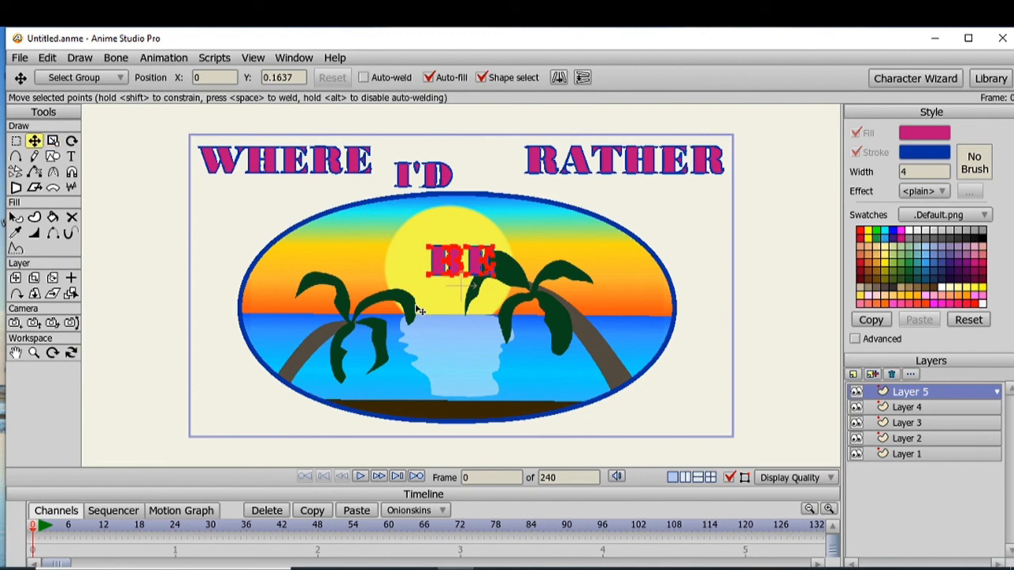
{"action": "left_click_drag", "start_coordinate": [420, 311], "coordinate": [641, 261]}
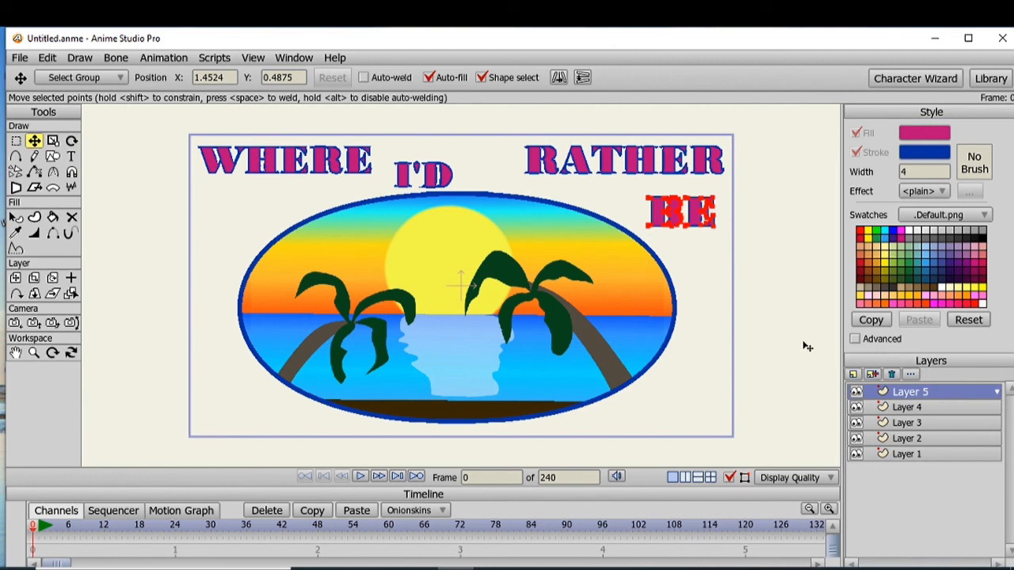
Add another vector layer and import the image dobatongasignature001.png above it
{"action": "left_click", "coordinate": [853, 374]}
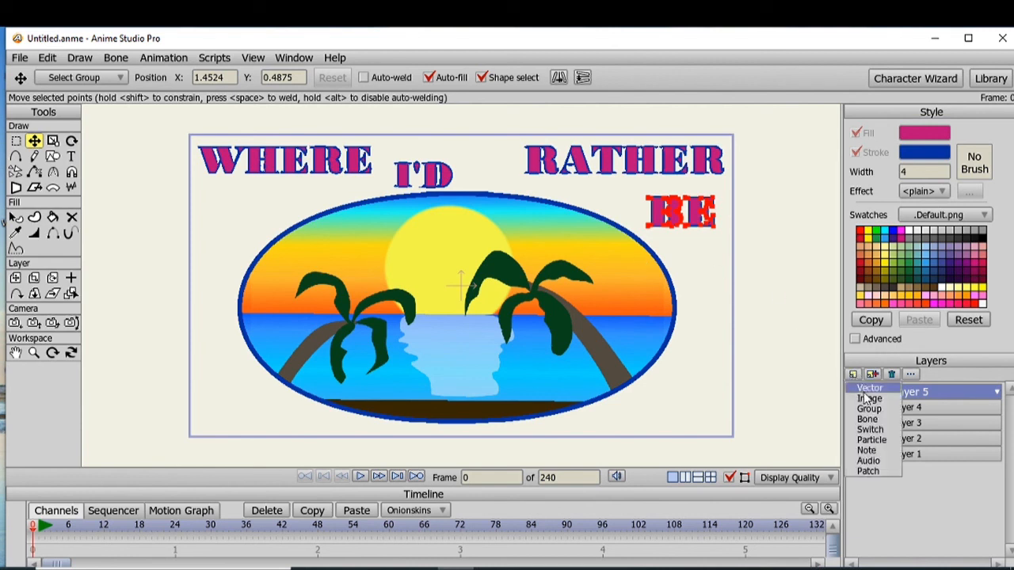
{"action": "left_click", "coordinate": [865, 389]}
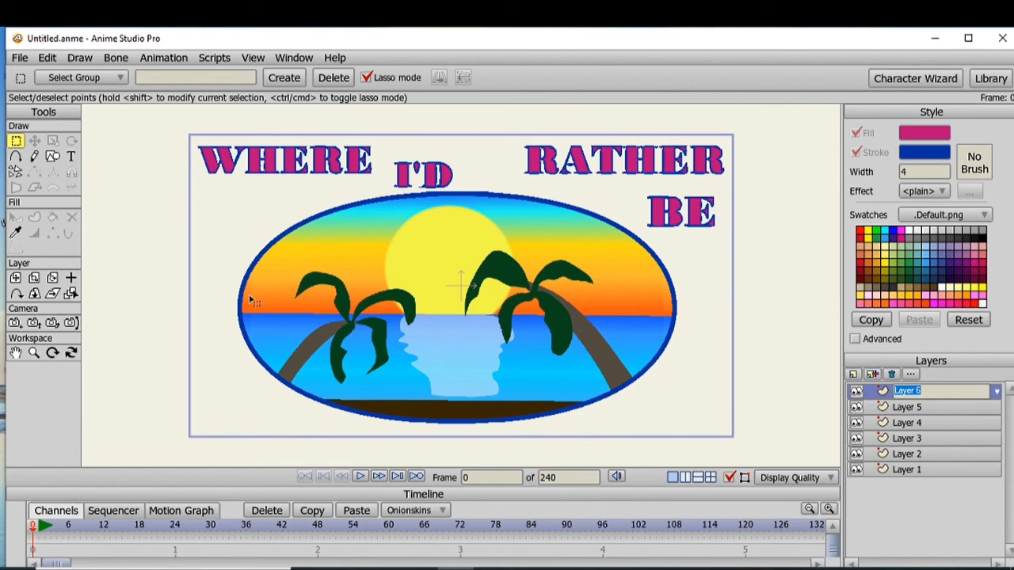
{"action": "left_click", "coordinate": [21, 58]}
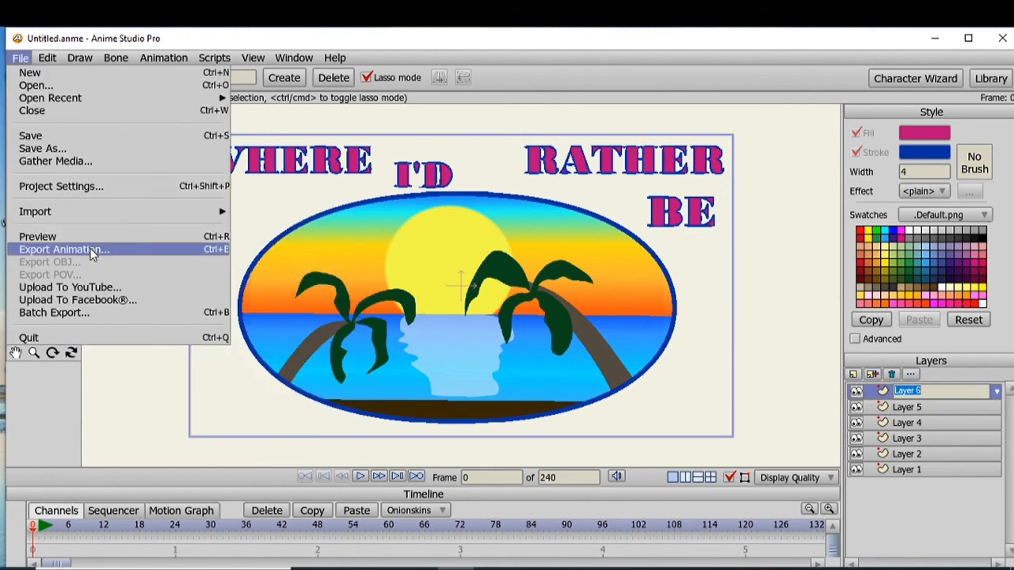
{"action": "mouse_move", "coordinate": [94, 212]}
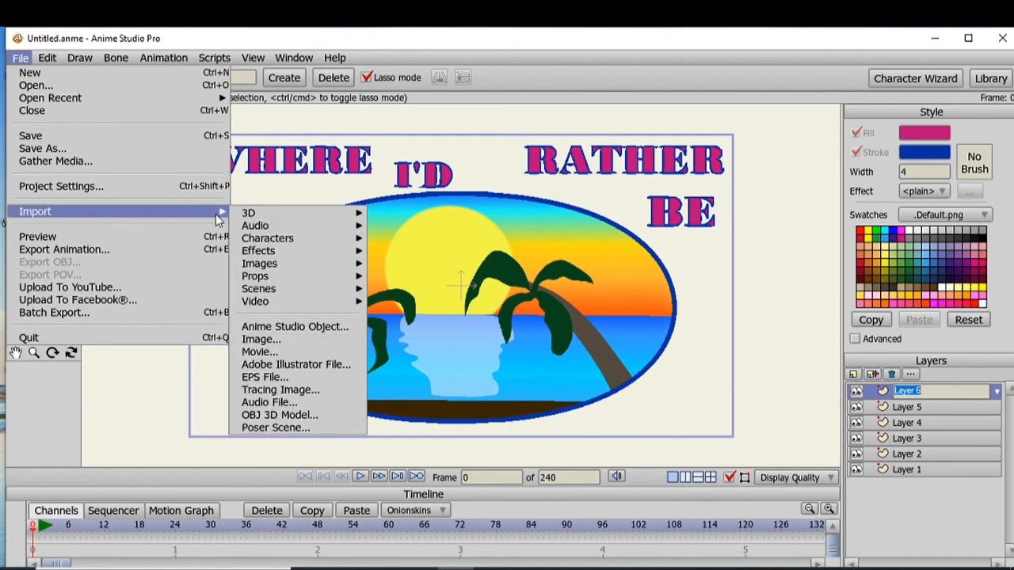
{"action": "left_click", "coordinate": [303, 337]}
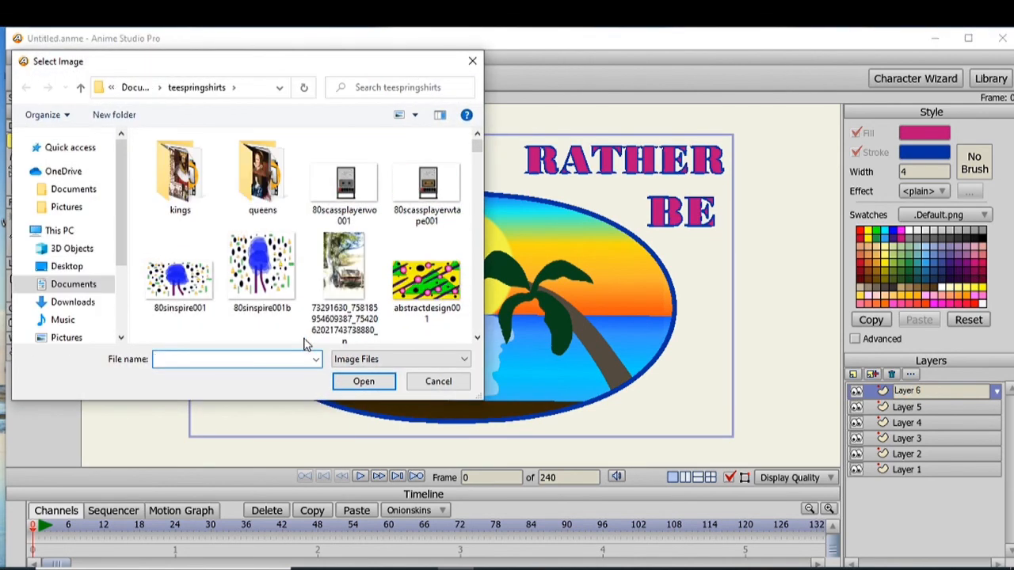
{"action": "type", "text": "doba"}
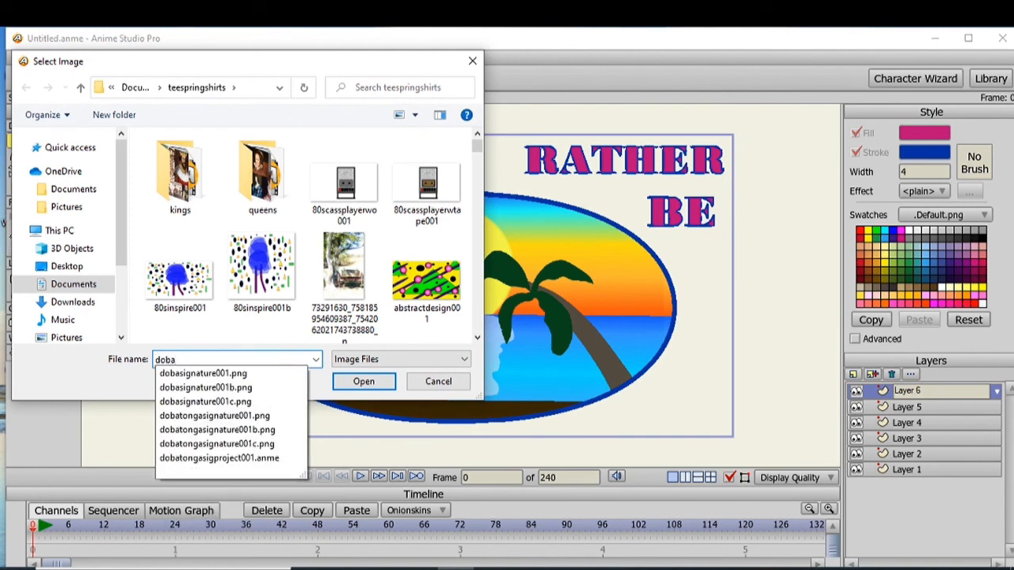
{"action": "type", "text": "tonga"}
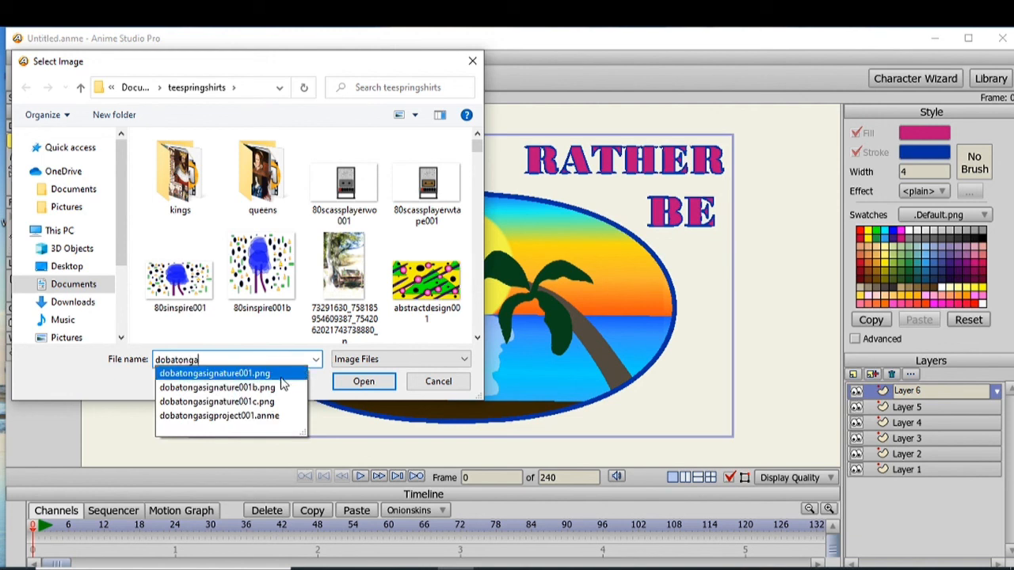
{"action": "left_click", "coordinate": [275, 378]}
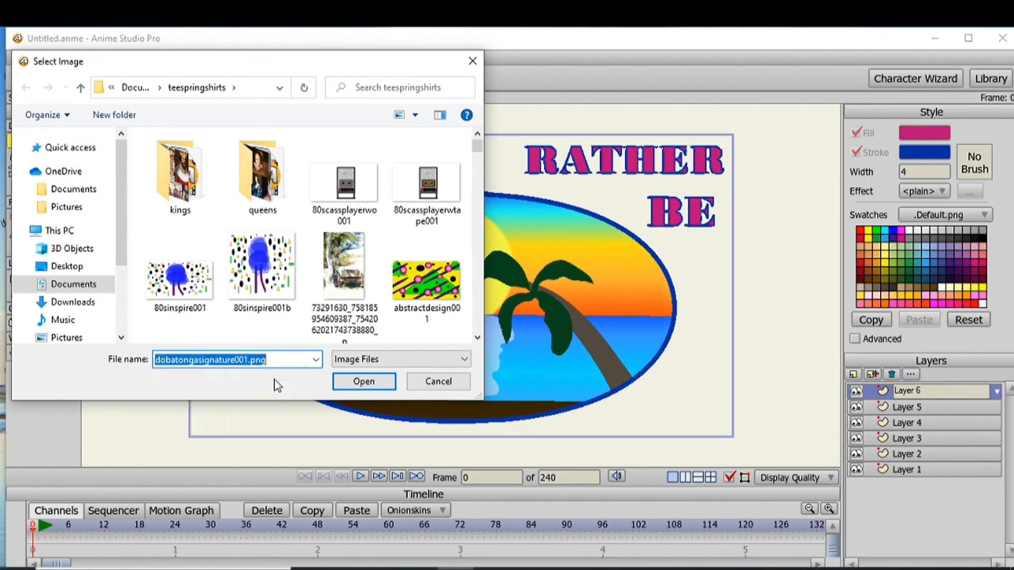
{"action": "left_click", "coordinate": [356, 388]}
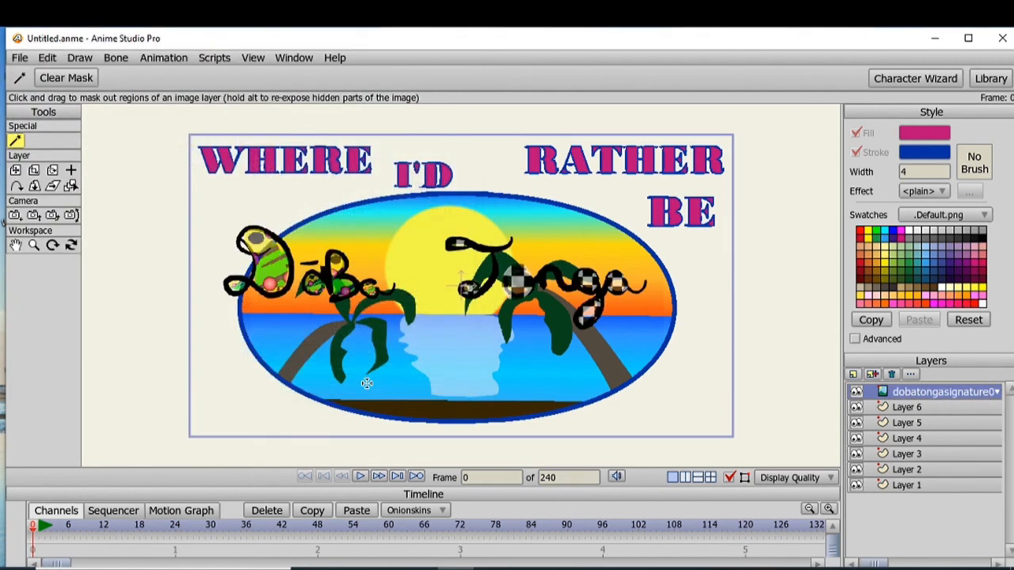
Scale the signature image layer to about 0.32 and move it to the oval's lower edge at about X 0.09, Y -0.91
{"action": "left_click", "coordinate": [33, 170]}
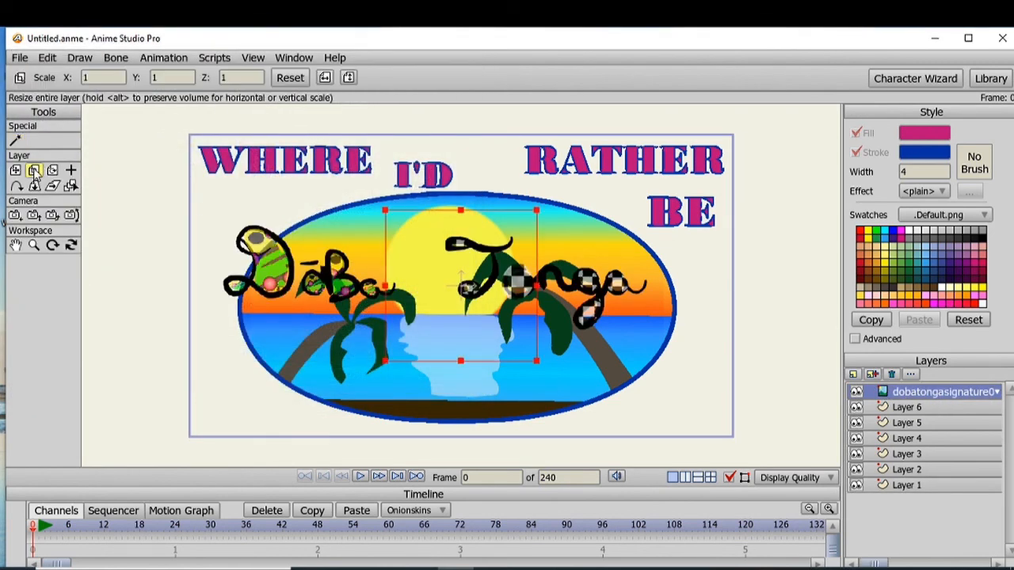
{"action": "left_click_drag", "start_coordinate": [539, 212], "coordinate": [470, 245]}
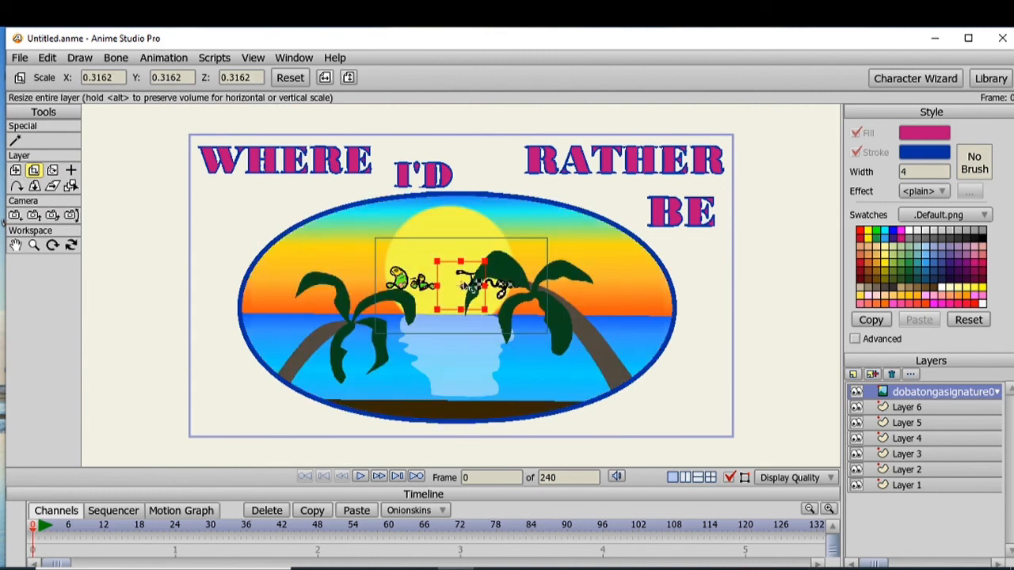
{"action": "left_click", "coordinate": [15, 170]}
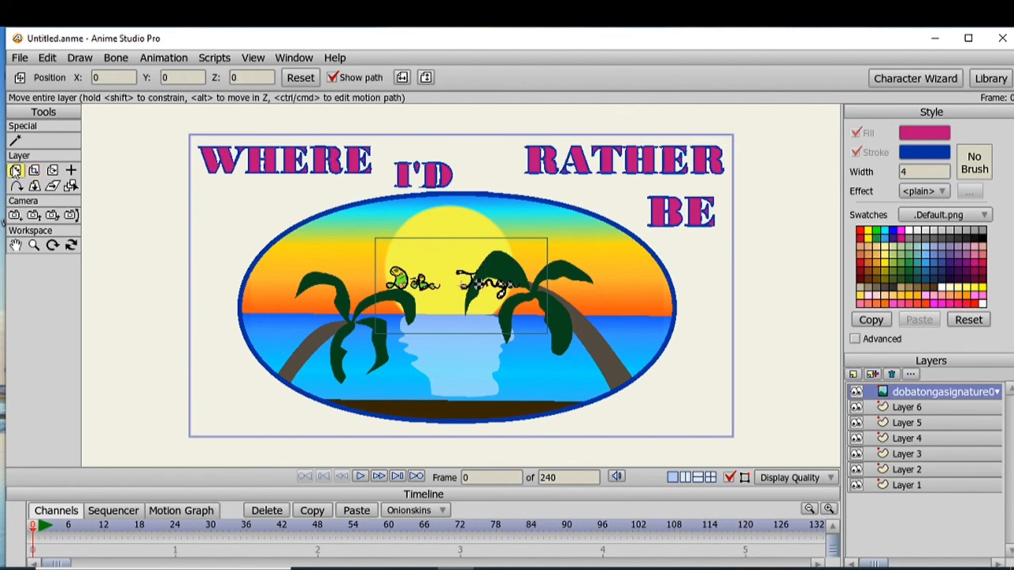
{"action": "left_click_drag", "start_coordinate": [461, 293], "coordinate": [473, 428]}
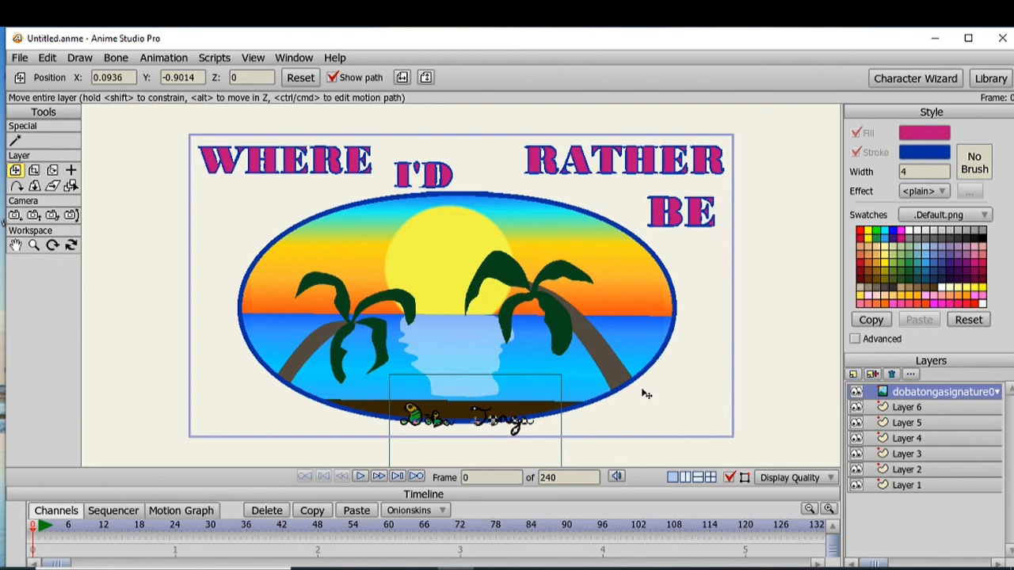
{"action": "left_click_drag", "start_coordinate": [555, 393], "coordinate": [557, 395]}
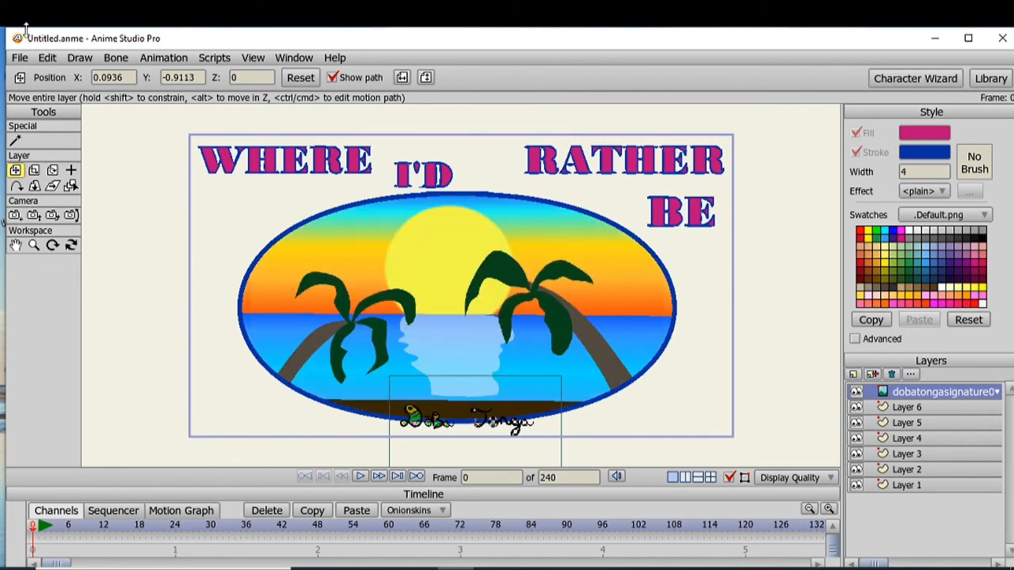
Render a preview of the design and save it as a PNG named whereidratherbe002 in the teespringshirts folder
{"action": "left_click", "coordinate": [20, 57]}
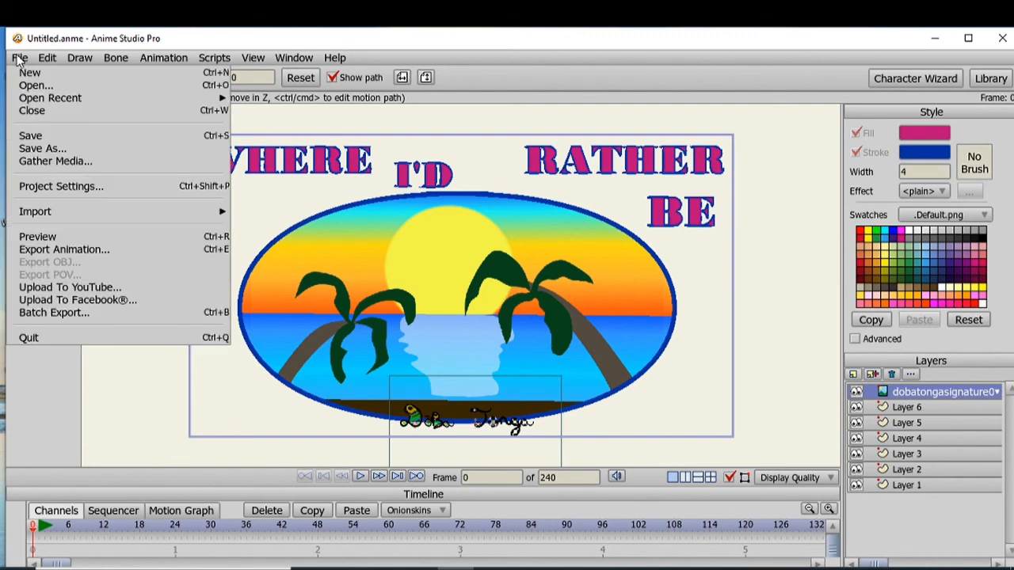
{"action": "left_click", "coordinate": [75, 236]}
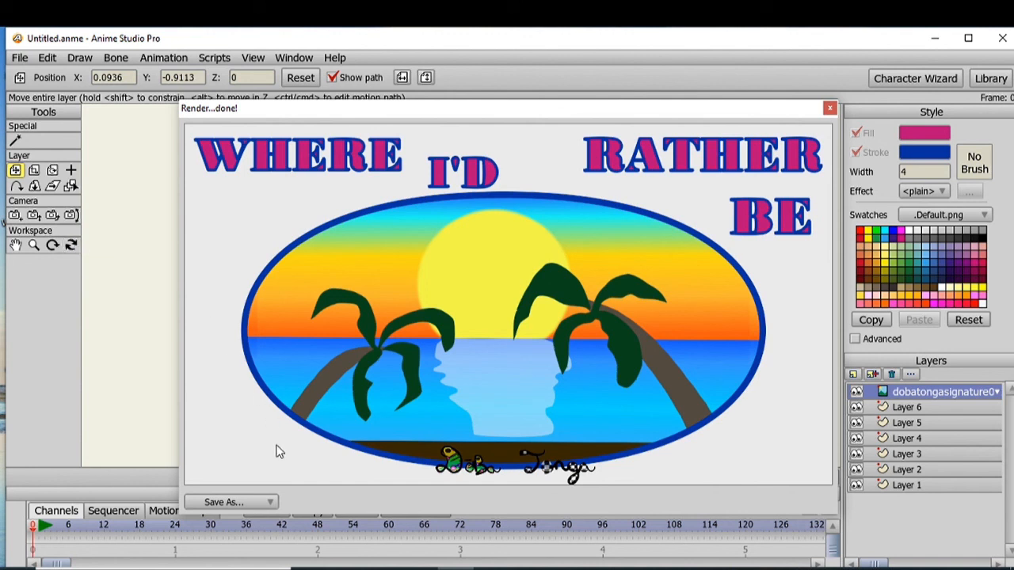
{"action": "left_click", "coordinate": [272, 503]}
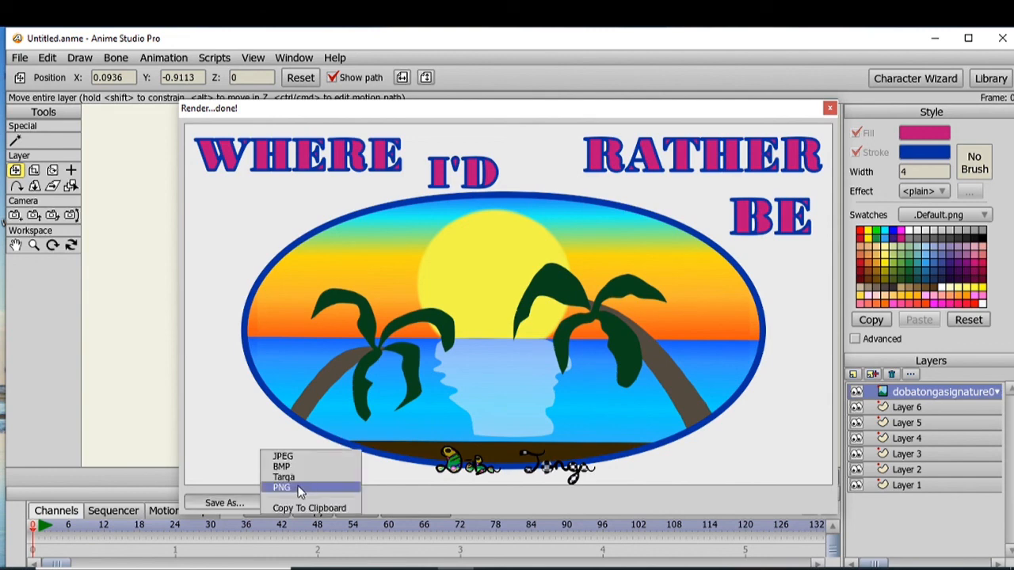
{"action": "left_click", "coordinate": [302, 484]}
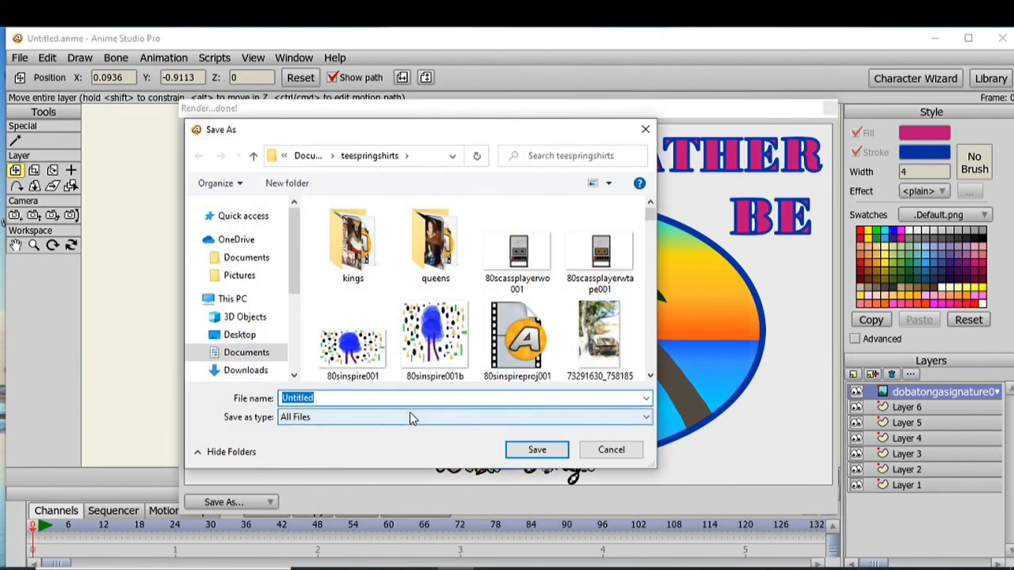
{"action": "type", "text": "whe"}
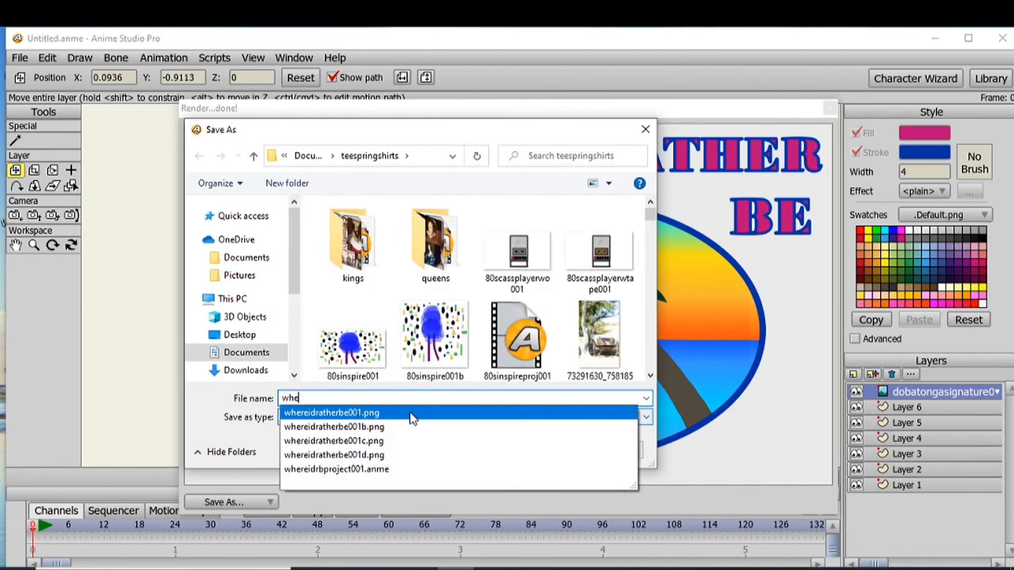
{"action": "type", "text": "reidr"}
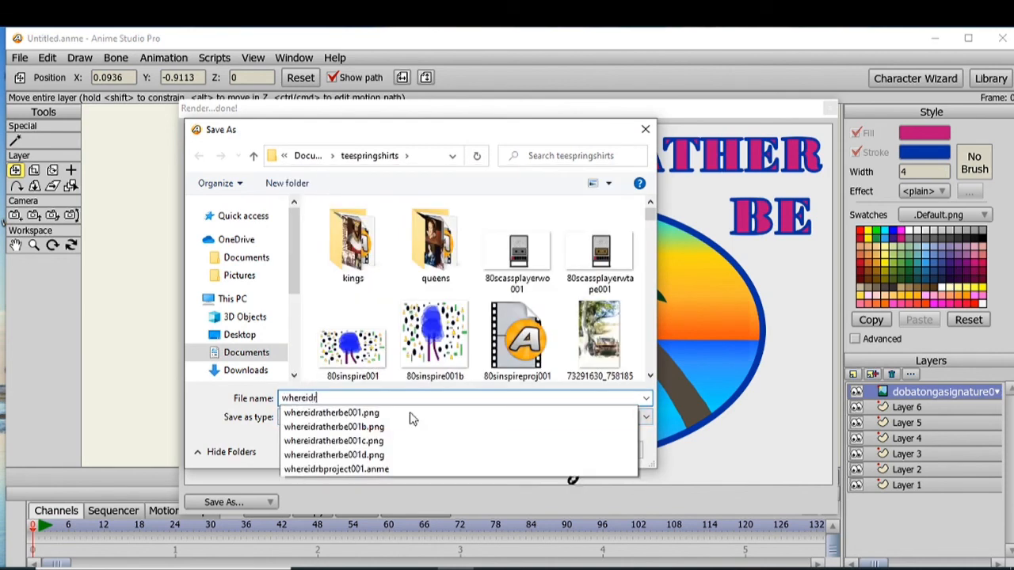
{"action": "type", "text": "ather"}
{"action": "type", "text": "b"}
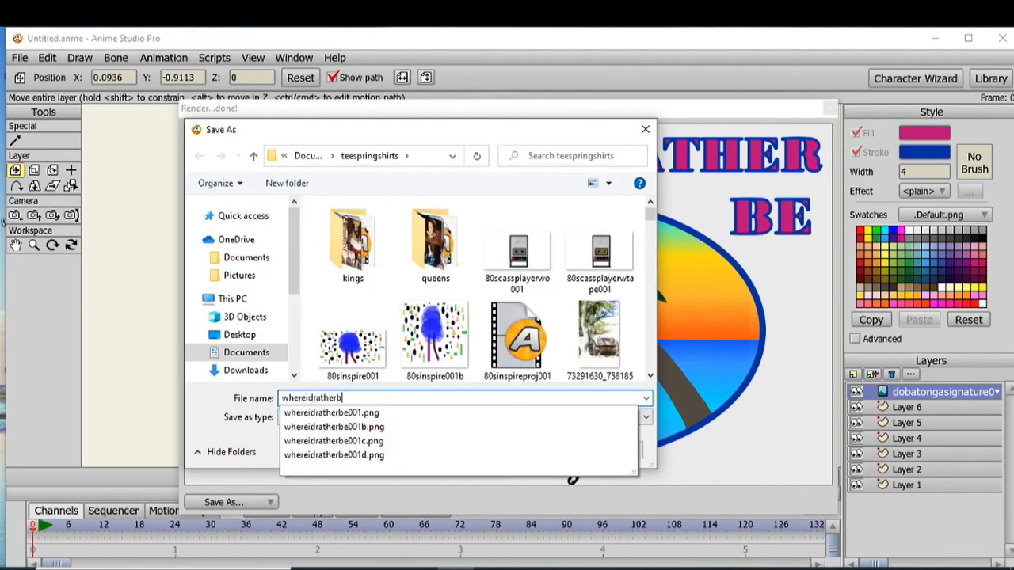
{"action": "type", "text": "e002"}
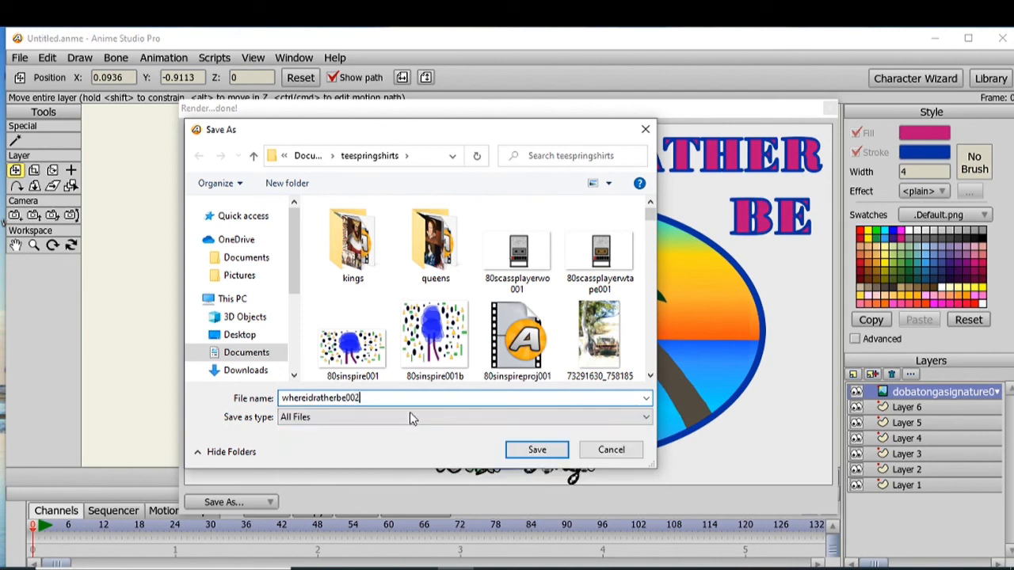
{"action": "left_click", "coordinate": [538, 450]}
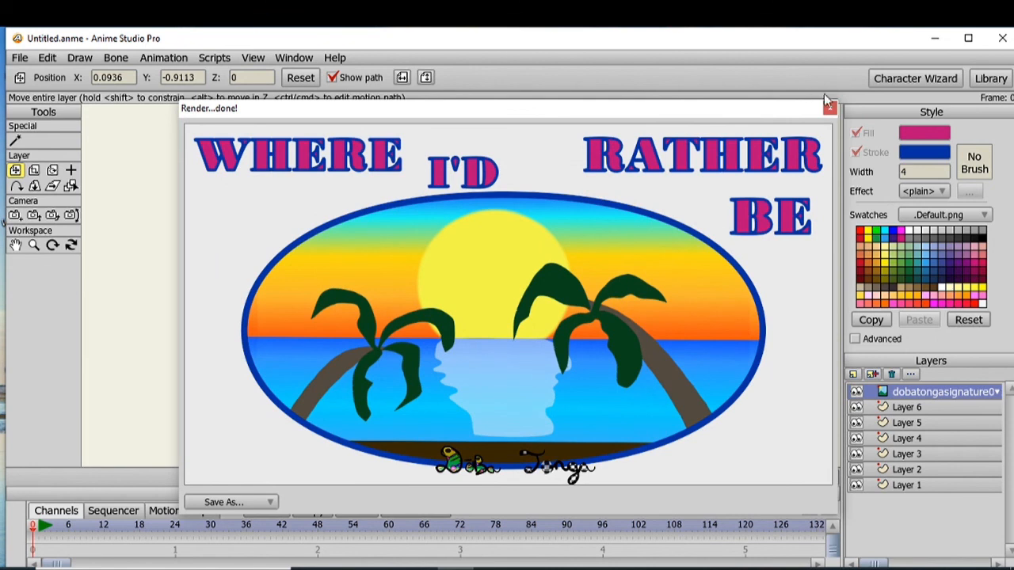